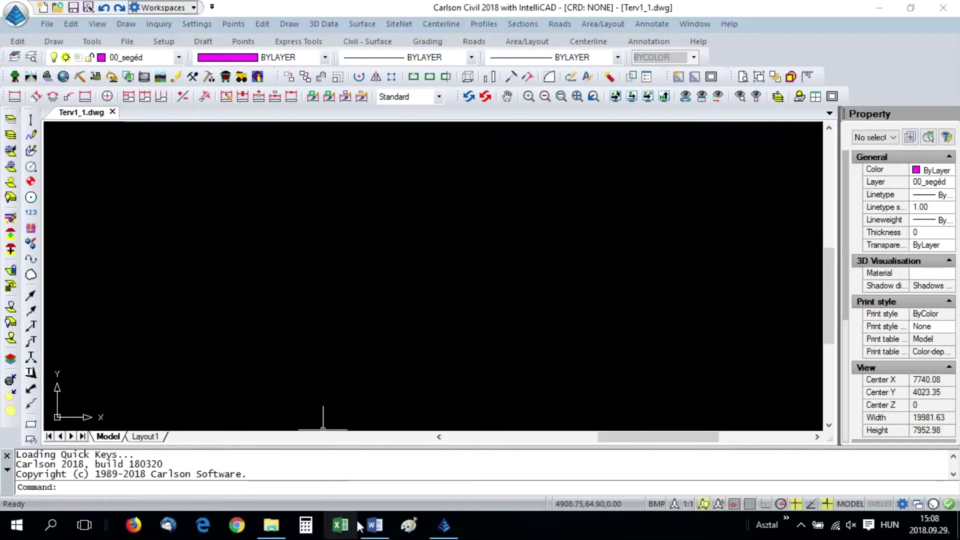
Step: Check the task list in Word, and back in Carlson Civil choose Tereppontok.txt as the source for a text/ASCII point import
click(369, 529)
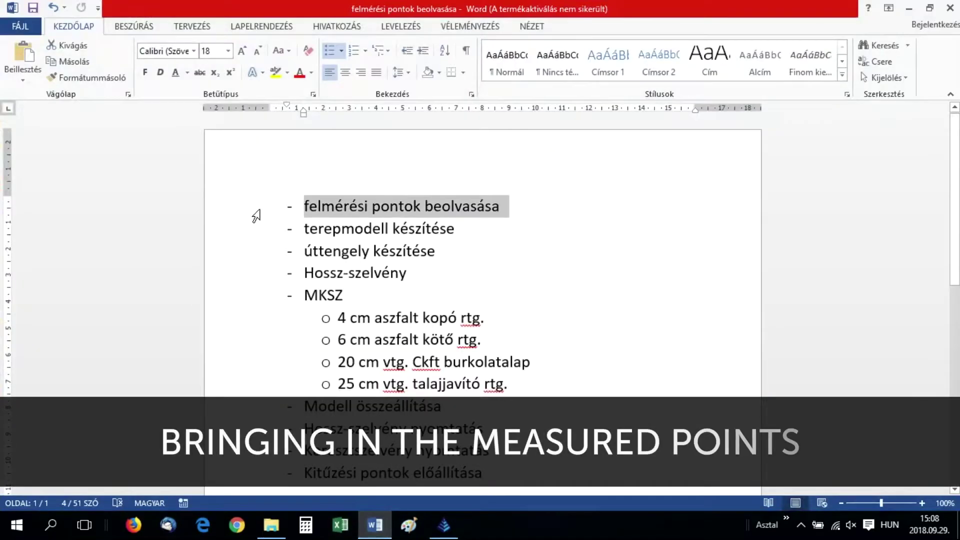
click(443, 526)
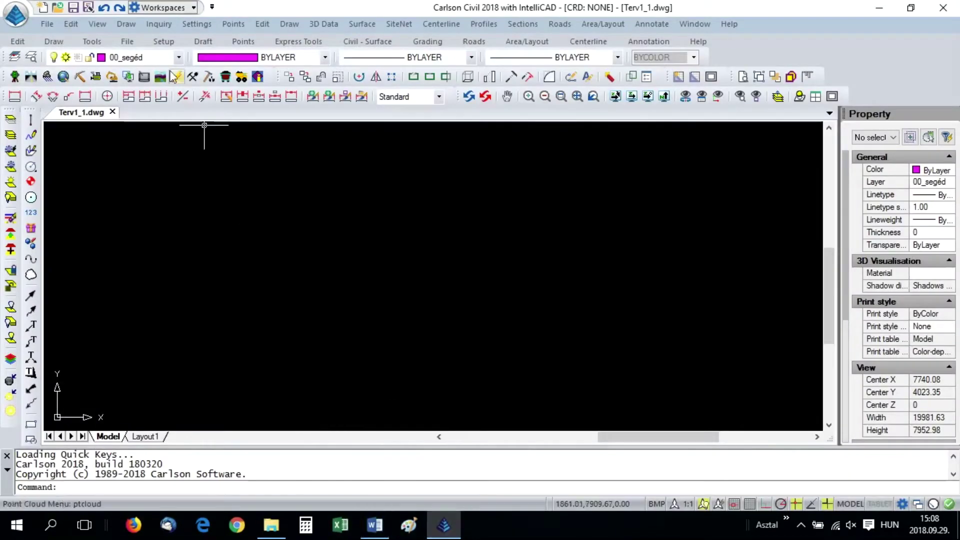
click(239, 24)
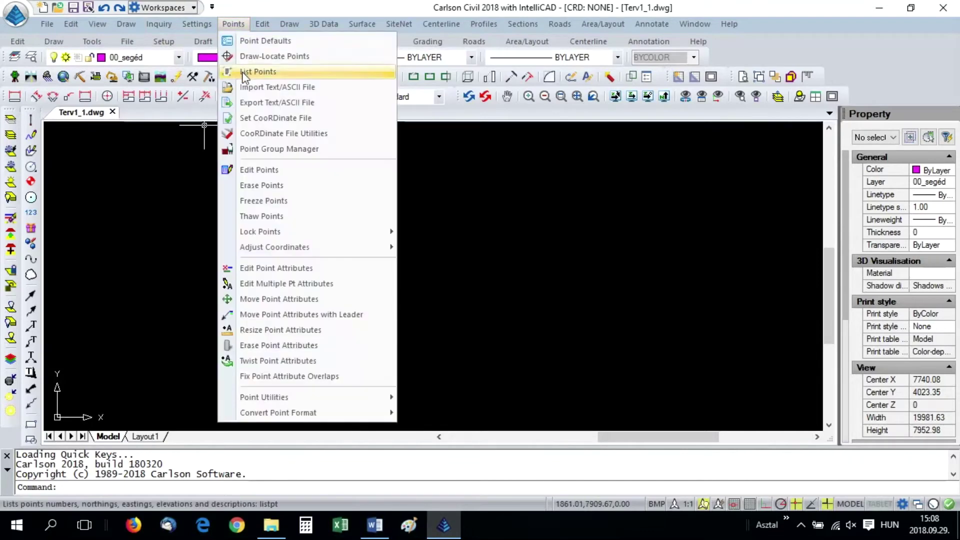
click(254, 92)
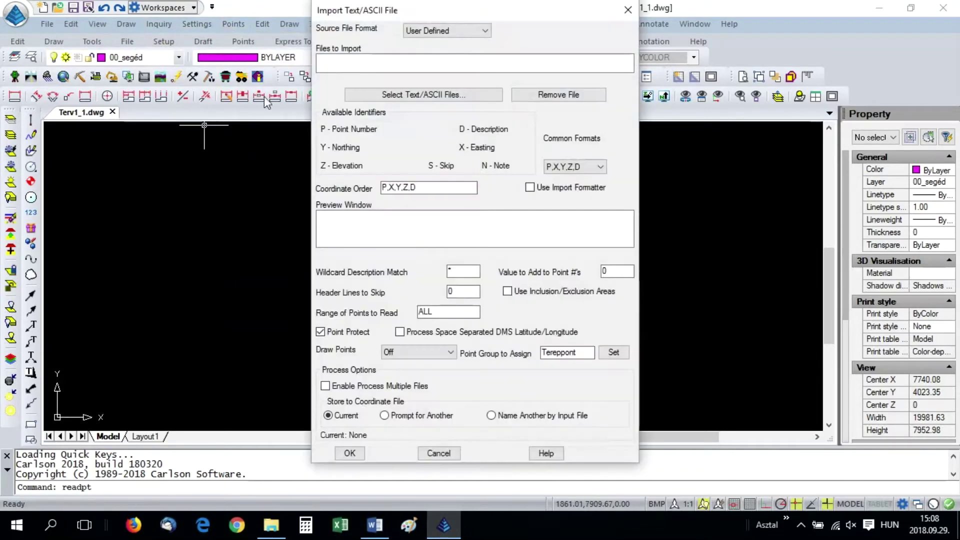
click(416, 94)
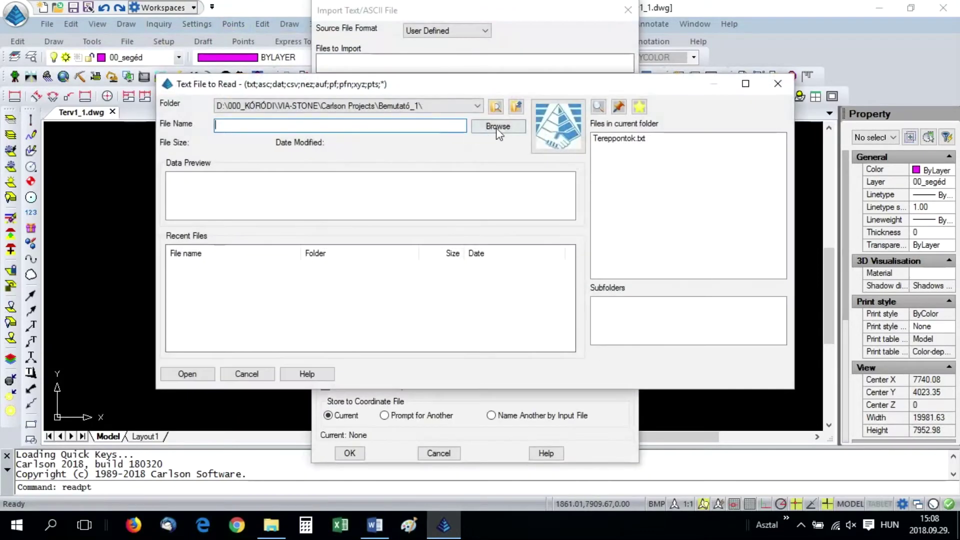
click(607, 139)
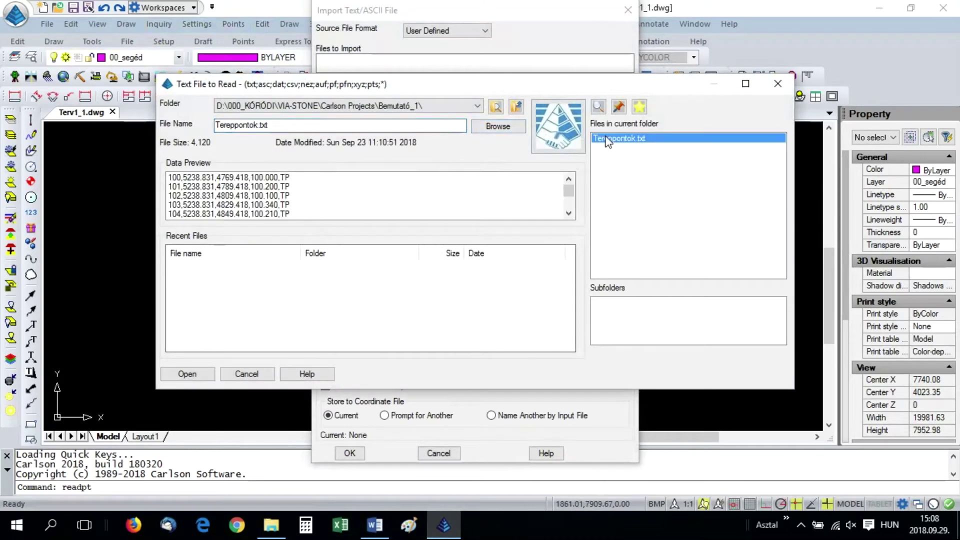
click(188, 375)
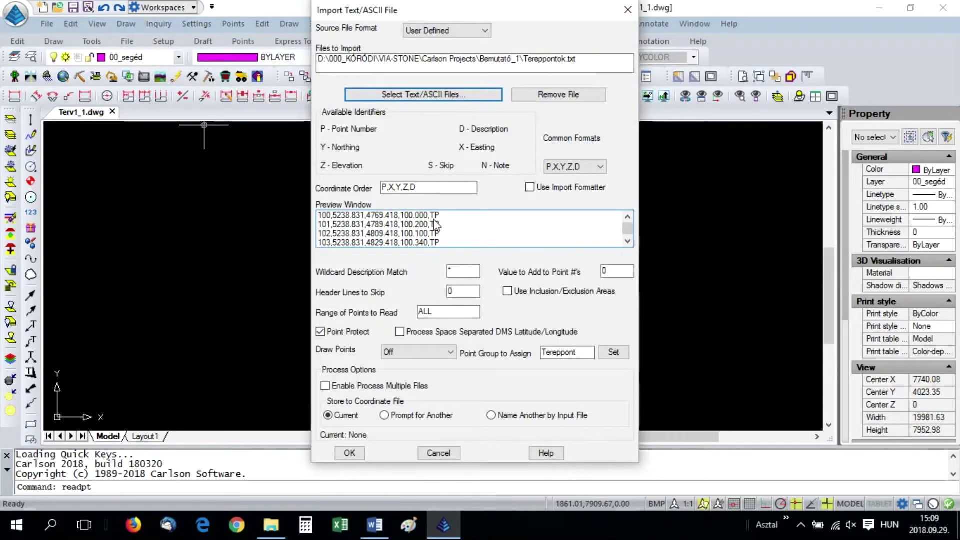
Step: Run the point import, storing the points in a new coordinate file named Tereppont
click(349, 453)
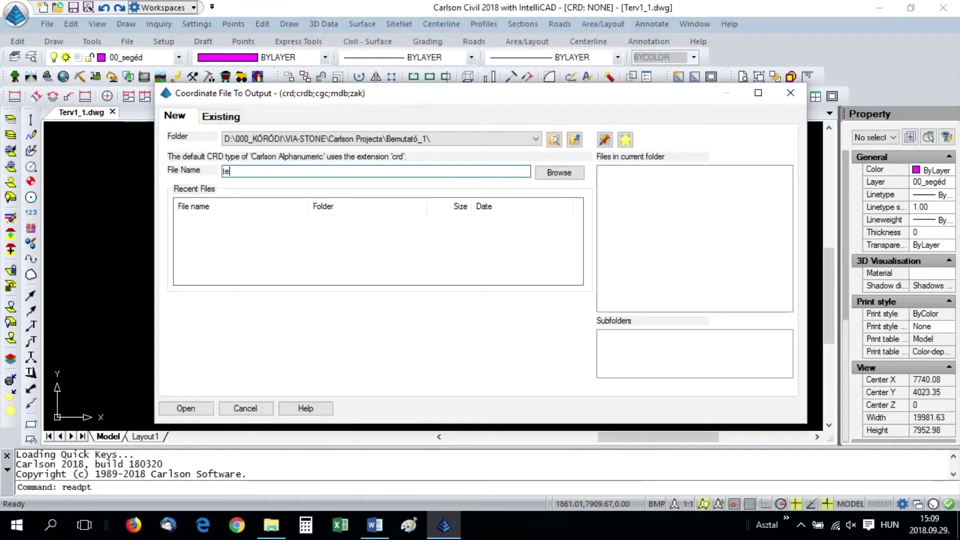
key(Return)
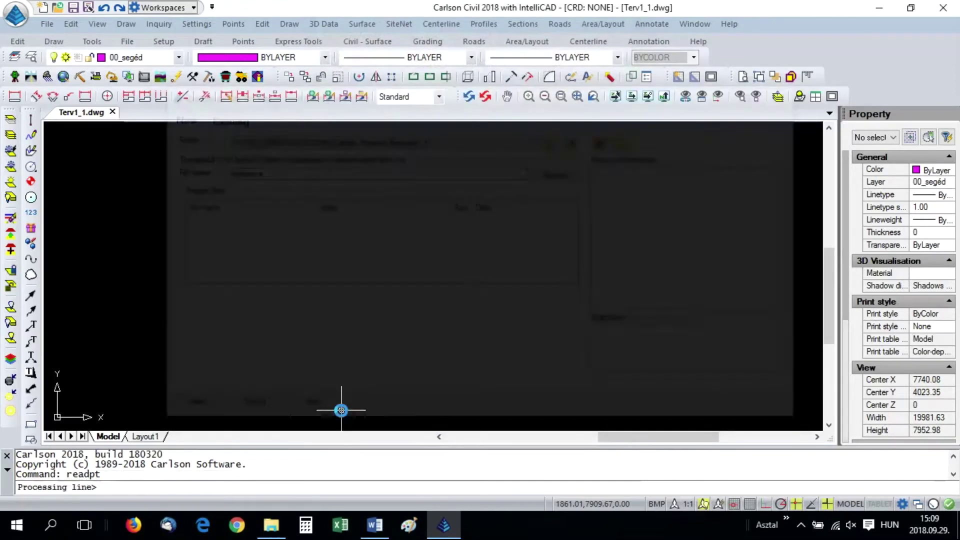
click(581, 292)
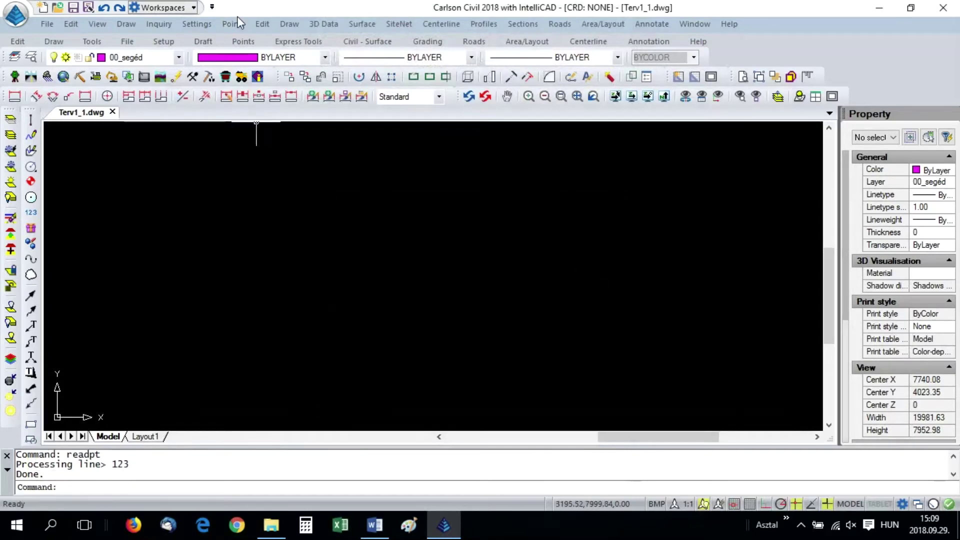
Step: Draw all points from the Tereppont.crd coordinate file with Draw-Locate Points on the layer 00_terep_pont
click(234, 24)
click(264, 55)
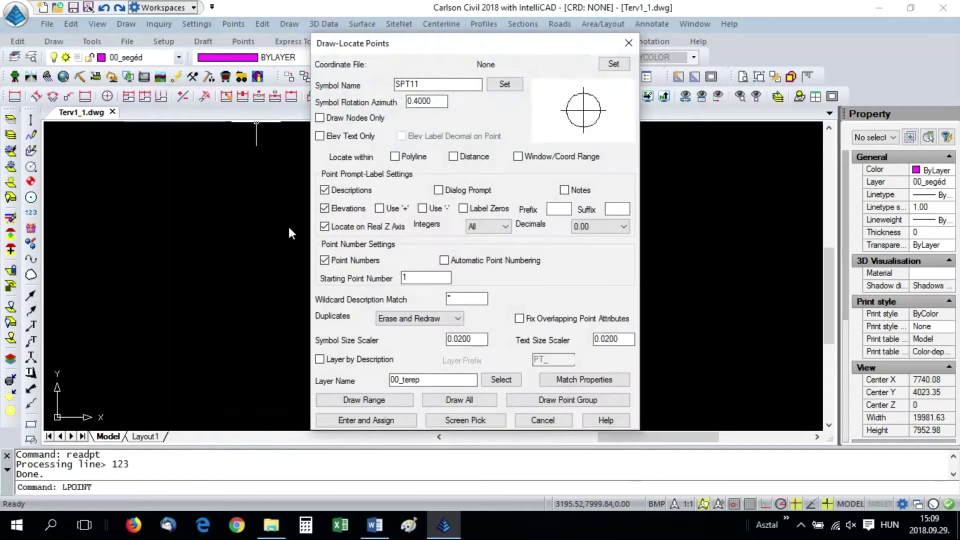
click(614, 64)
double_click(626, 151)
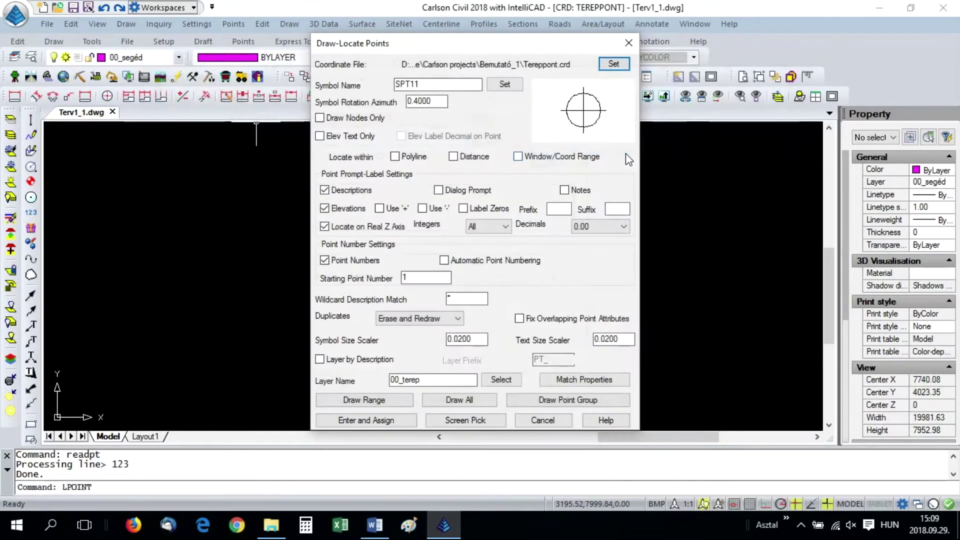
click(438, 381)
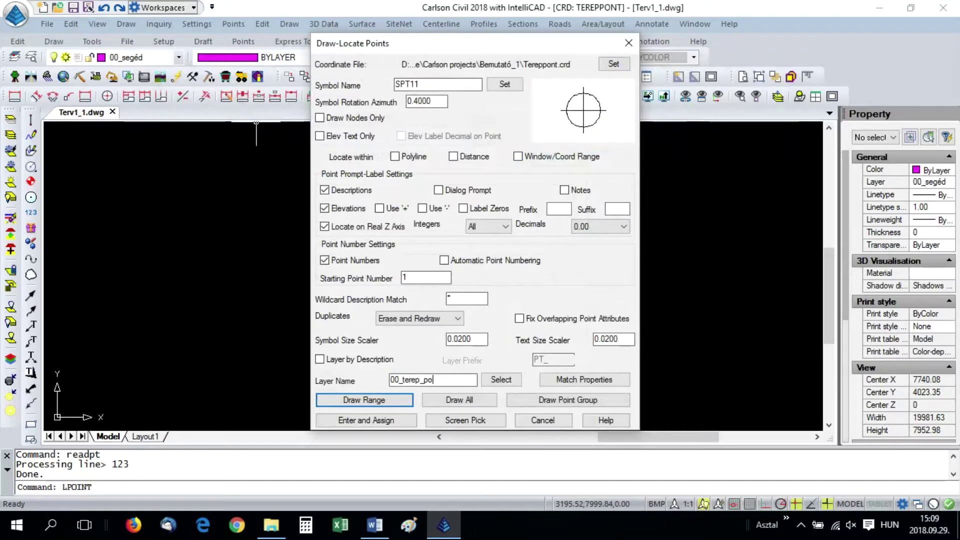
text(_pont)
click(454, 400)
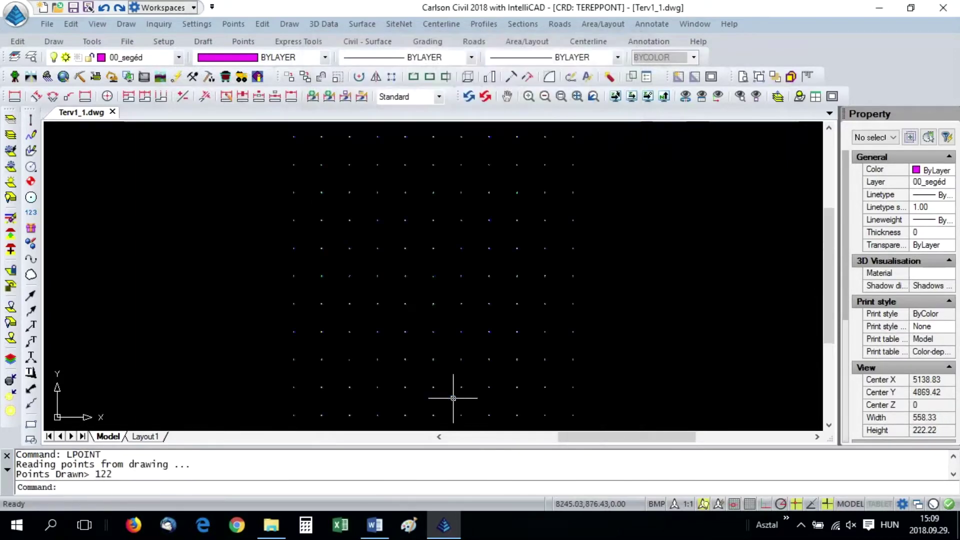
Step: Examine the numbers, elevations and descriptions of the drawn points up close, and return to the whole point grid
scroll(298, 221, up, 8)
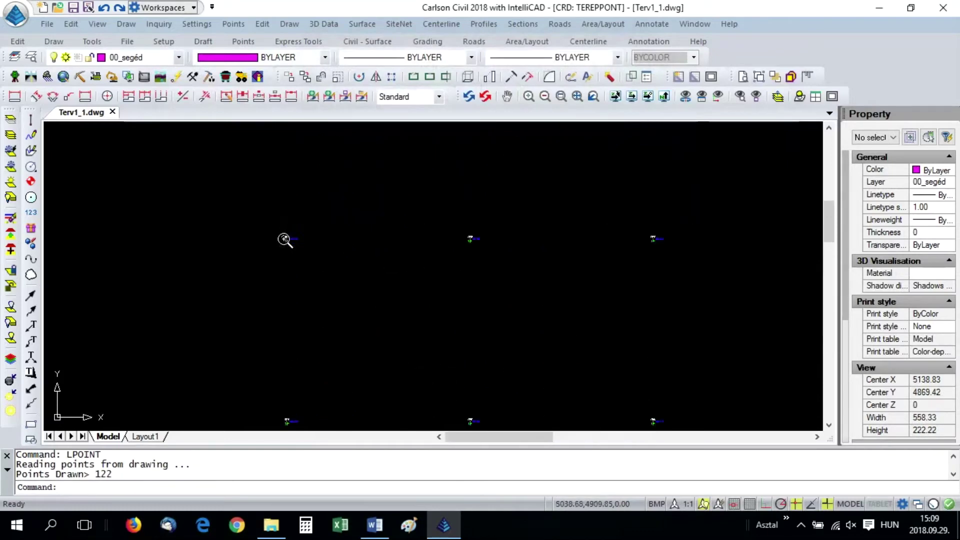
scroll(457, 283, up, 2)
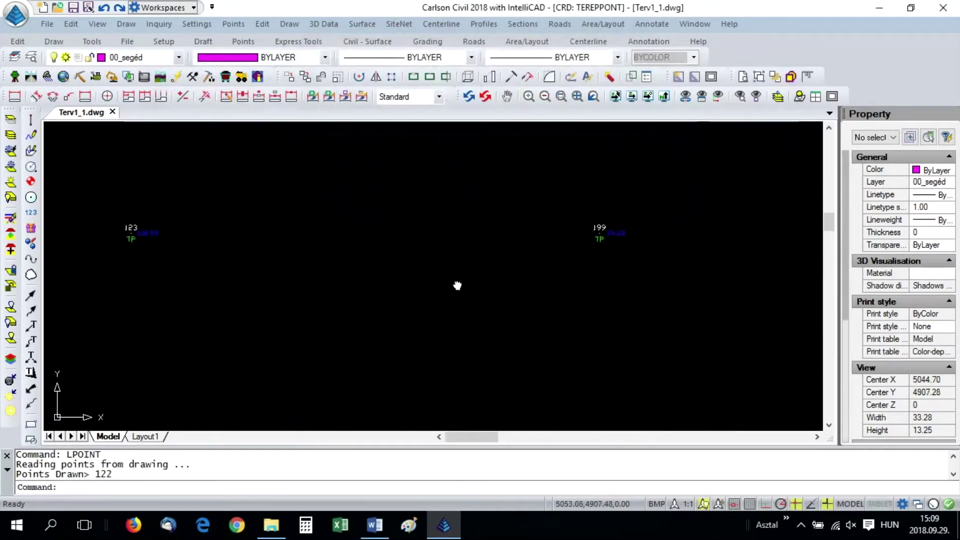
middle_drag(564, 253, 519, 274)
middle_drag(668, 286, 309, 282)
scroll(606, 285, up, 2)
scroll(431, 285, down, 8)
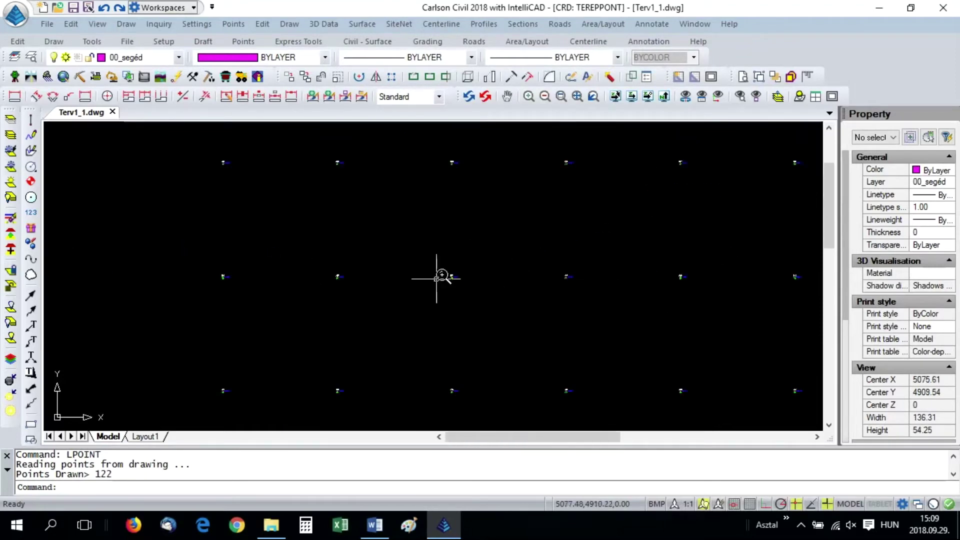
scroll(443, 276, down, 8)
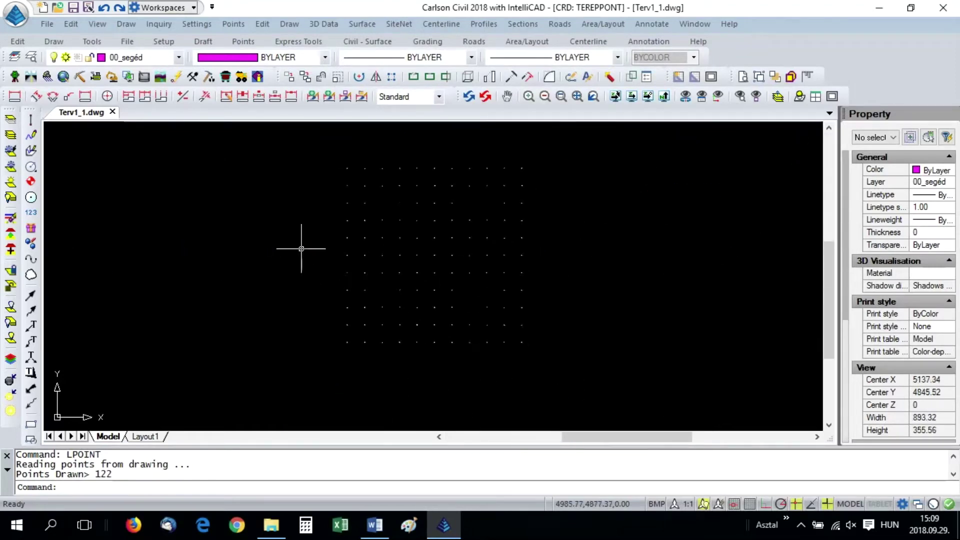
Step: Mark the line "terepmodell készítése" in the Word task list and return to Carlson Civil
click(374, 525)
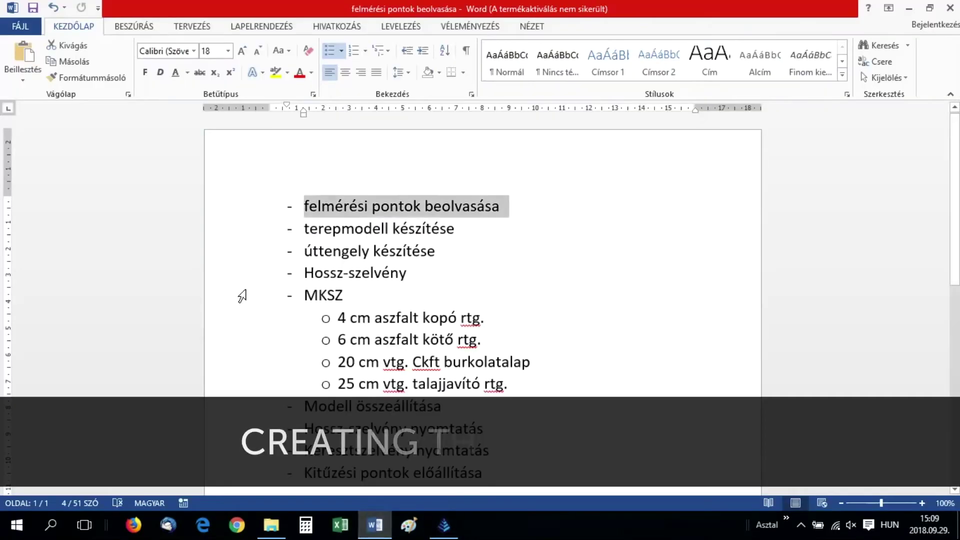
click(237, 233)
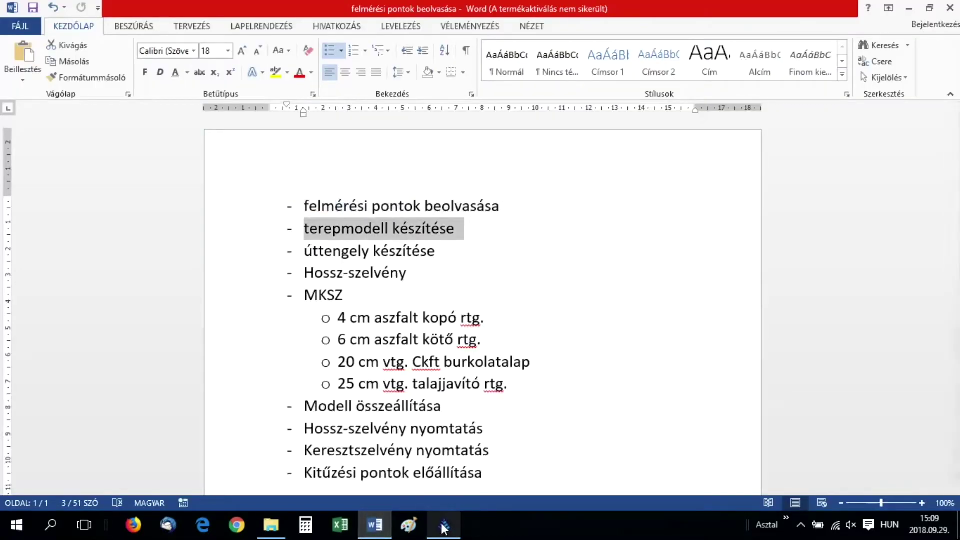
click(444, 525)
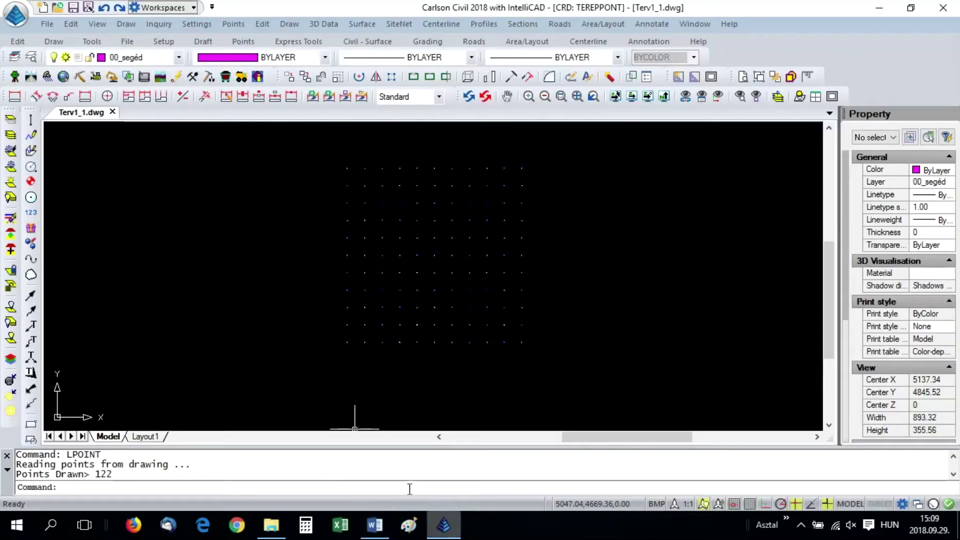
Step: Shrink-wrap the whole point grid across gaps with a 3D polyline boundary on the layer 00_törésvonal
click(123, 25)
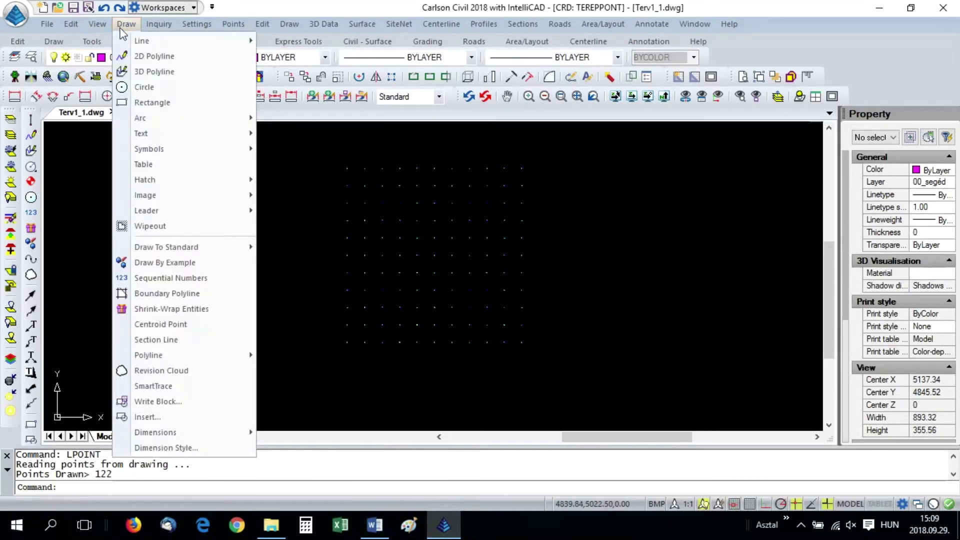
click(158, 308)
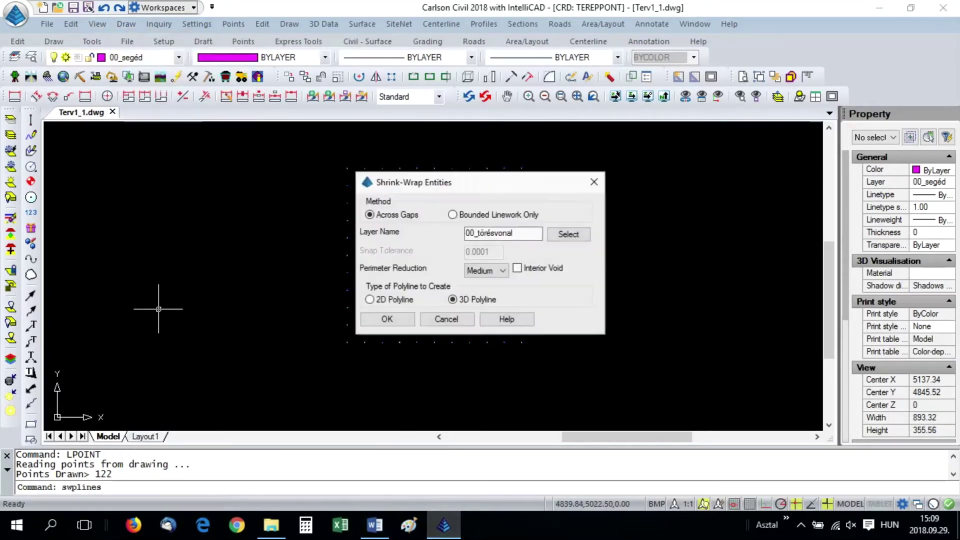
click(386, 319)
click(305, 135)
click(560, 363)
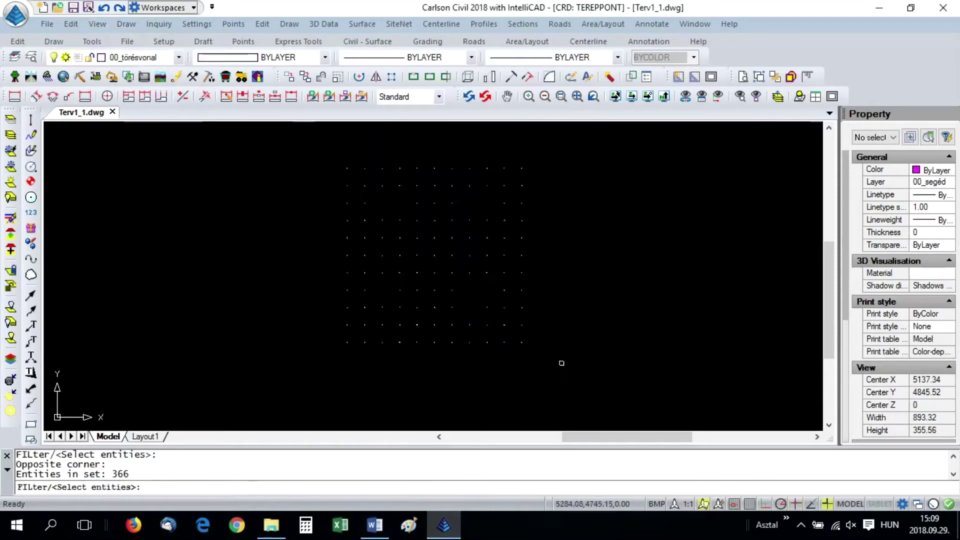
key(Return)
Step: Start Triangulate and Contour and specify a new triangulation file to write in the Bemutató_1 project folder
click(368, 23)
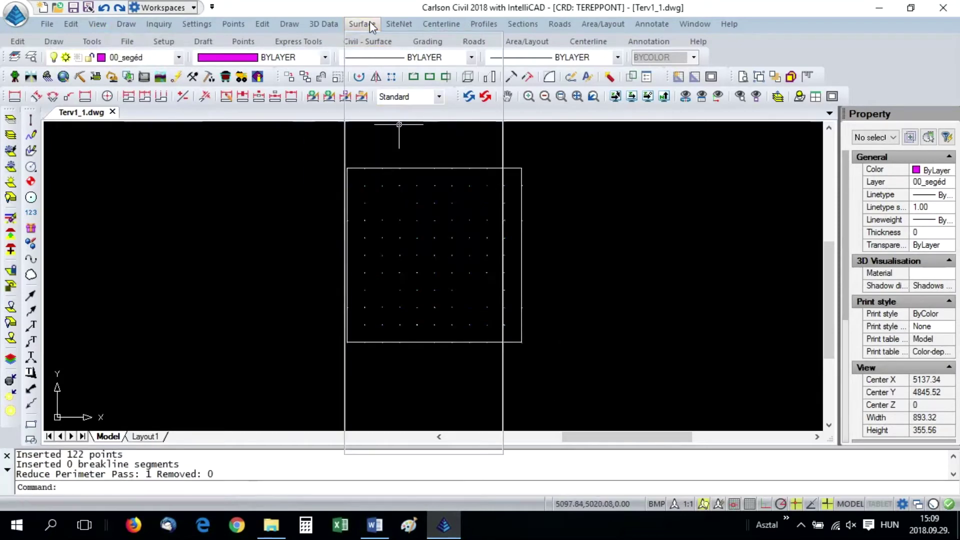
click(388, 78)
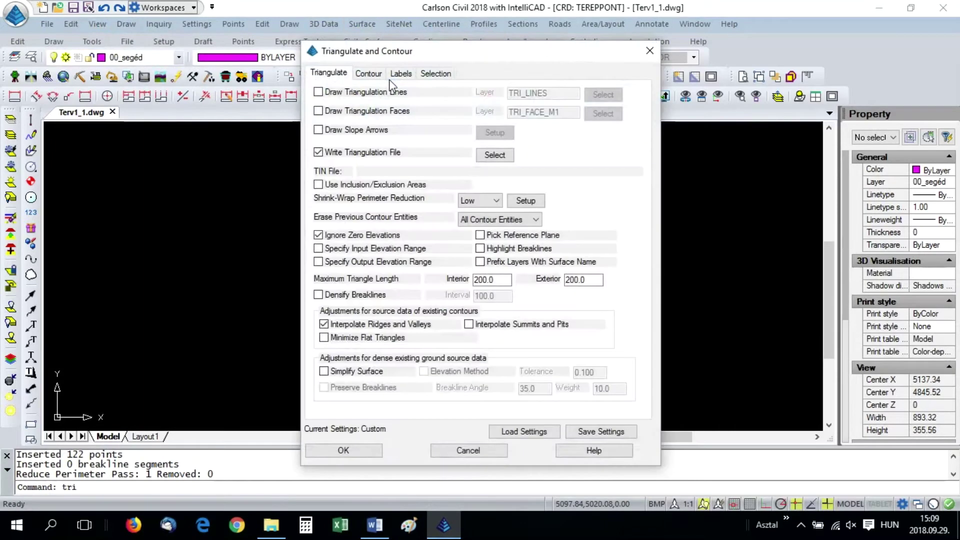
click(495, 155)
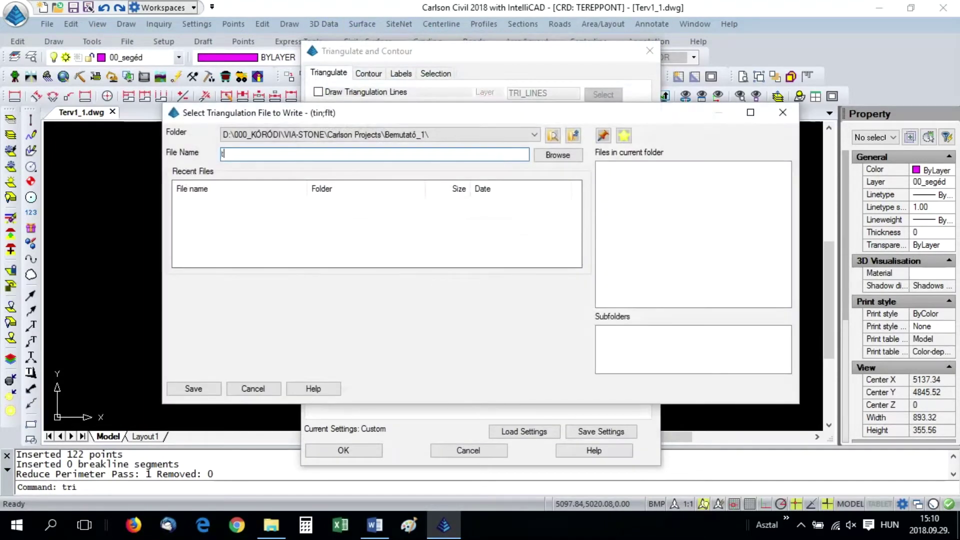
click(193, 389)
Step: Triangulate and contour the Carlson points of the whole grid with a 0.25 contour interval, 0.5 index interval and contour labels
click(367, 74)
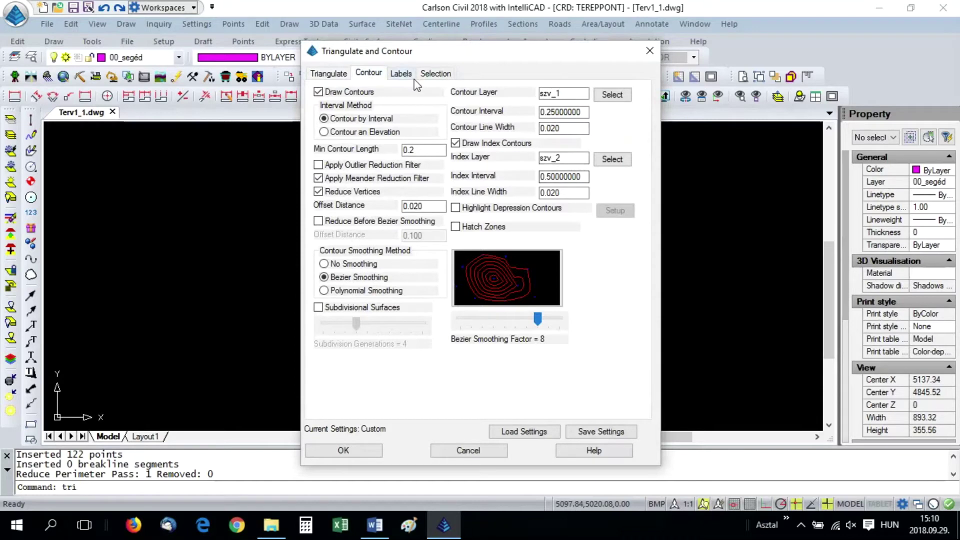
click(402, 74)
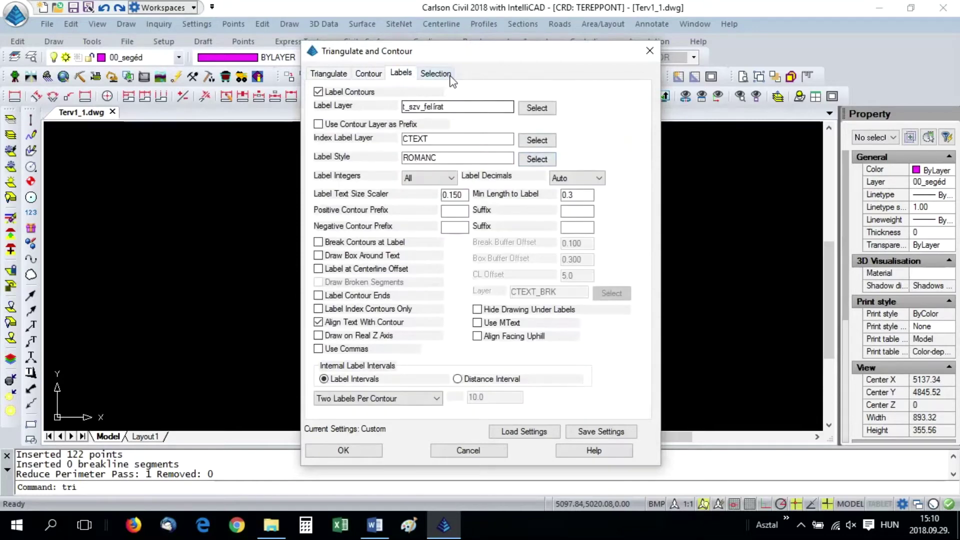
click(436, 74)
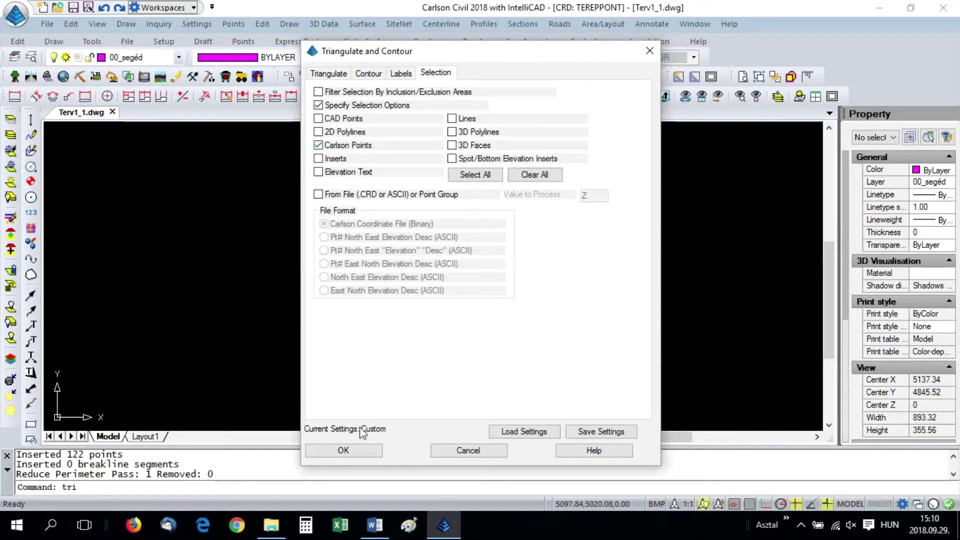
click(344, 451)
click(323, 136)
click(600, 400)
key(Return)
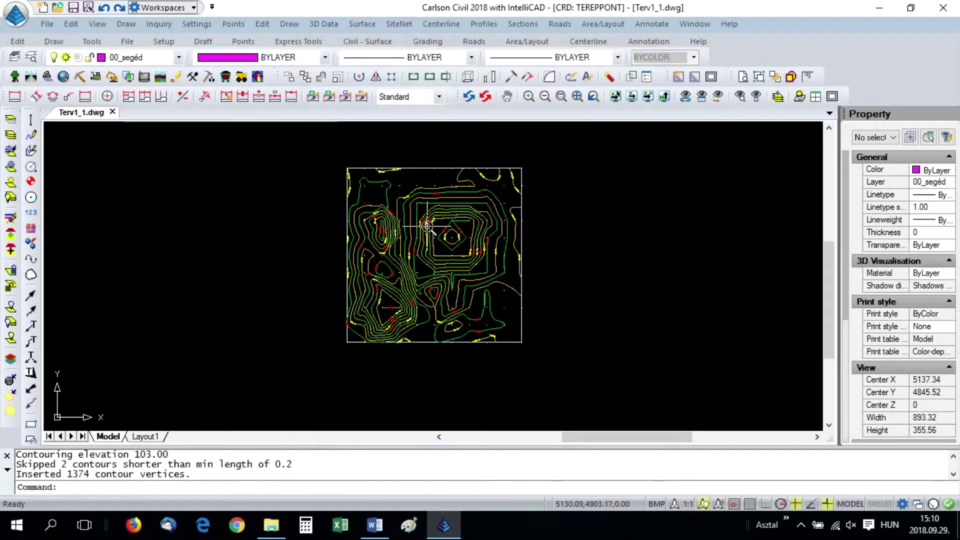
Step: Inspect the contours and load the entire contoured terrain with its boundary into the 3D viewer
scroll(427, 223, up, 6)
scroll(415, 263, down, 3)
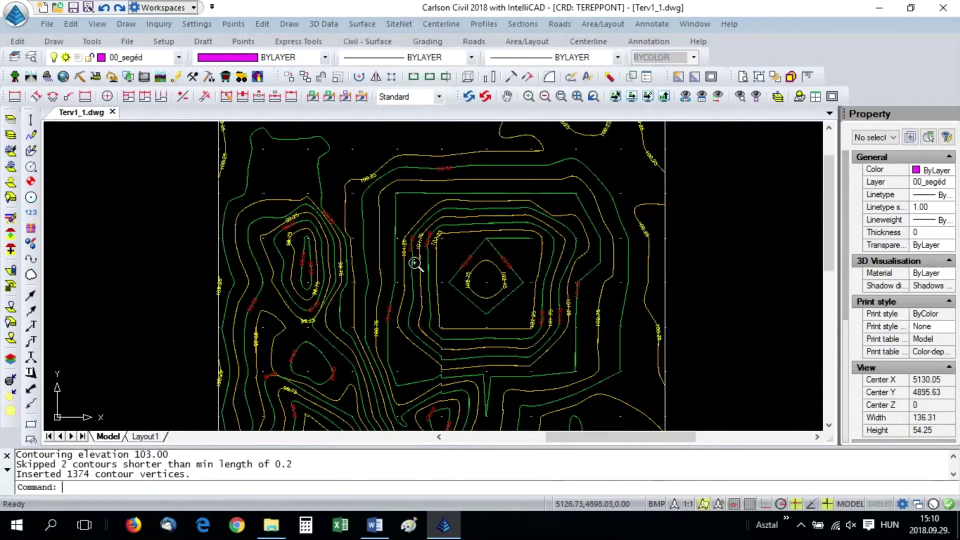
click(97, 24)
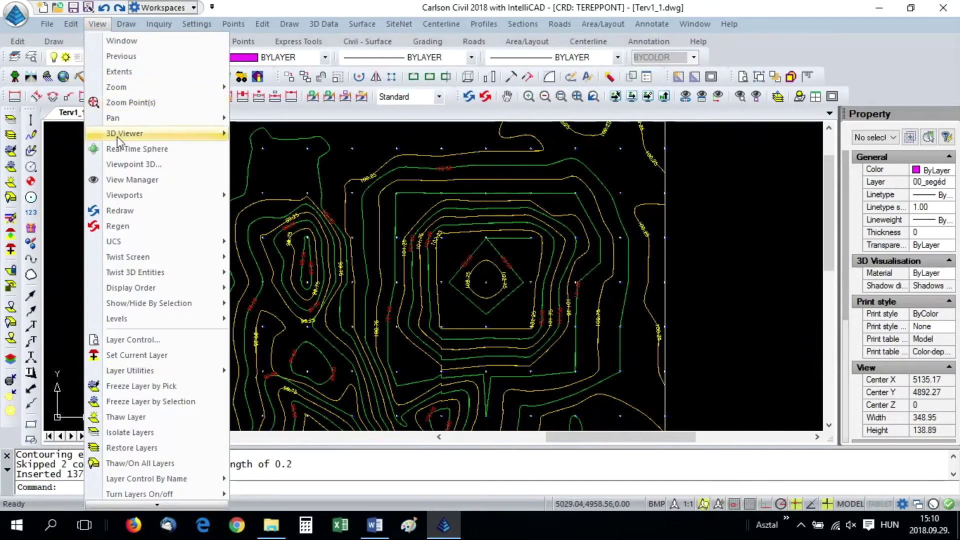
click(278, 152)
scroll(242, 206, down, 4)
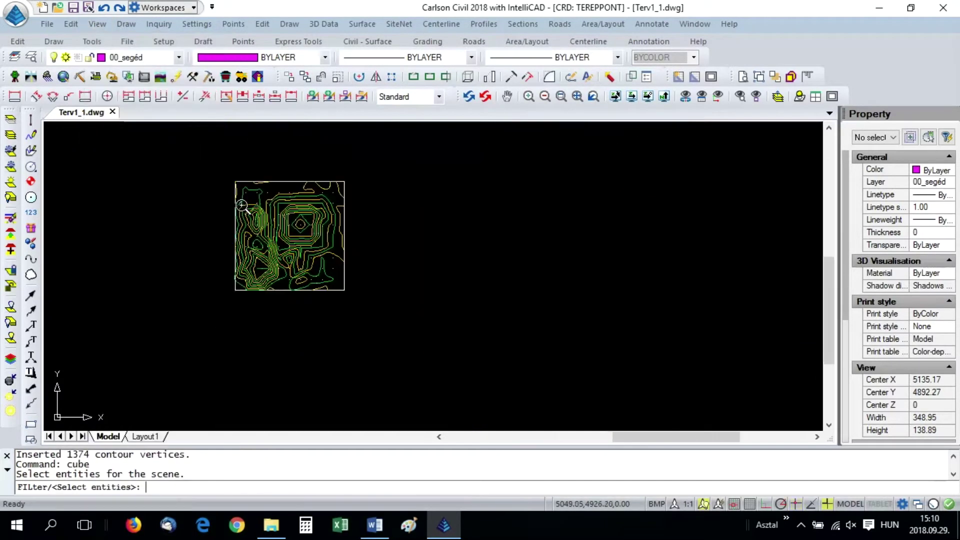
click(403, 360)
click(198, 161)
key(Return)
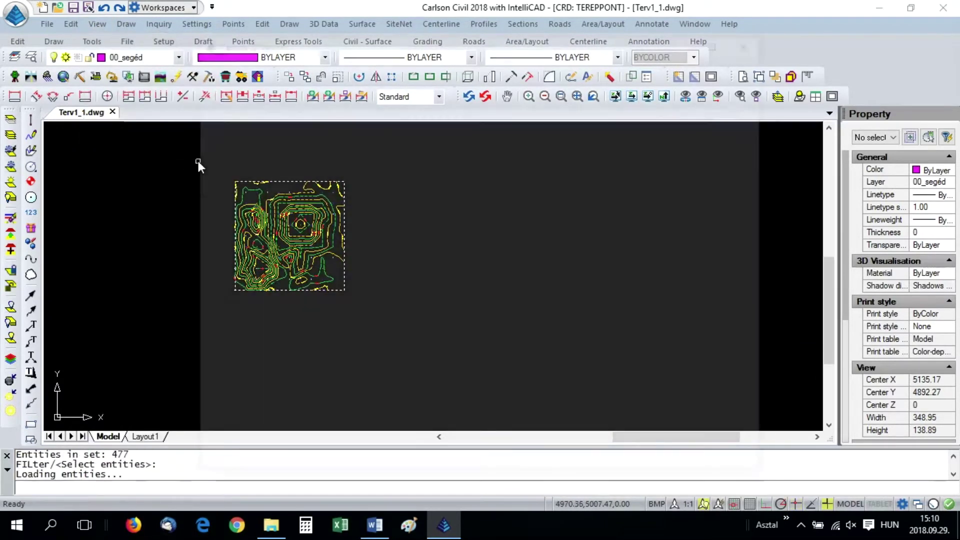
Step: Orbit the contoured terrain coloured by elevation with a vertical scale of 4.000, and close the 3D viewer
mouse_move(343, 268)
mouse_down()
mouse_move(365, 101)
mouse_move(387, 249)
mouse_move(412, 270)
mouse_move(546, 197)
mouse_up()
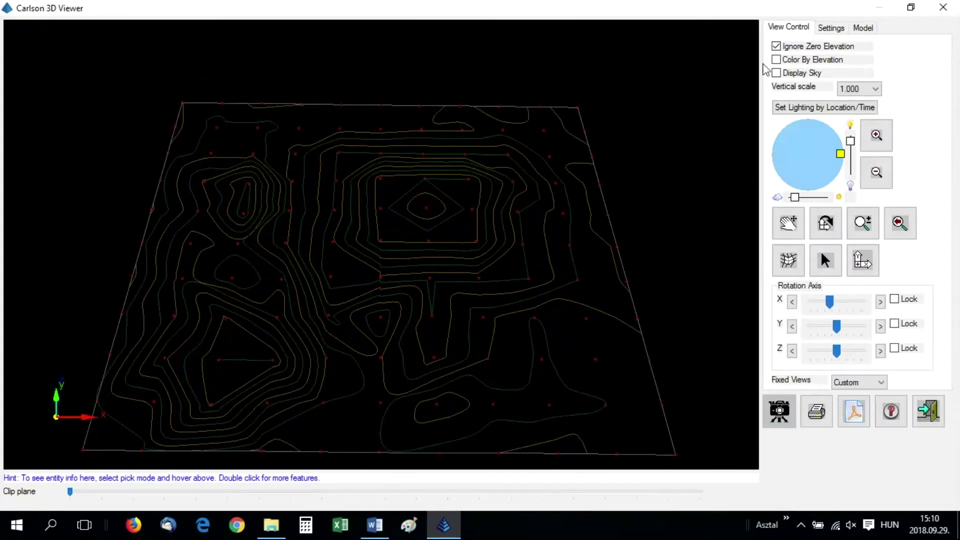
click(777, 60)
drag(439, 224, 412, 225)
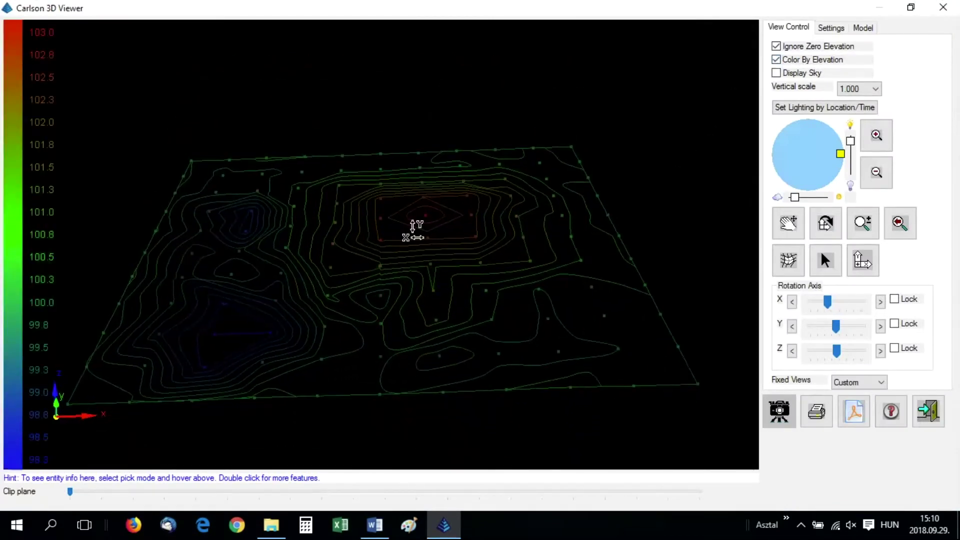
click(875, 89)
click(857, 181)
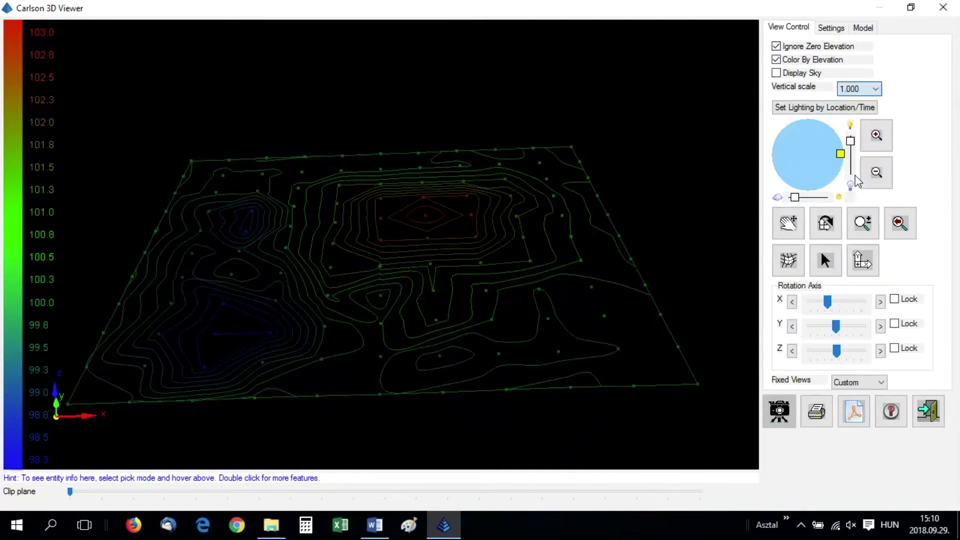
drag(392, 261, 449, 268)
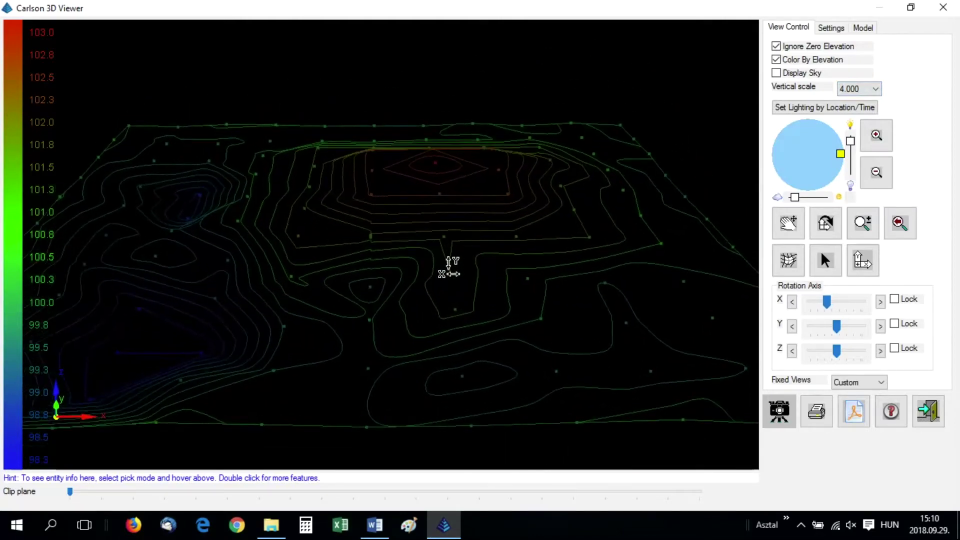
click(943, 7)
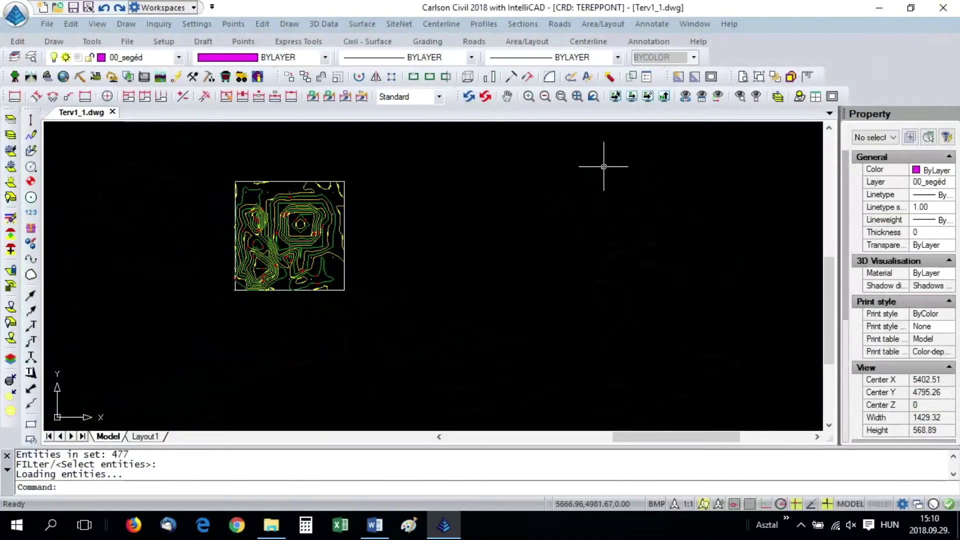
Step: Load the surface file terep.tin from the Bemutató_1 project folder into the 3D viewer
click(99, 25)
mouse_move(104, 133)
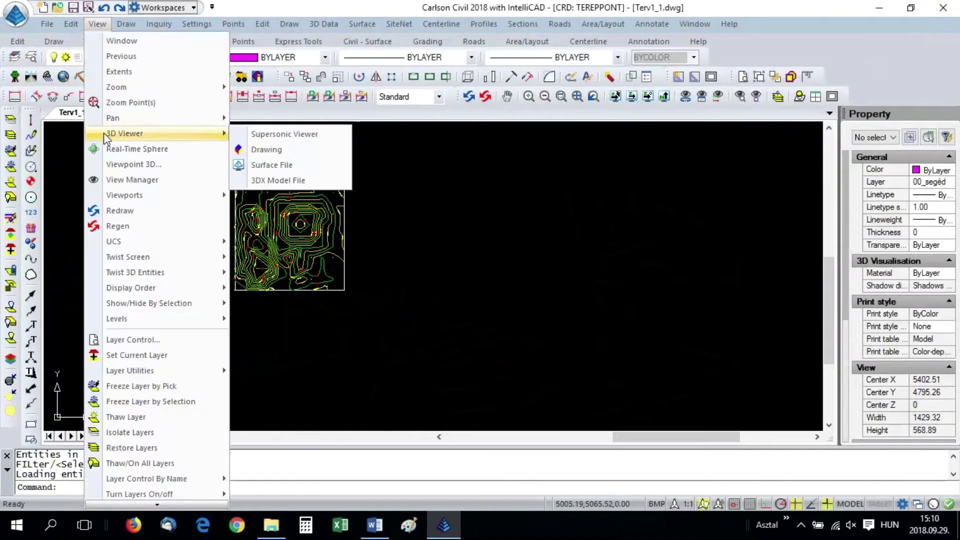
click(274, 165)
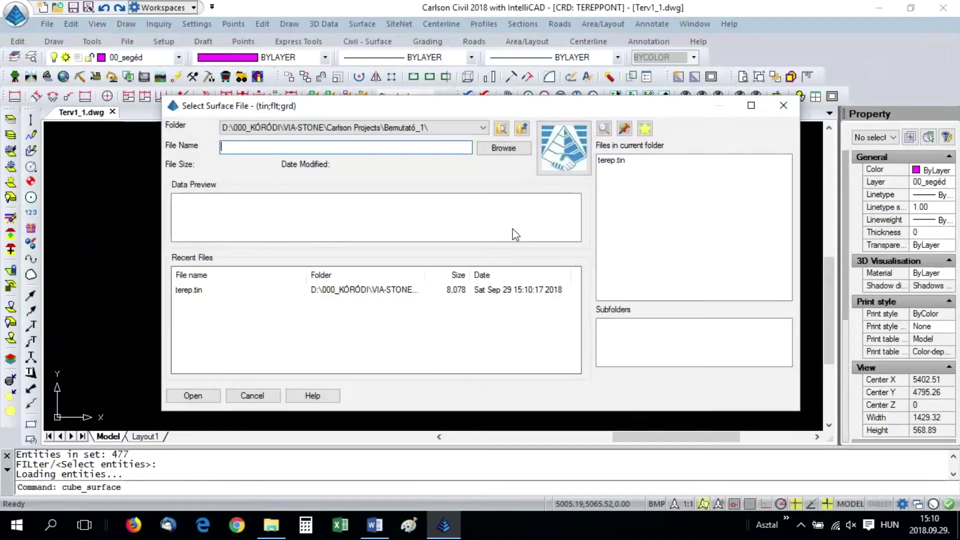
double_click(616, 164)
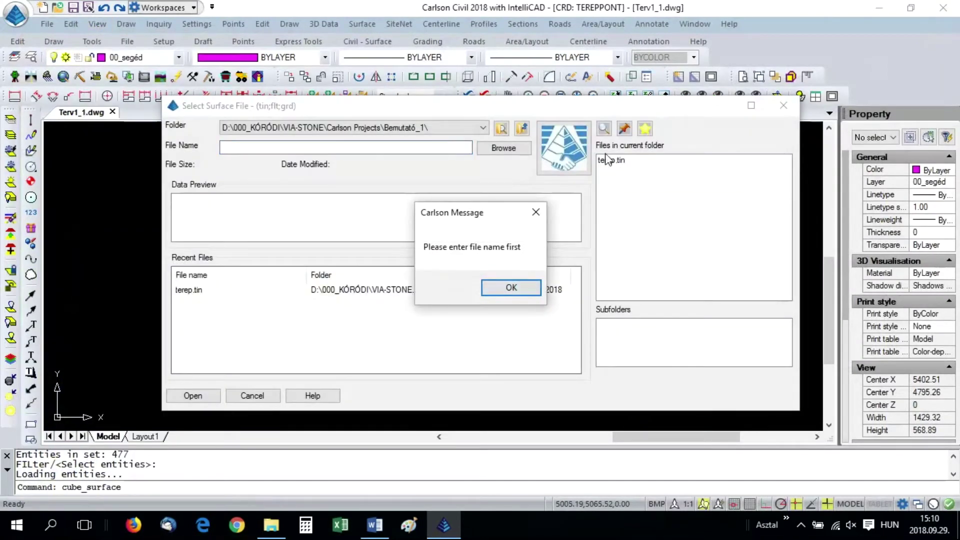
click(506, 289)
double_click(609, 161)
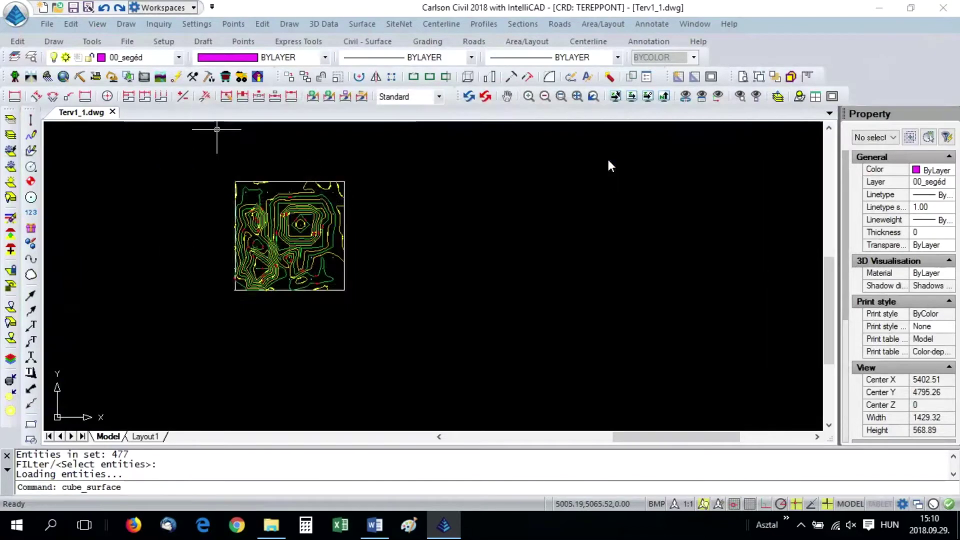
Step: Examine the triangulated terrain surface from an oblique view at a vertical scale of 4.000, and close the viewer
click(876, 89)
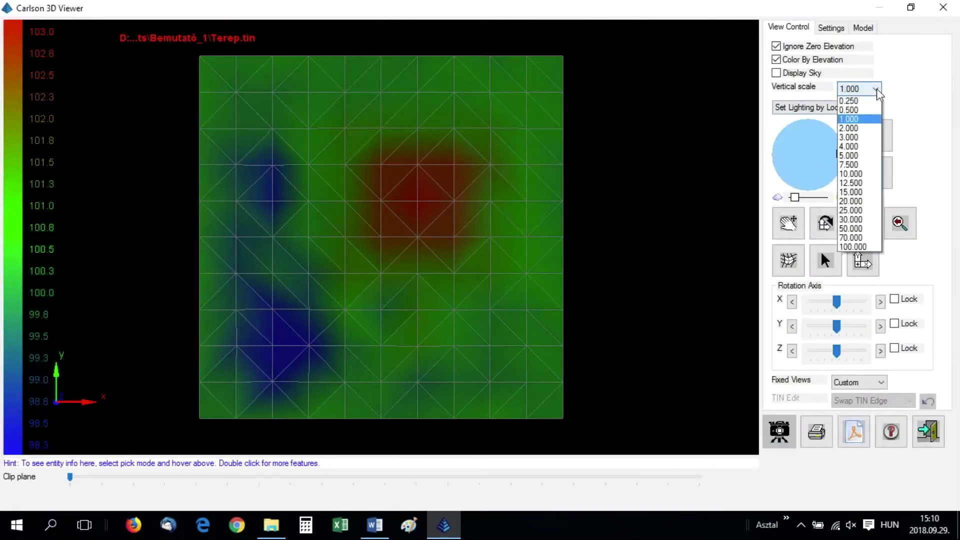
click(855, 172)
drag(397, 306, 323, 342)
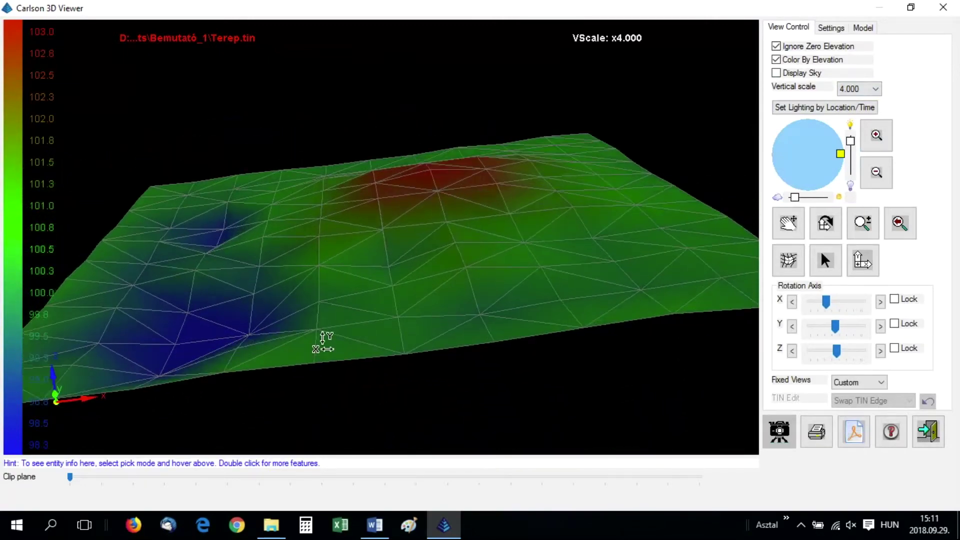
click(943, 7)
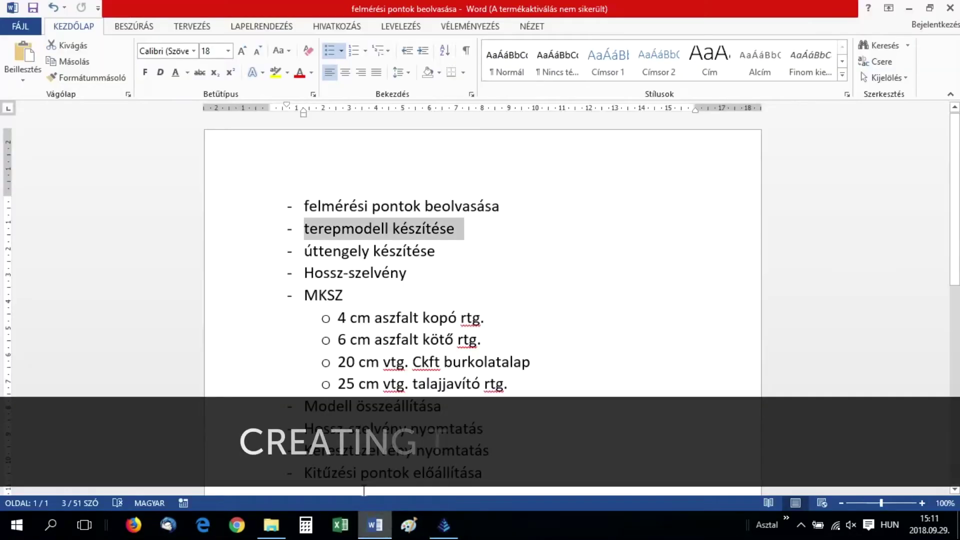
Step: Mark the "úttengely készítése" line in the Word task list and switch back to Carlson Civil
click(230, 260)
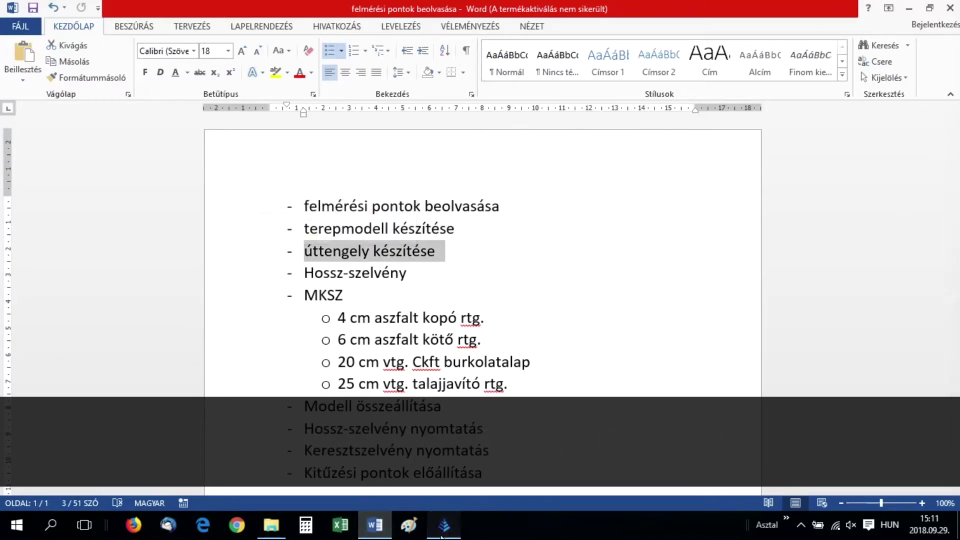
click(444, 525)
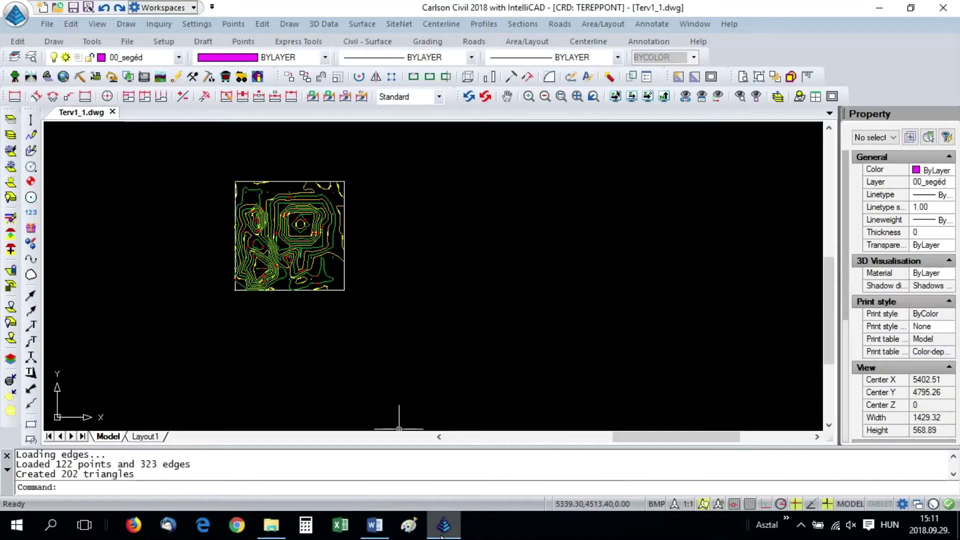
Step: Freeze the layers of the contours, labels and points inside the terrain, leaving only the square boundary displayed
click(9, 165)
scroll(287, 237, up, 5)
click(419, 276)
click(271, 151)
key(Return)
scroll(335, 226, up, 5)
middle_drag(335, 226, 399, 247)
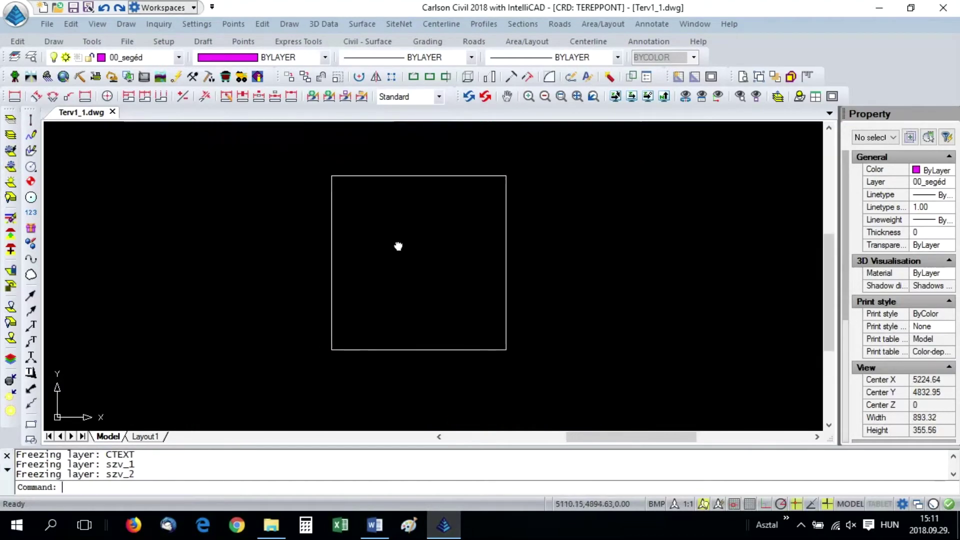
Step: Start a centerline design in the new file tengely_1 with centerline layer tengely, 4% maximum superelevation and Roadway curves
click(434, 25)
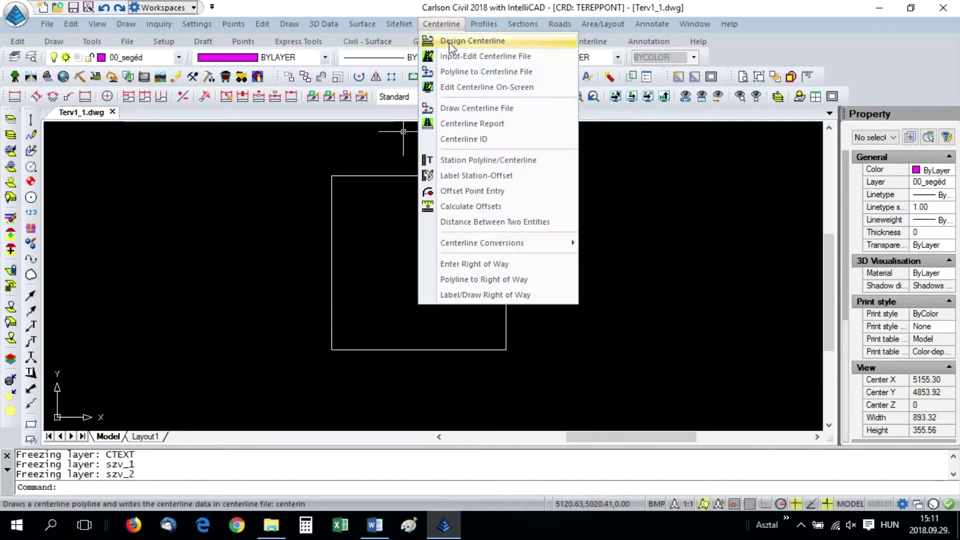
click(449, 41)
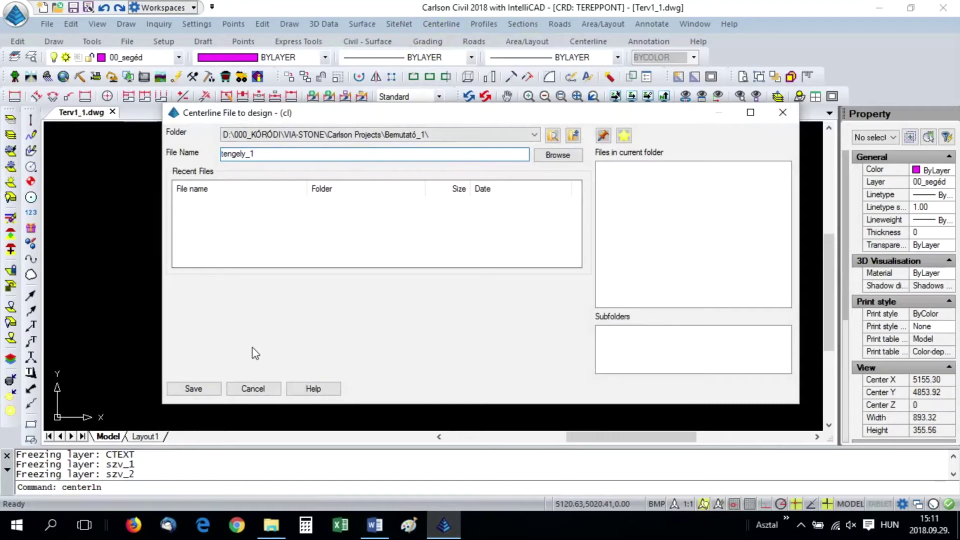
click(197, 390)
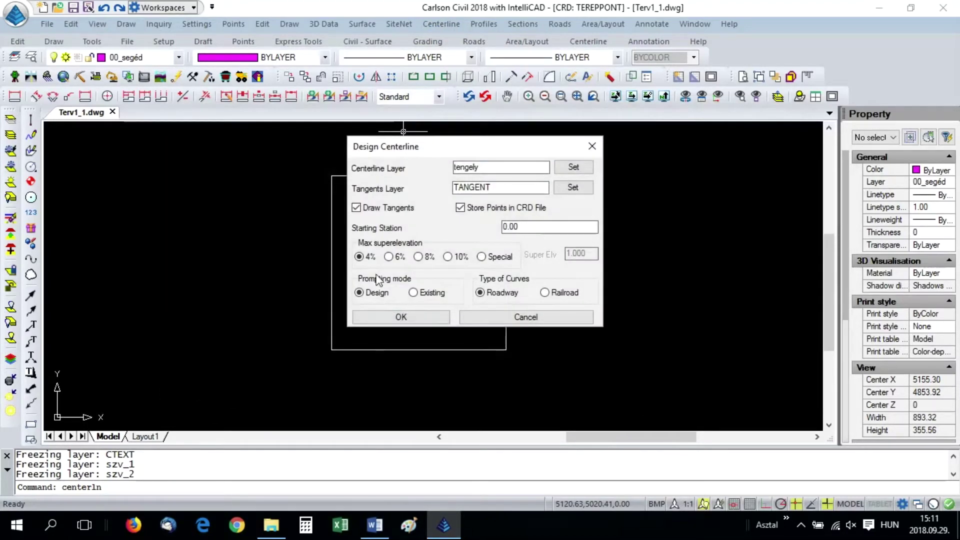
click(382, 316)
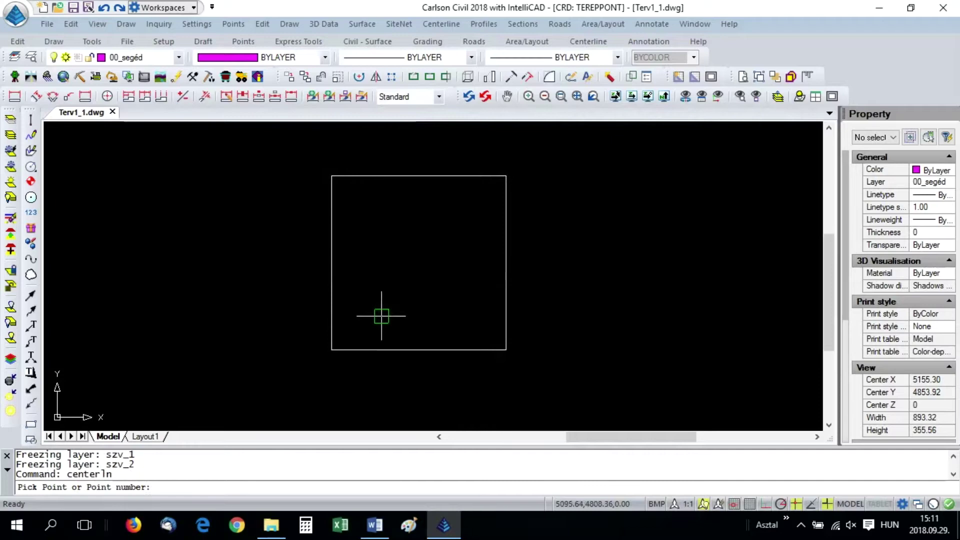
Step: Draw the centerline from the boundary's northeast to its southwest corner area as lines about 126 m and 106 m, numbering points from 1000
click(486, 192)
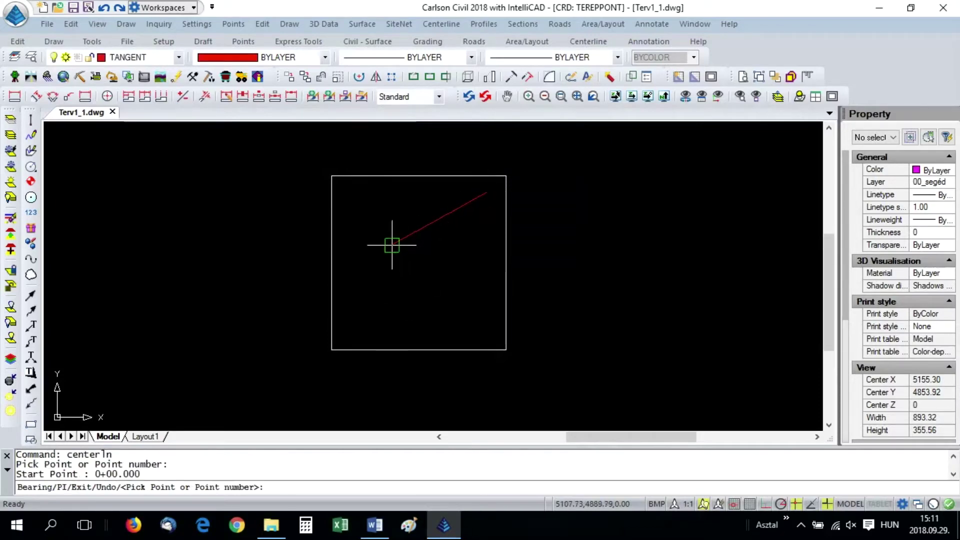
click(394, 251)
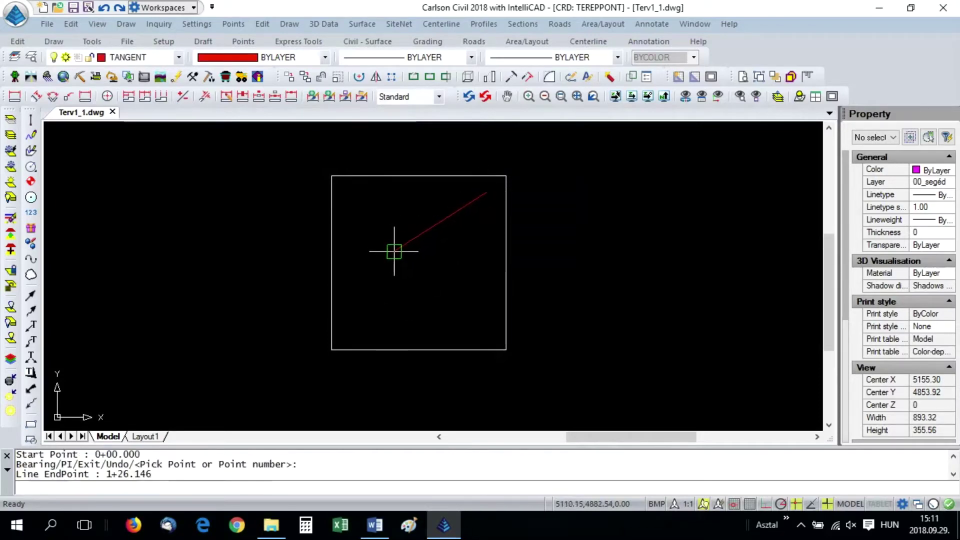
click(355, 336)
key(Return)
text(1000)
key(Return)
key(Return)
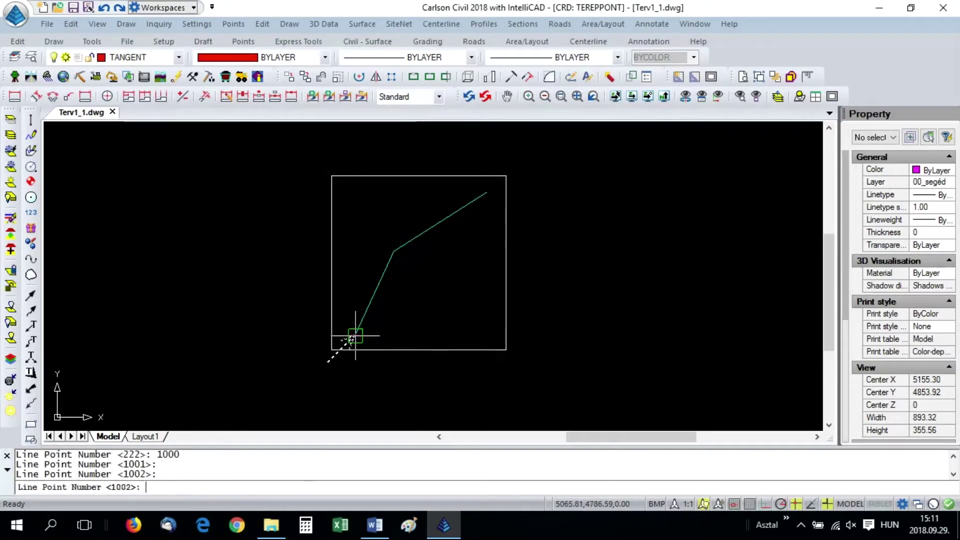
key(Return)
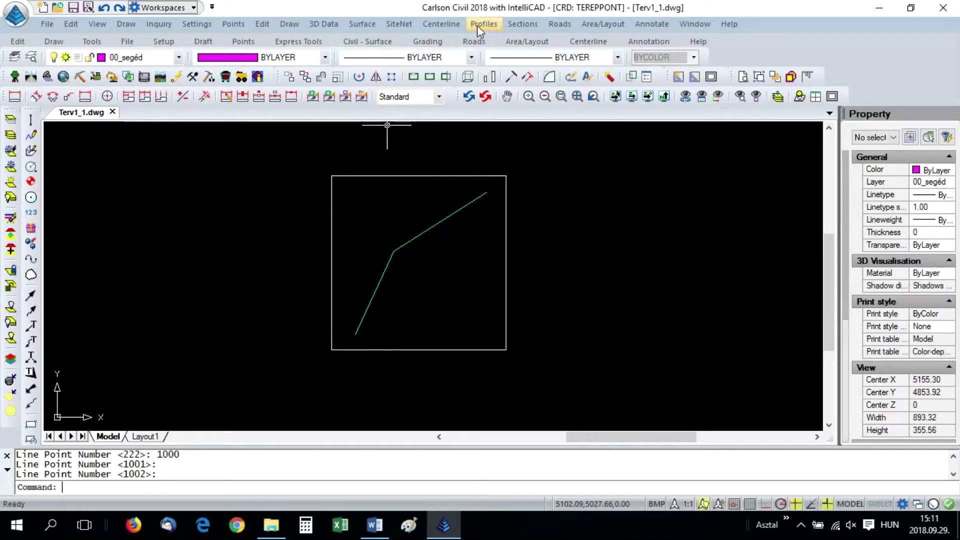
Step: Open the existing centerline file tengely_1.cl for editing
click(447, 22)
click(446, 57)
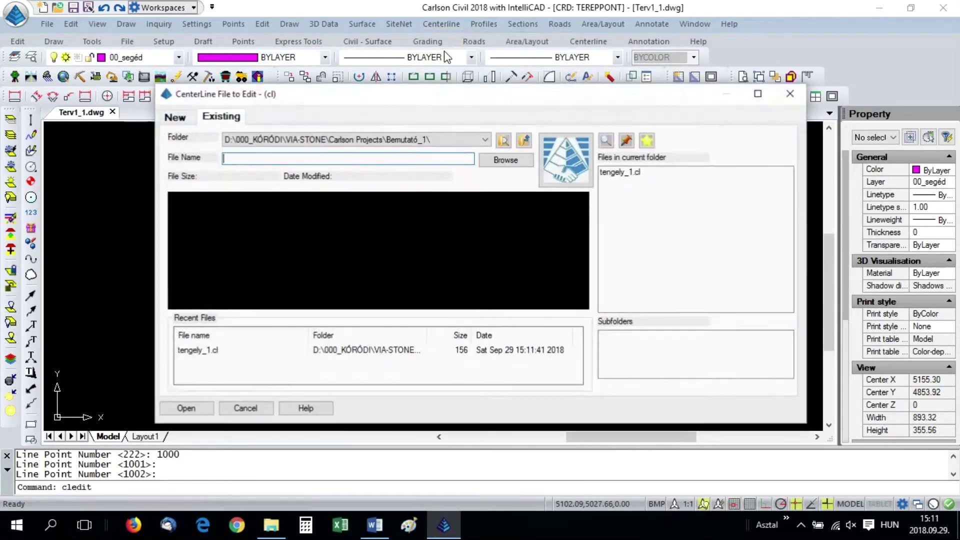
click(620, 172)
click(183, 406)
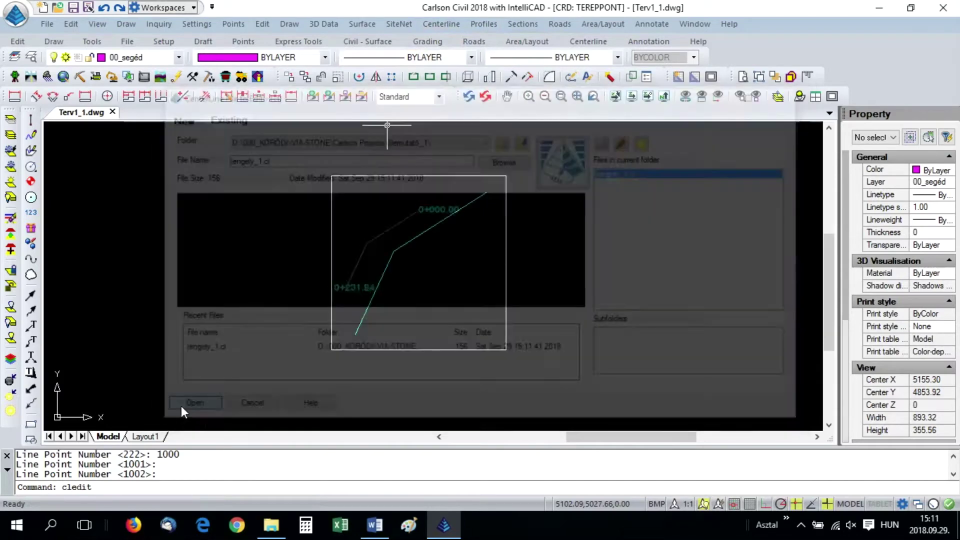
Step: Fit a 100 m radius curve with 20 m spiral-in and spiral-out between the two lines, and save the centerline file
click(370, 470)
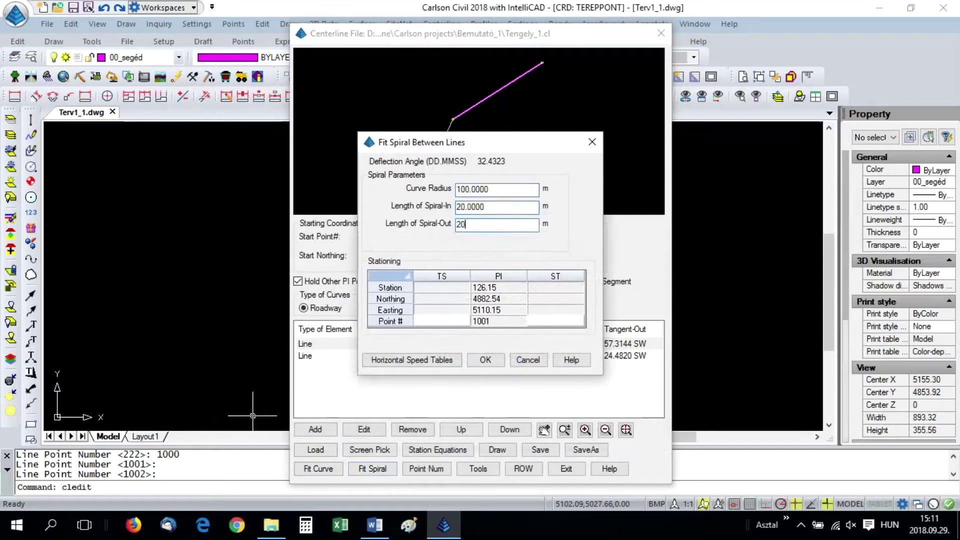
text(20)
key(Tab)
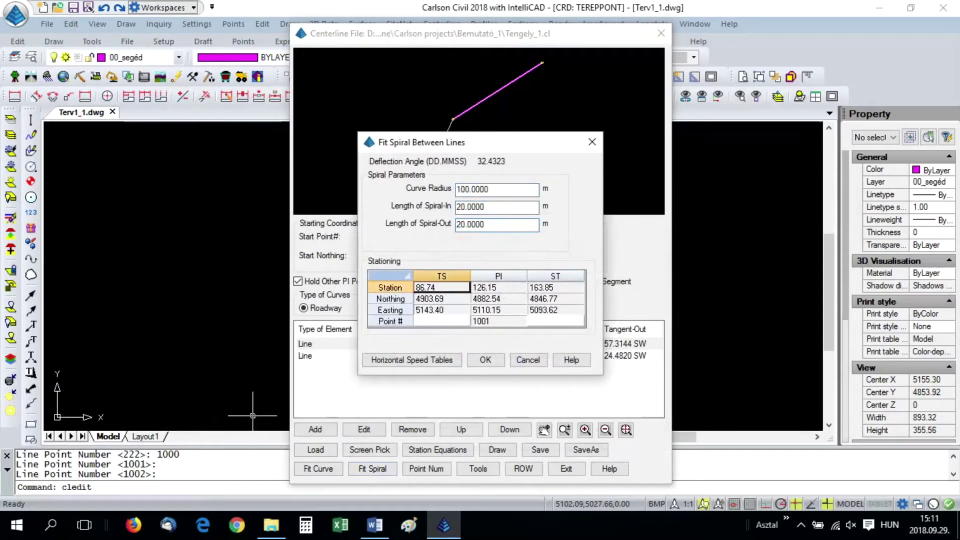
click(486, 359)
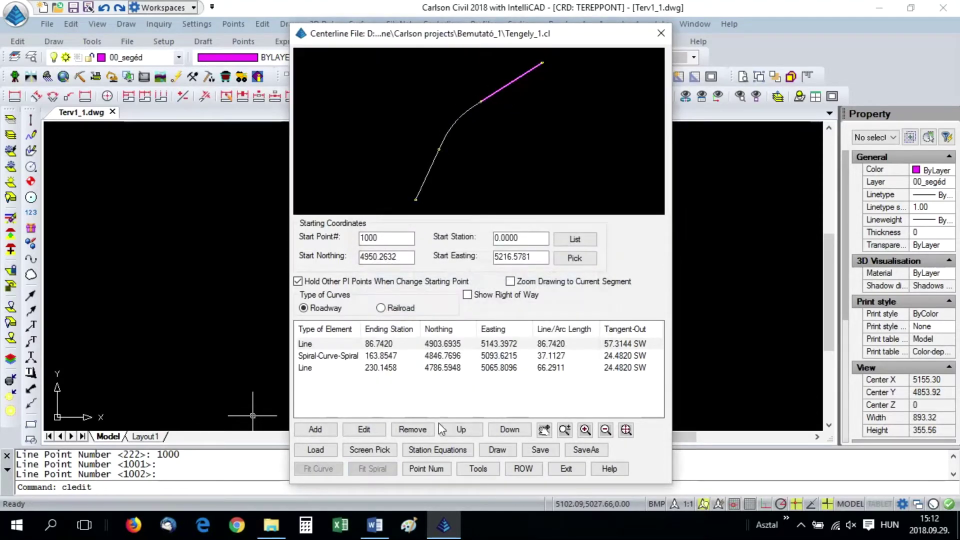
click(543, 450)
click(566, 469)
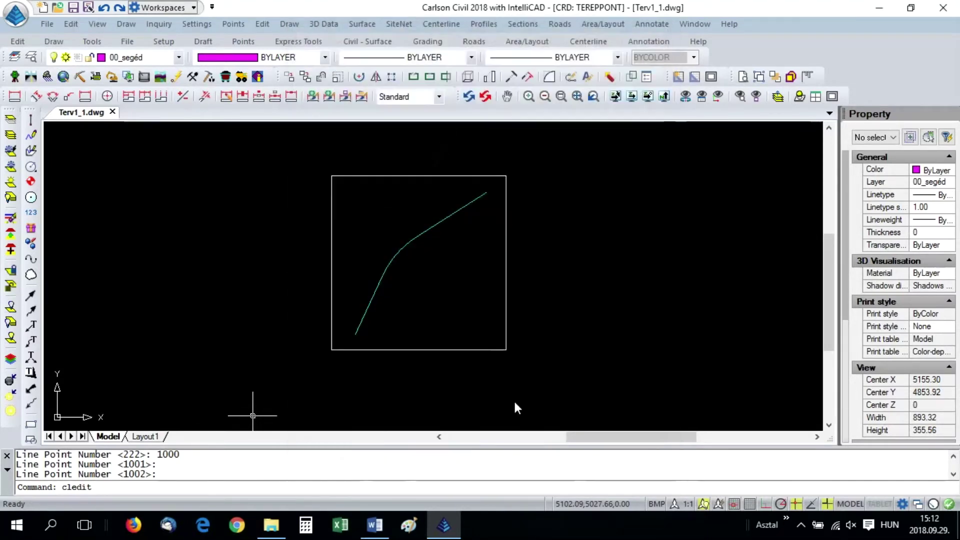
Step: Station and label the centerline tengely_1.cl at 20 m intervals in the 1+000 format, without extra user-entered stations
click(448, 24)
click(471, 160)
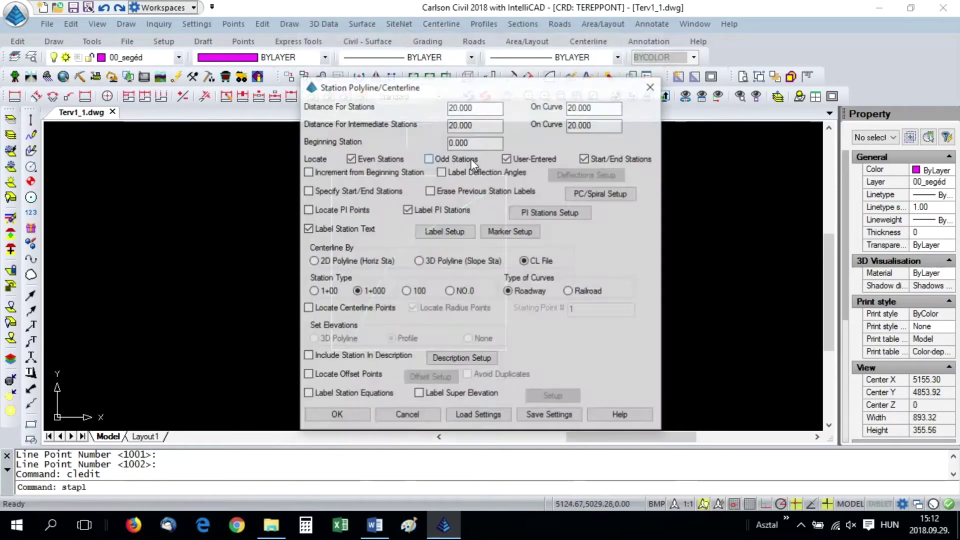
click(325, 420)
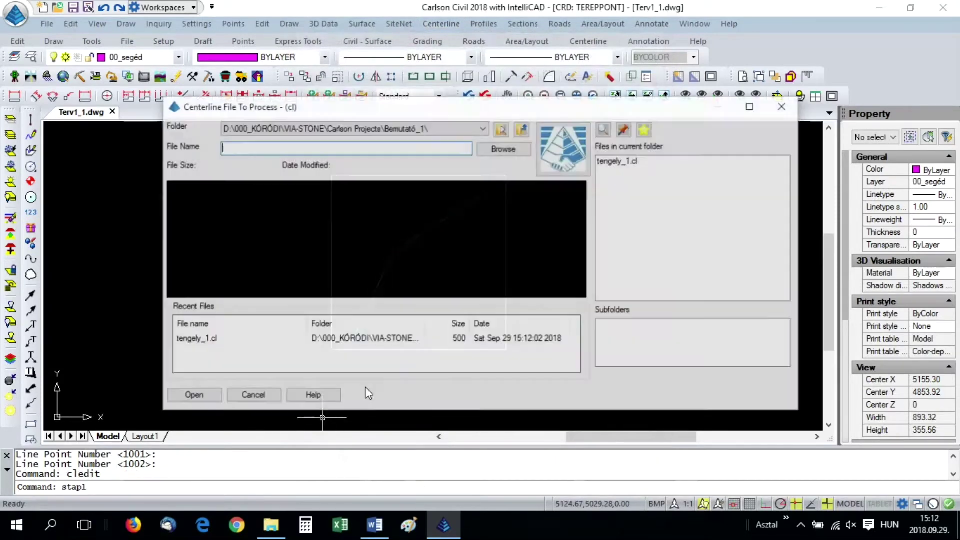
double_click(184, 337)
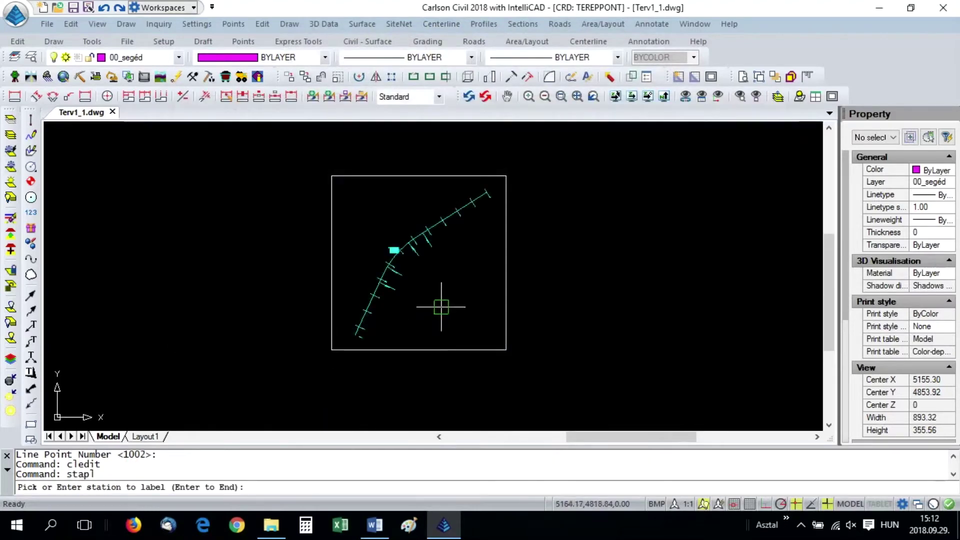
key(Return)
Step: Move the curve data table off the centerline to the free area inside the bend, and check the station labels
scroll(390, 250, up, 4)
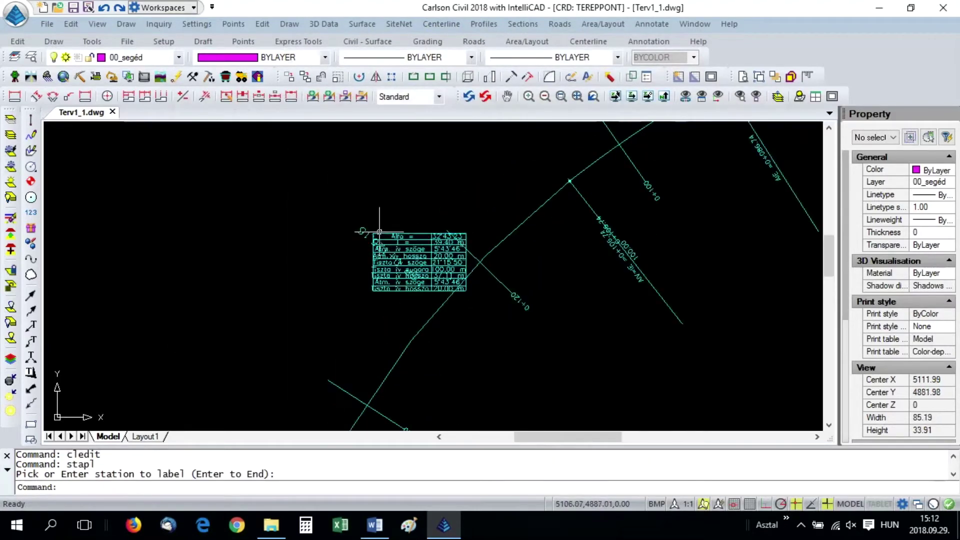
click(380, 231)
click(387, 234)
drag(388, 235, 670, 376)
scroll(617, 339, down, 3)
middle_drag(623, 307, 500, 293)
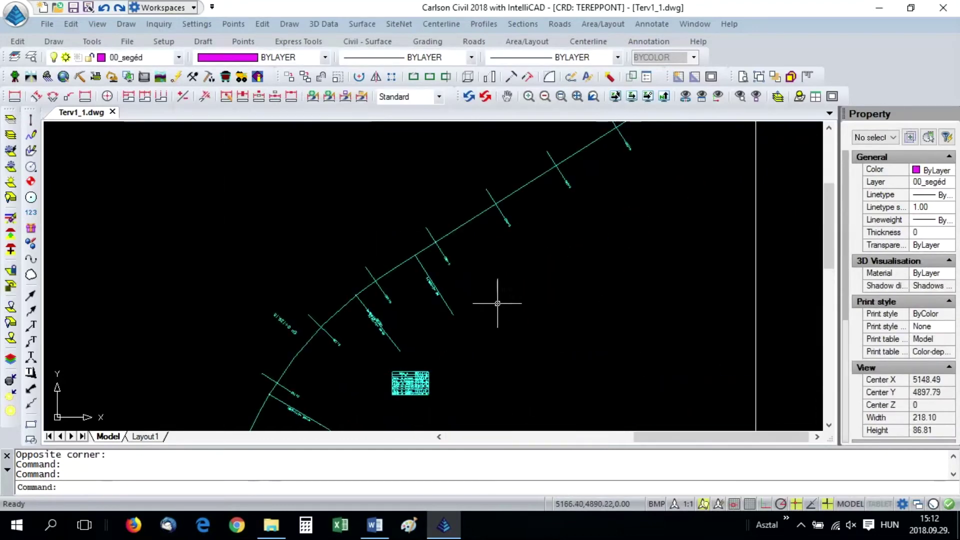
scroll(557, 163, up, 5)
scroll(354, 326, down, 2)
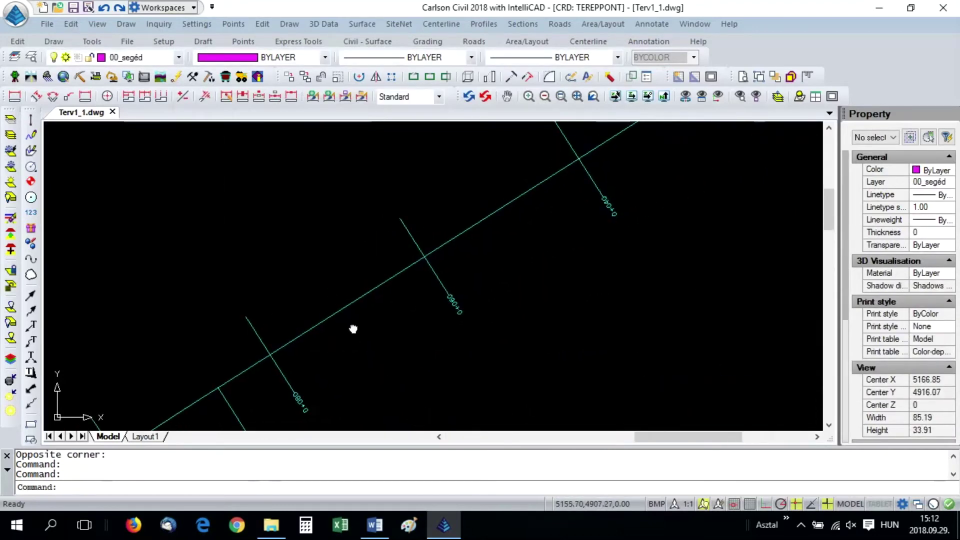
Step: Examine the station labels along the bend and the curve data table, and check the task outline in Word
scroll(450, 235, up, 3)
mouse_move(451, 236)
middle_down()
mouse_move(412, 232)
mouse_move(414, 347)
middle_up()
scroll(463, 236, up, 3)
scroll(463, 236, down, 2)
scroll(414, 347, up, 4)
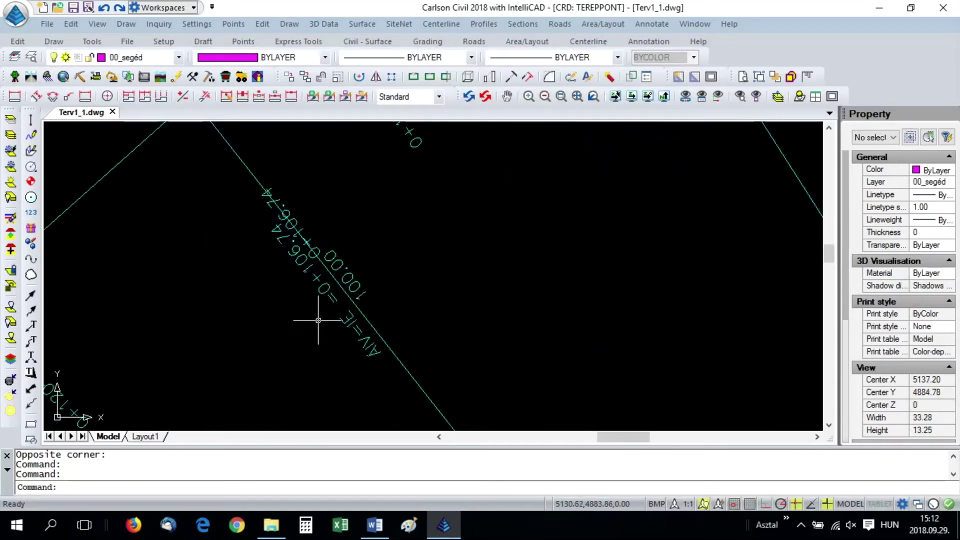
scroll(279, 295, down, 3)
mouse_move(255, 355)
middle_down()
mouse_move(288, 316)
mouse_move(332, 317)
middle_up()
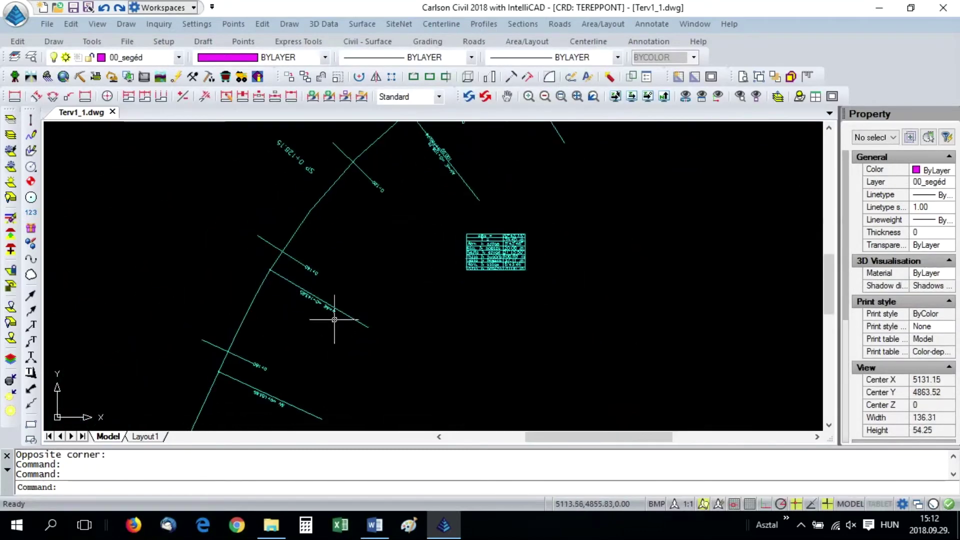
scroll(333, 317, up, 3)
scroll(296, 362, down, 5)
scroll(296, 361, up, 3)
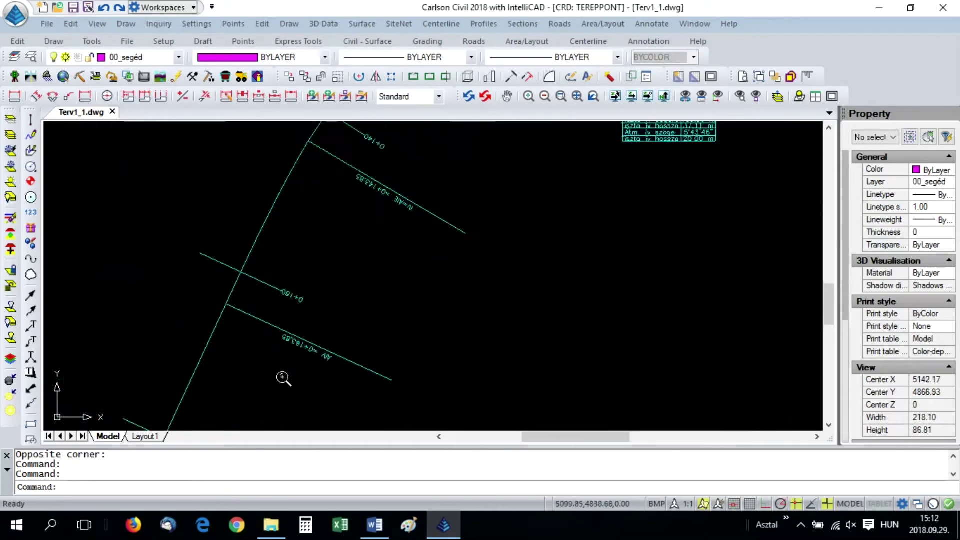
scroll(282, 376, down, 5)
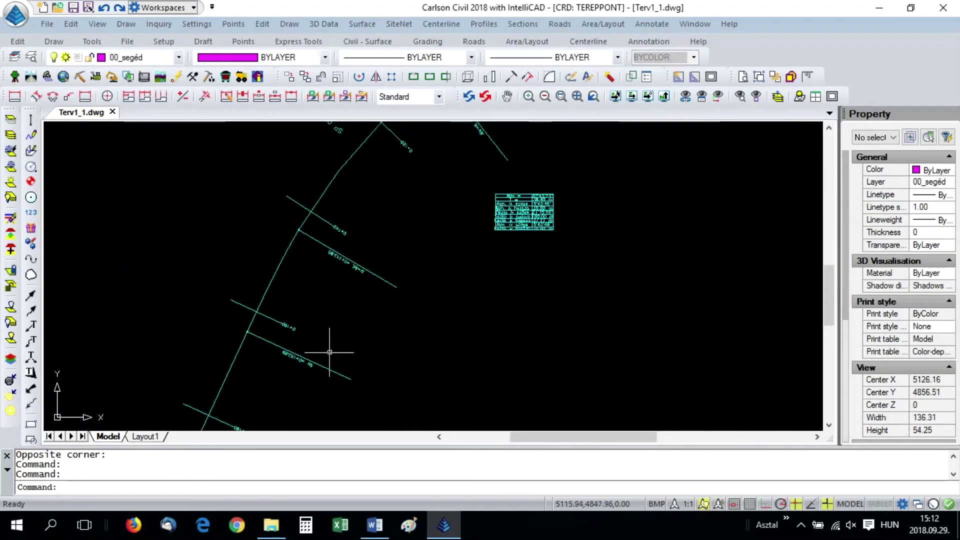
scroll(561, 218, up, 5)
middle_drag(560, 218, 533, 270)
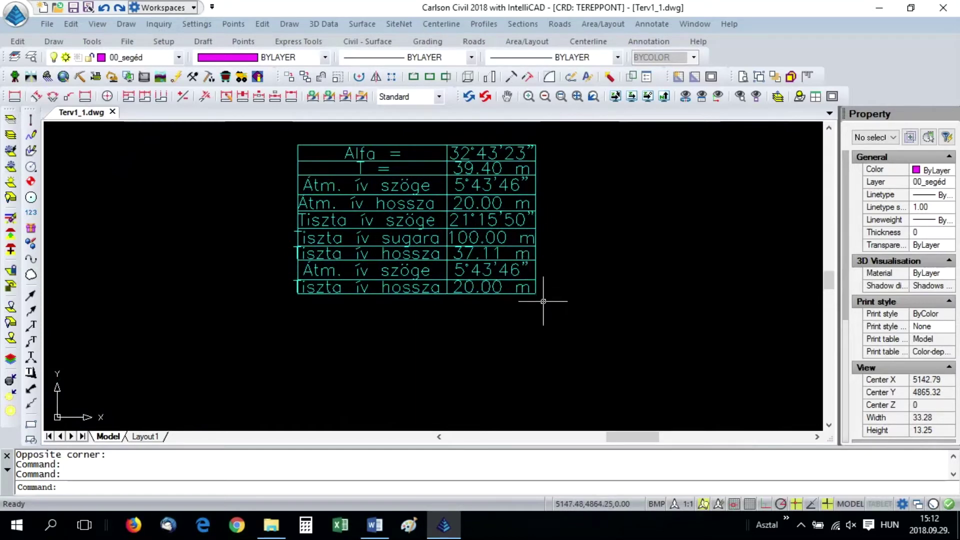
scroll(543, 301, down, 10)
mouse_move(544, 301)
middle_down()
mouse_move(448, 270)
mouse_move(443, 284)
middle_up()
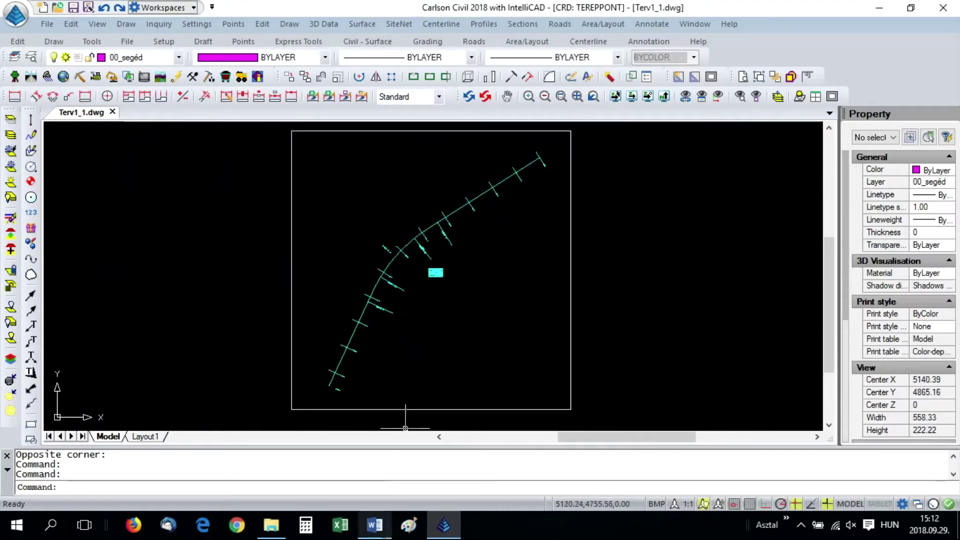
click(375, 525)
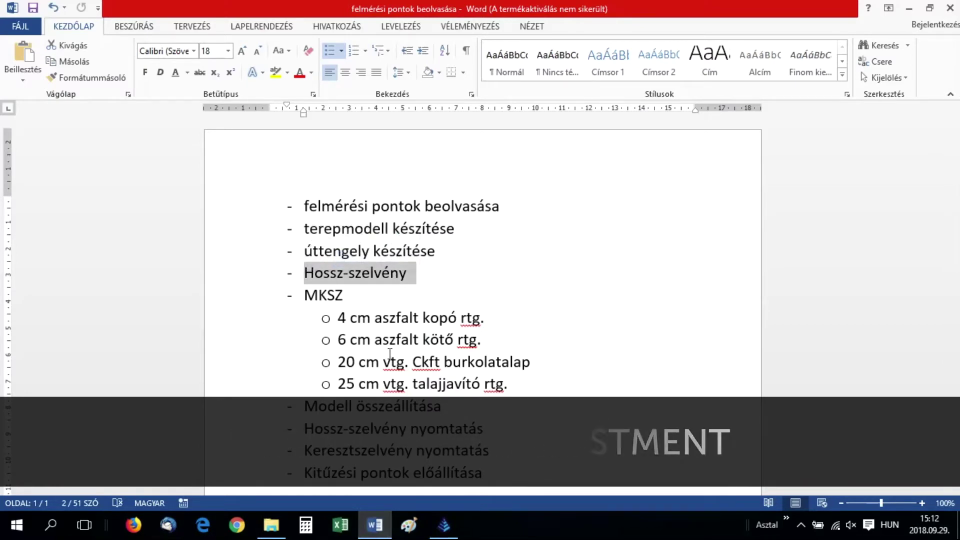
key(alt+Tab)
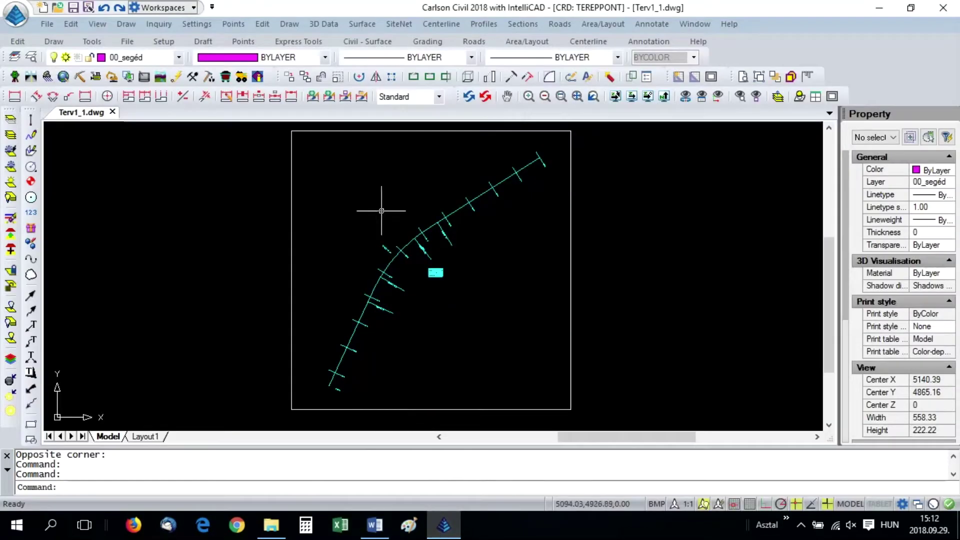
Step: Create the road profile file Tengely_1.pro for editing, using the existing road centerline and the ground surface terep.tin
click(559, 24)
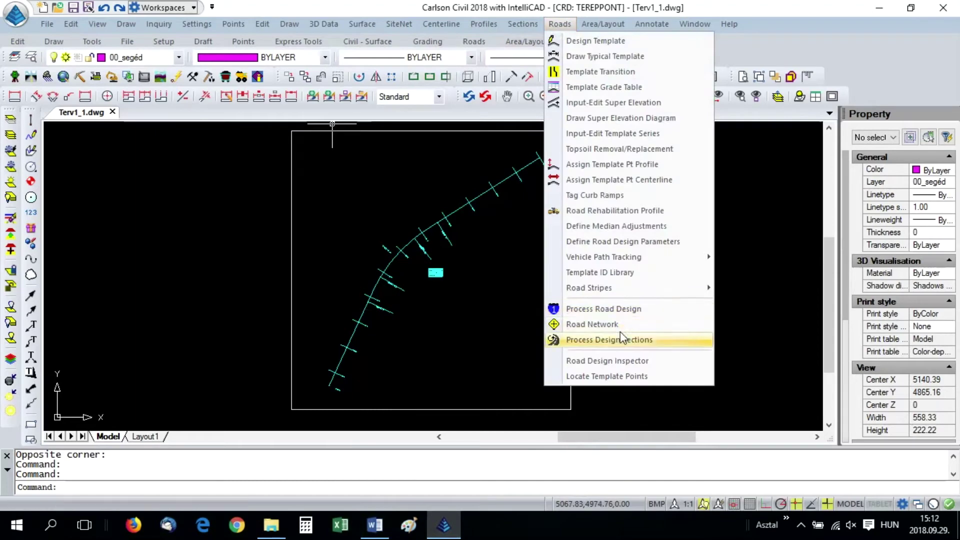
mouse_move(488, 25)
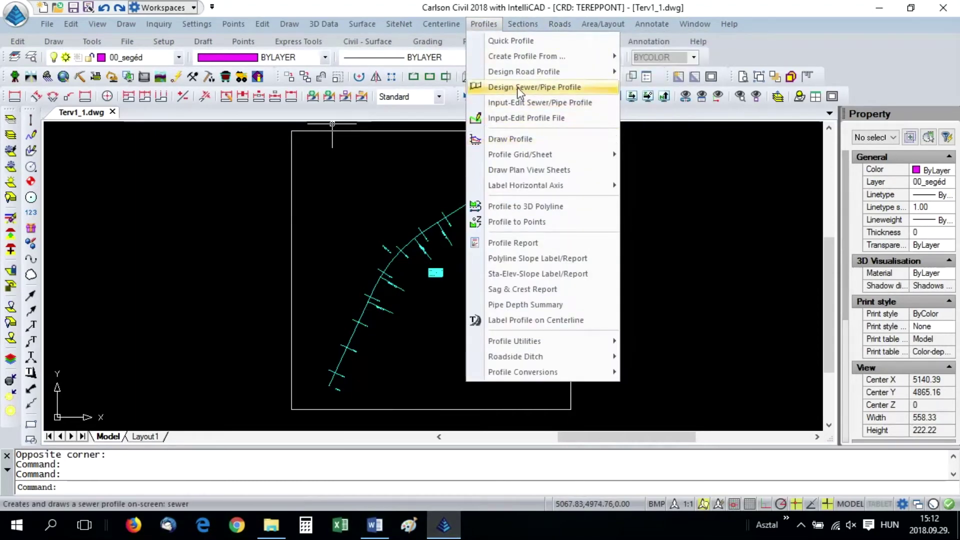
mouse_move(600, 72)
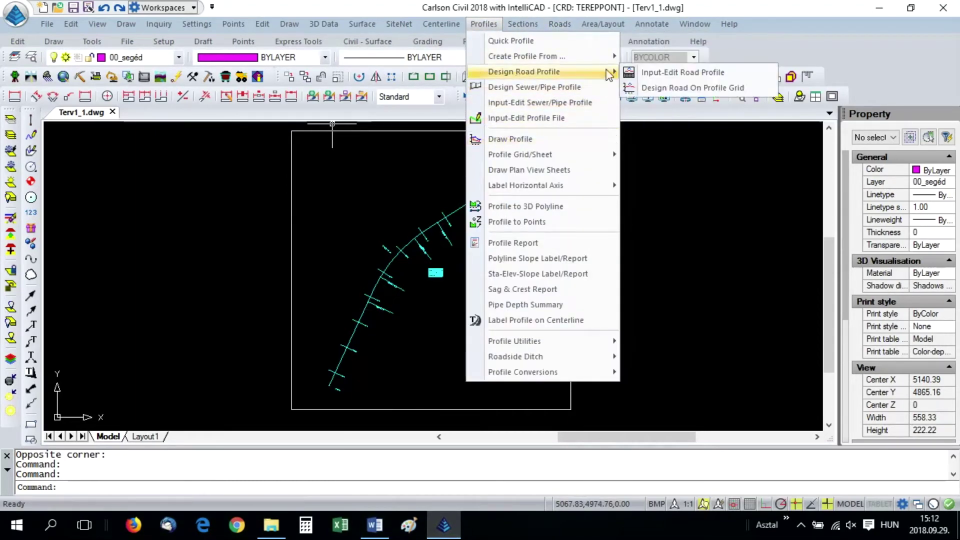
click(653, 75)
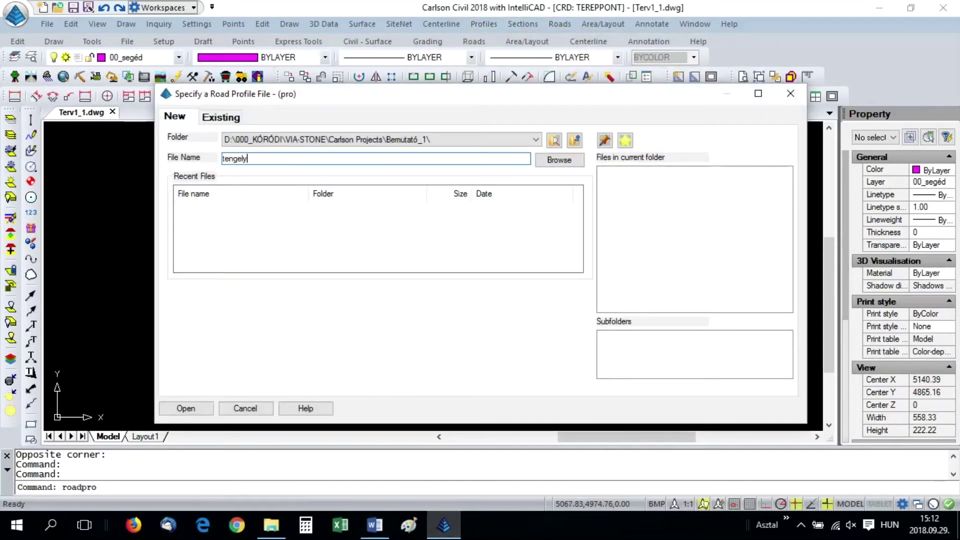
key(Return)
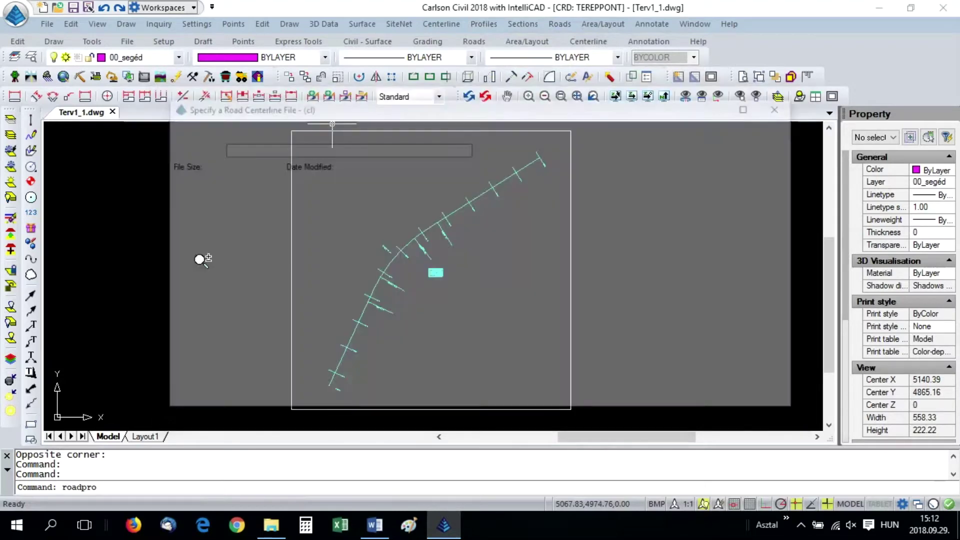
double_click(611, 162)
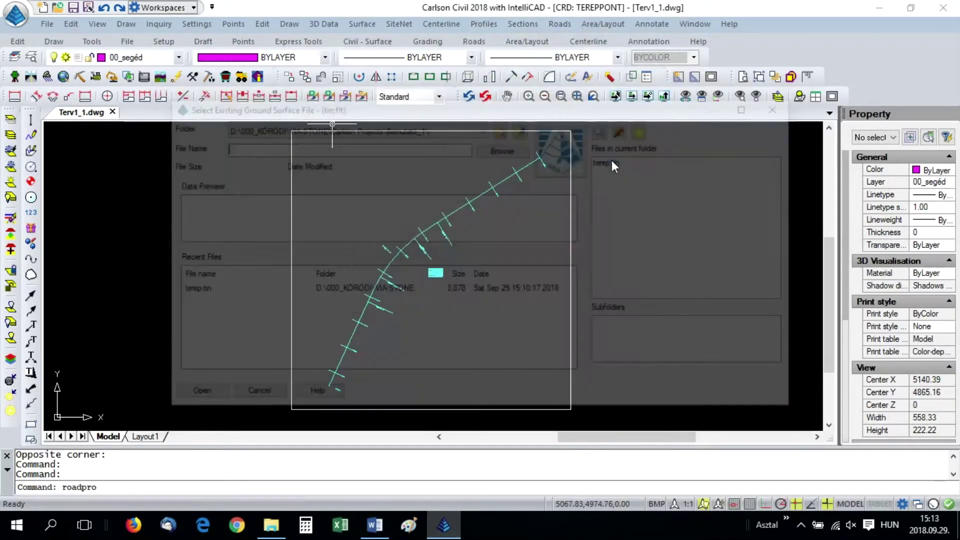
double_click(612, 164)
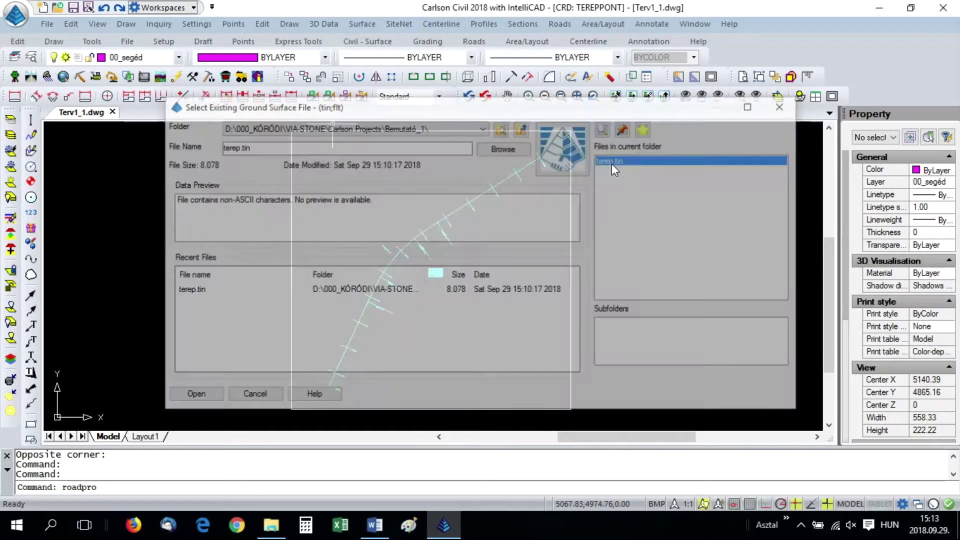
click(638, 68)
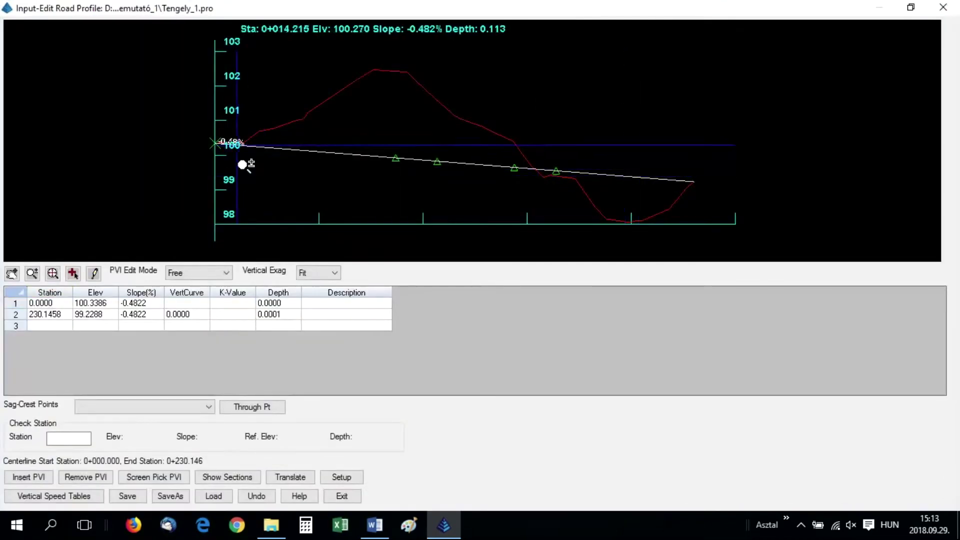
Step: Add a crest PVI at about station 80.16, elevation 102.84, and a sag PVI at about station 194.79, elevation 99.11
click(73, 273)
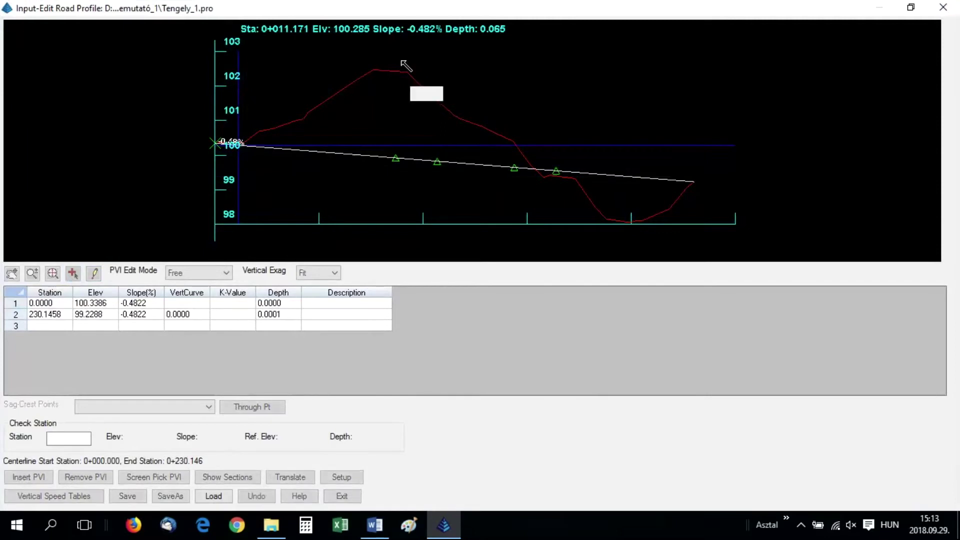
click(388, 60)
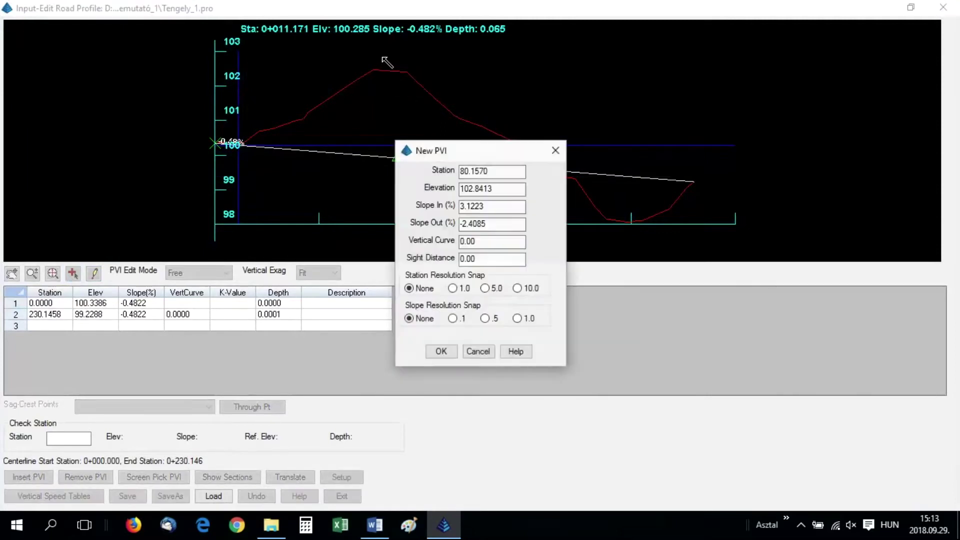
click(442, 353)
click(74, 279)
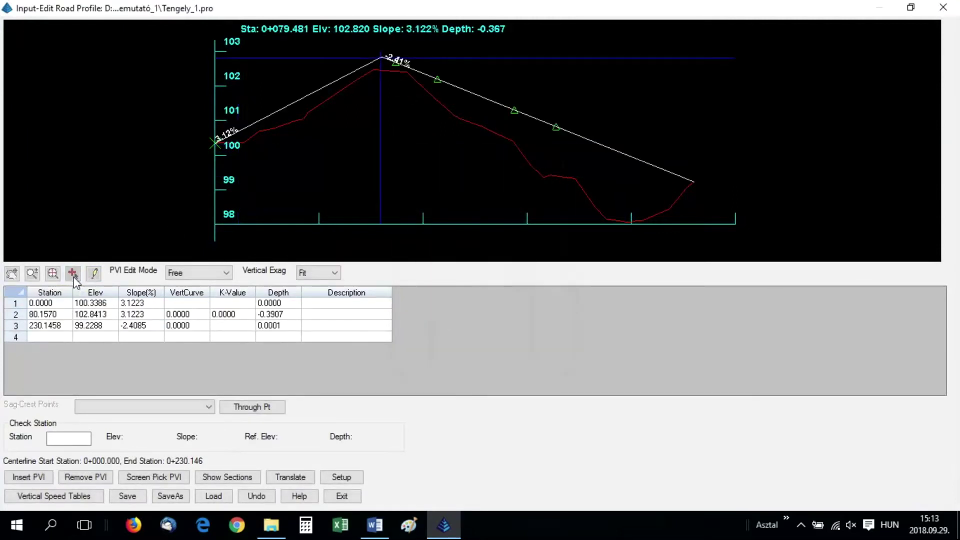
click(620, 187)
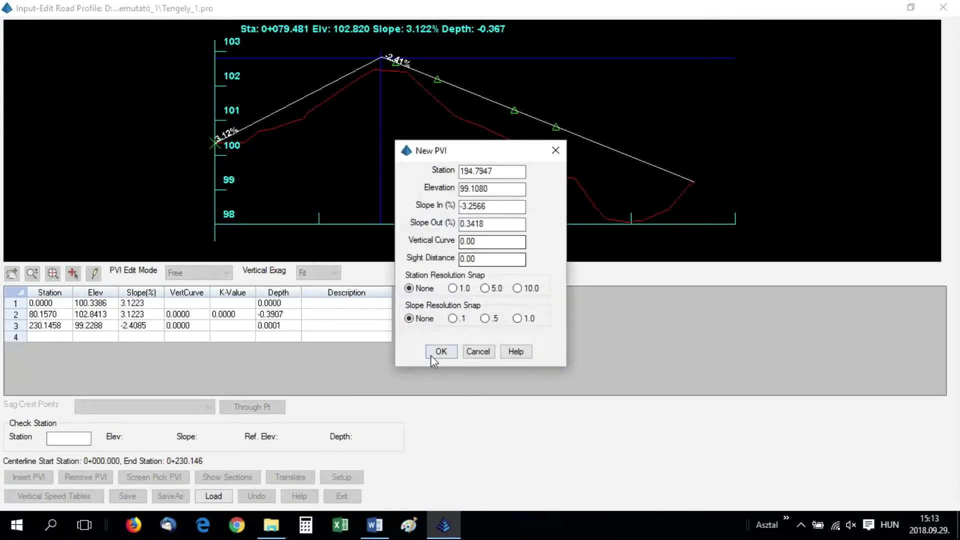
click(441, 350)
Step: Try a K-value of 20 for the vertical curve at the crest PVI
click(228, 313)
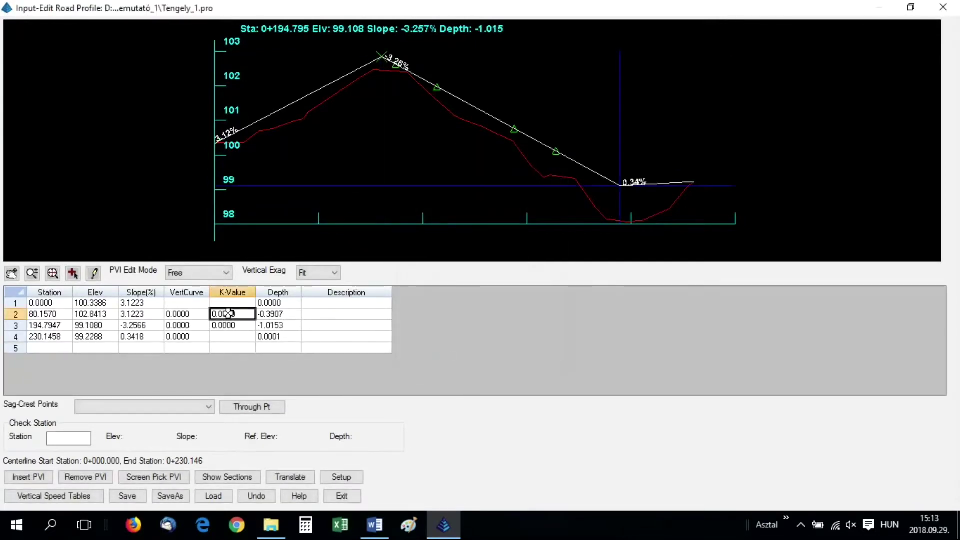
text(20)
key(Tab)
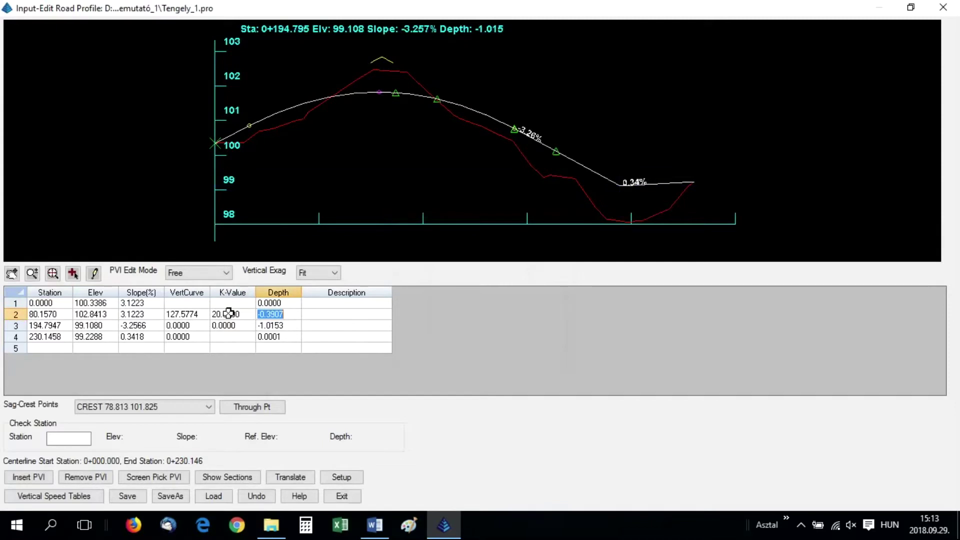
Step: Set the K-value of the vertical curves at both the crest and sag PVIs to 10
click(228, 314)
text(10)
key(Tab)
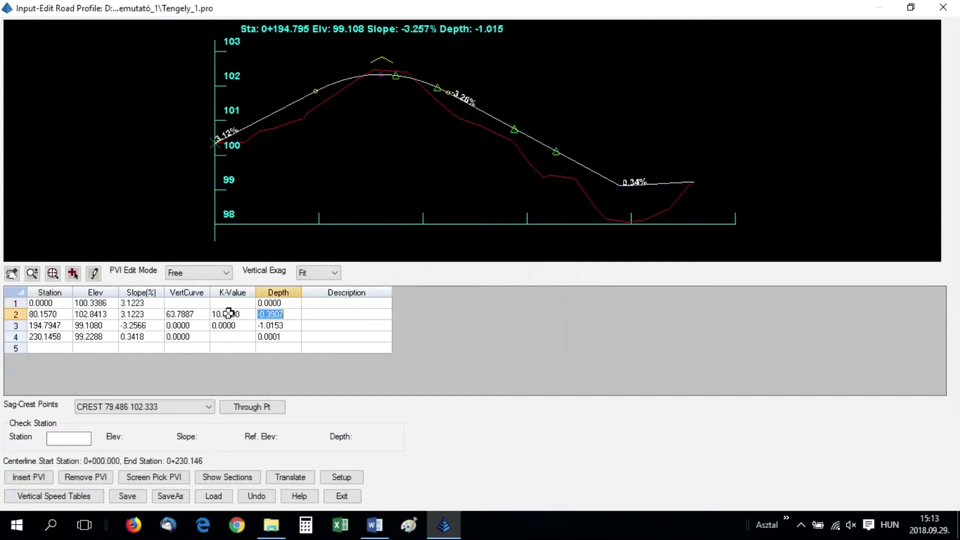
click(227, 326)
text(10)
key(Tab)
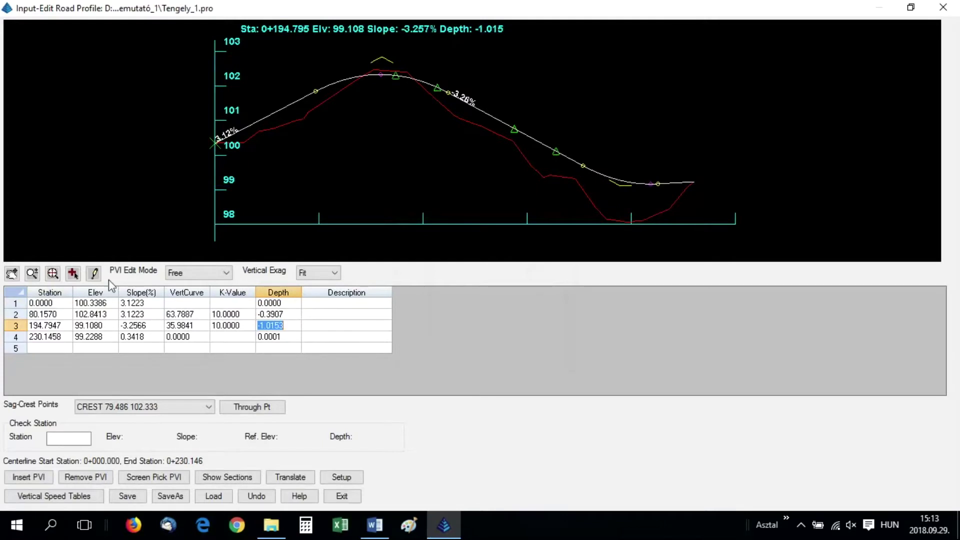
Step: Move the crest and sag PVIs to about elevations 103.10 and 98.60, and set the vertical exaggeration to x5
click(73, 273)
drag(619, 188, 622, 205)
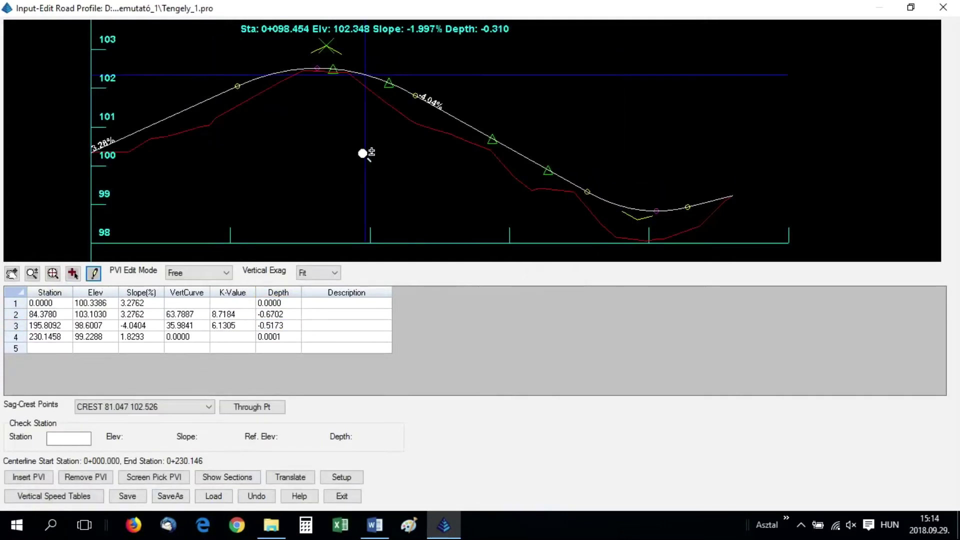
click(334, 273)
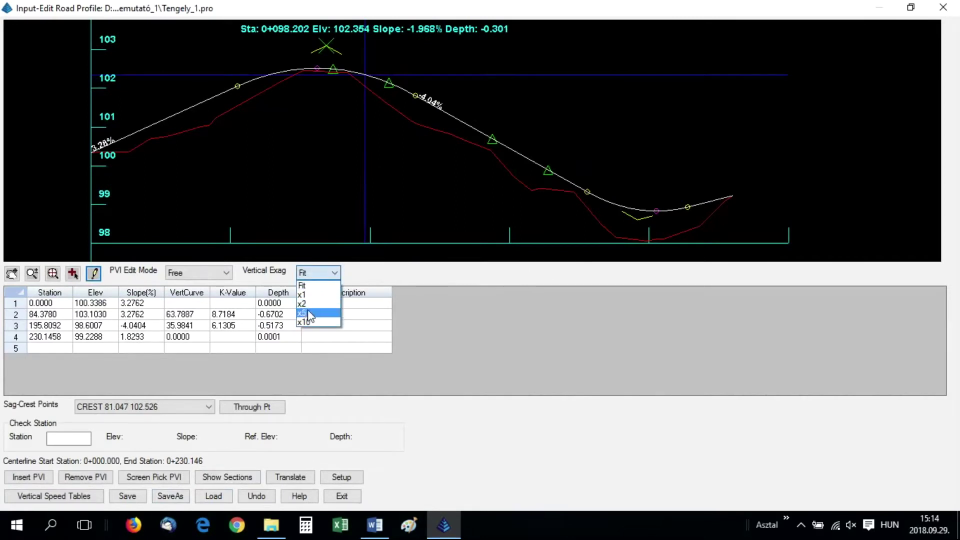
click(312, 315)
scroll(419, 192, up, 4)
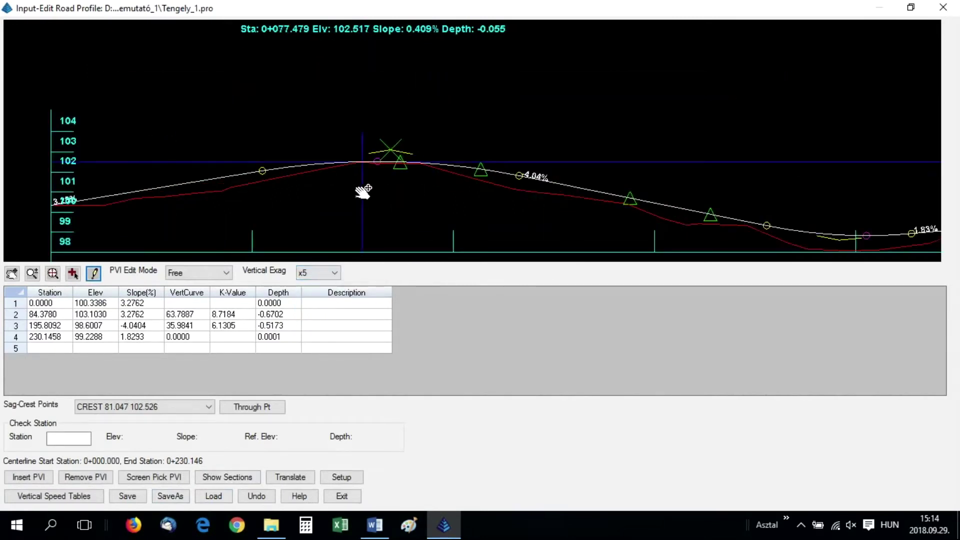
middle_drag(320, 160, 401, 155)
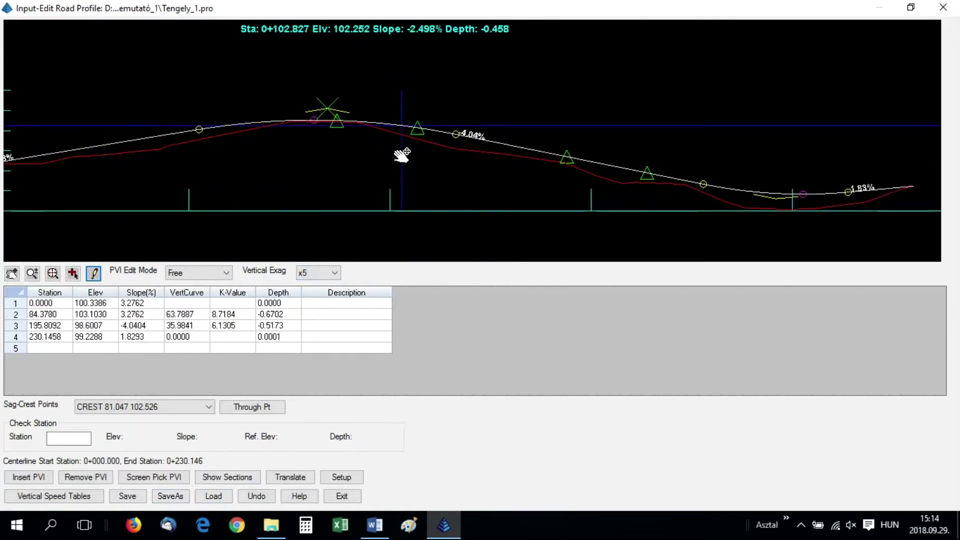
Step: Raise the crest PVI to about station 84.12, elevation 103.40, and lower the sag PVI to about station 196.73, elevation 98.24
click(93, 273)
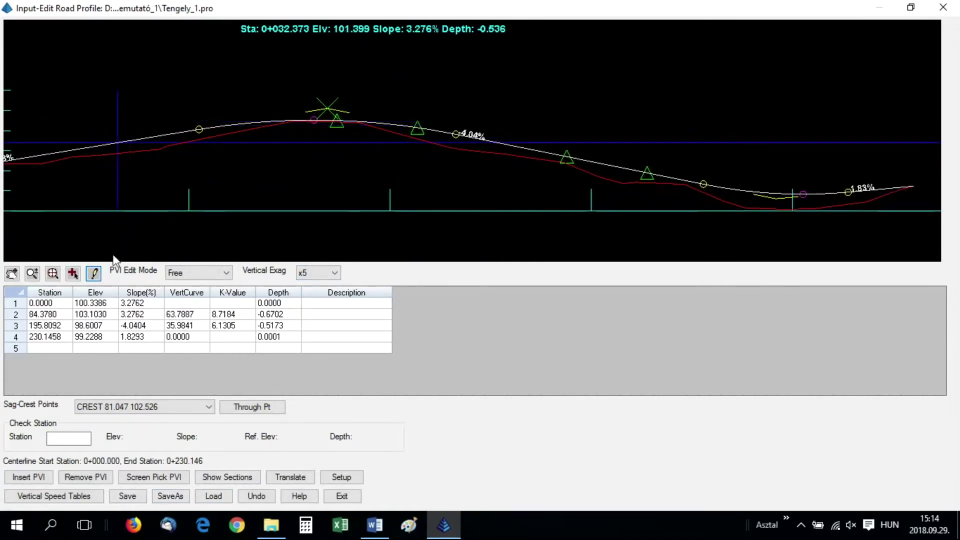
drag(330, 111, 333, 100)
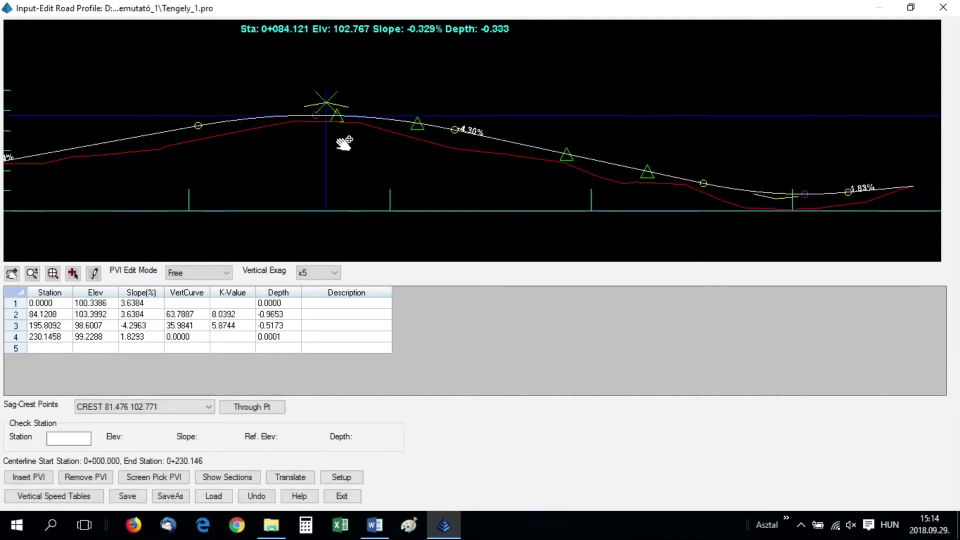
scroll(336, 150, down, 2)
scroll(647, 197, up, 2)
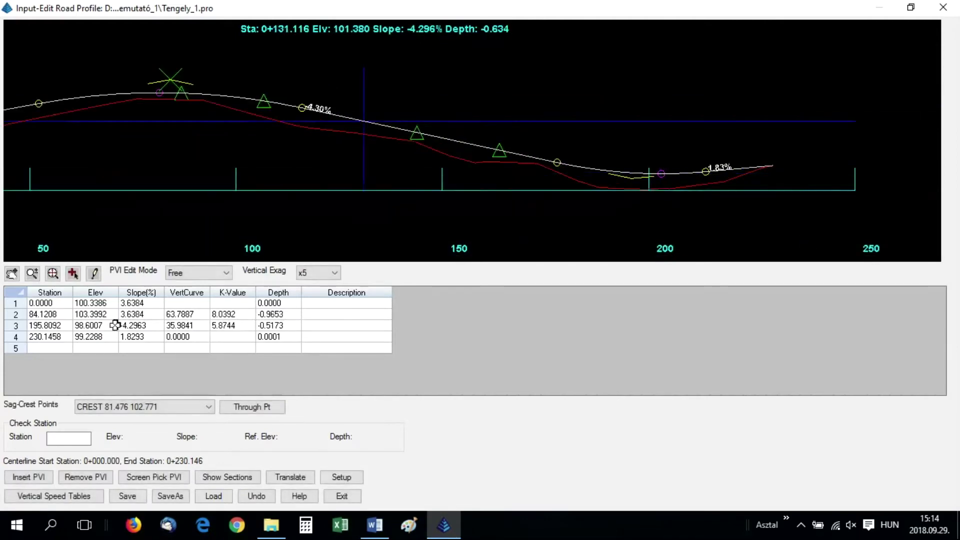
click(93, 273)
drag(635, 182, 638, 189)
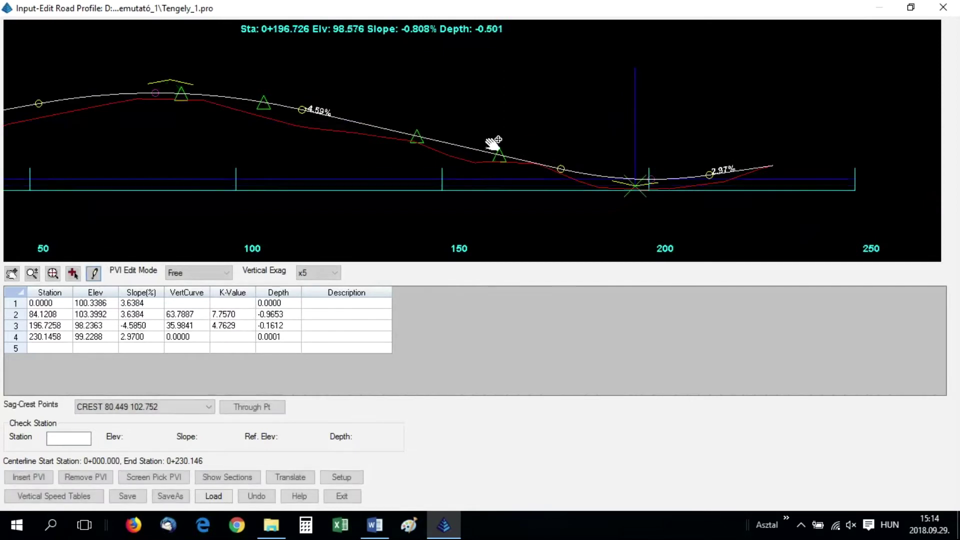
Step: Save the road profile and close the profile editor
scroll(492, 142, down, 2)
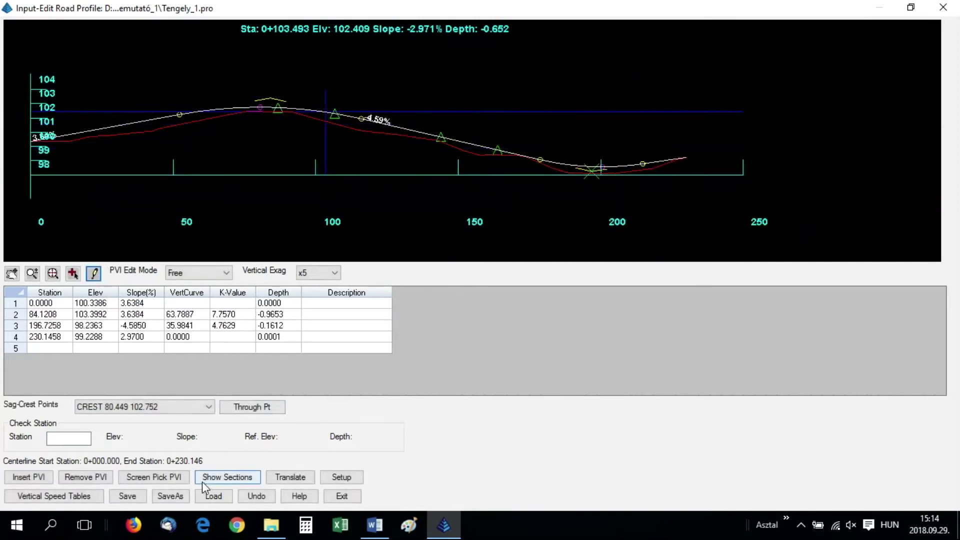
click(127, 496)
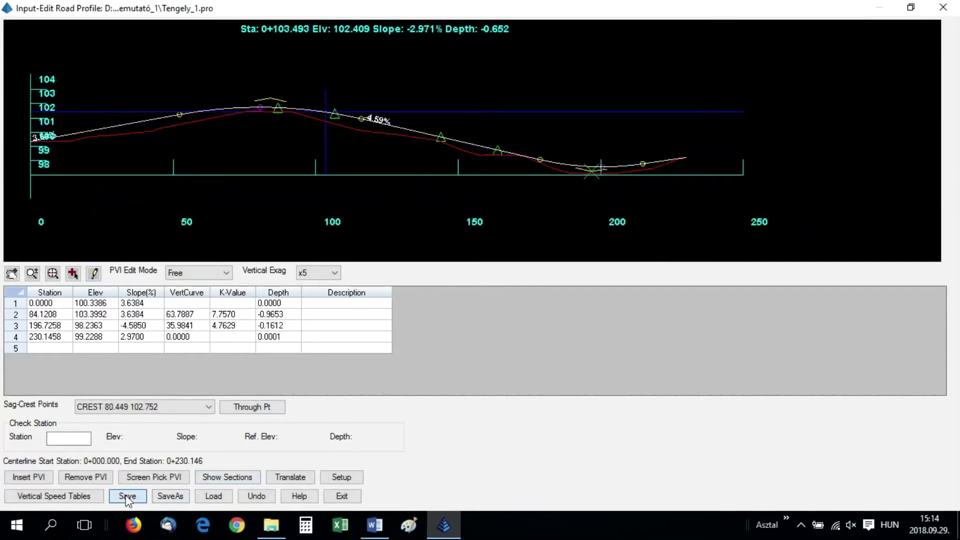
click(342, 496)
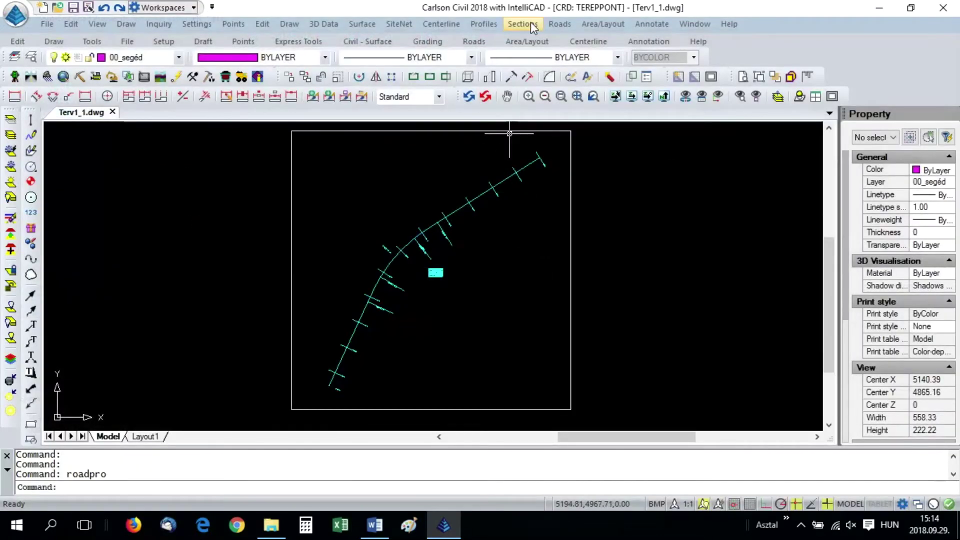
Step: Switch to Word, highlight the MKSZ item with its pavement layers for review, and return to Carlson Civil
click(374, 529)
drag(216, 311, 209, 386)
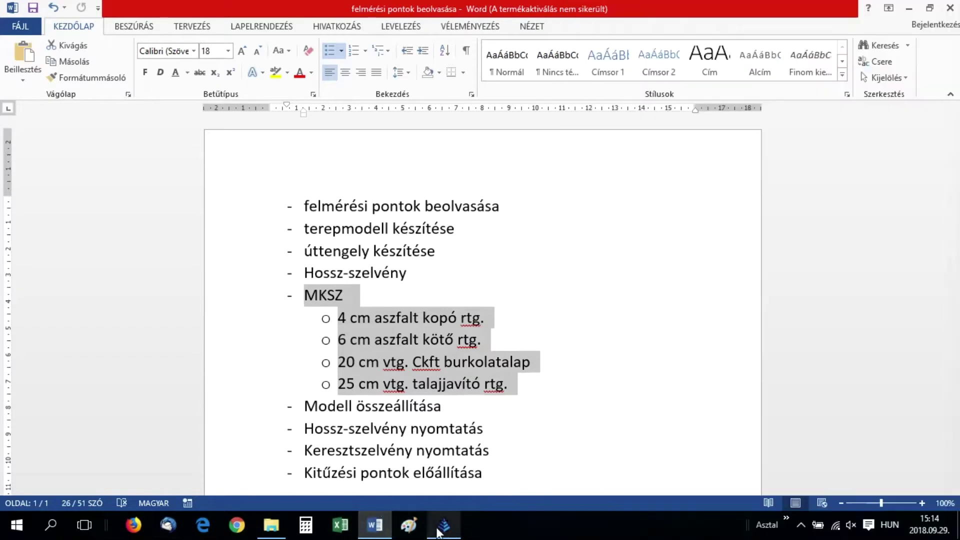
click(444, 526)
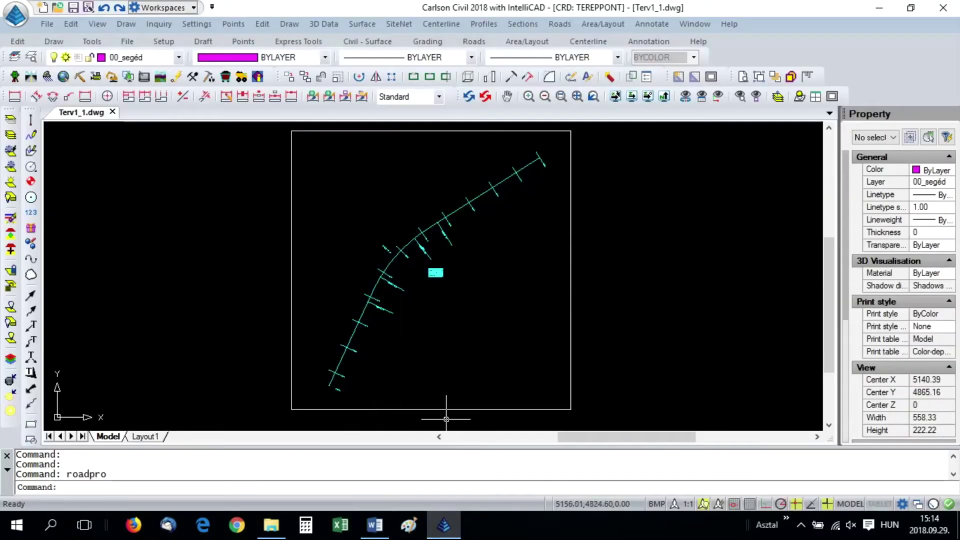
Step: Create a new road design template file named mksz_1
click(555, 24)
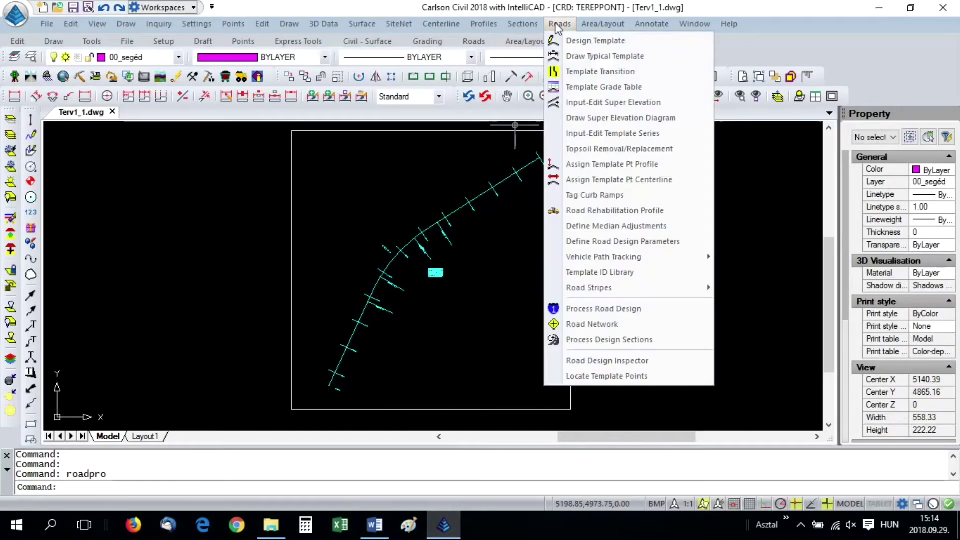
click(584, 41)
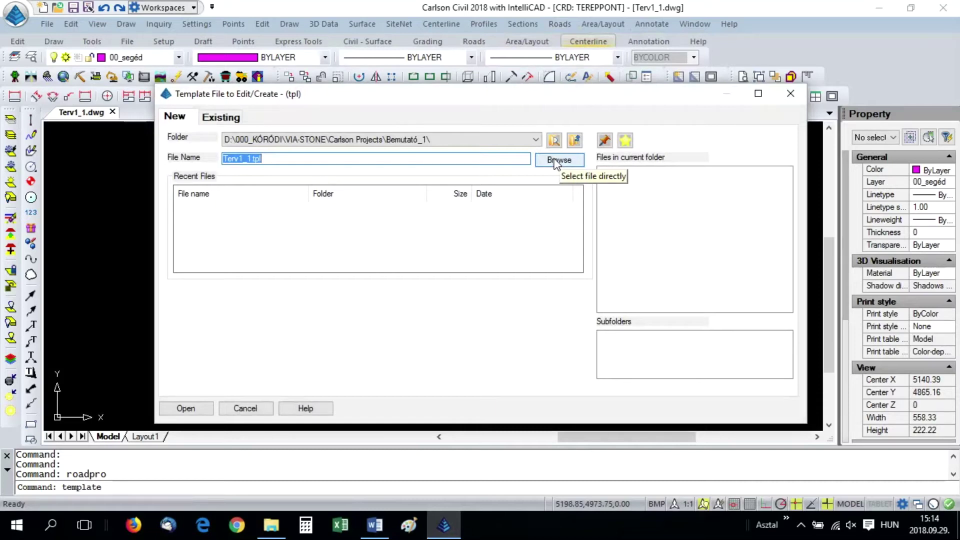
text(mksz_1)
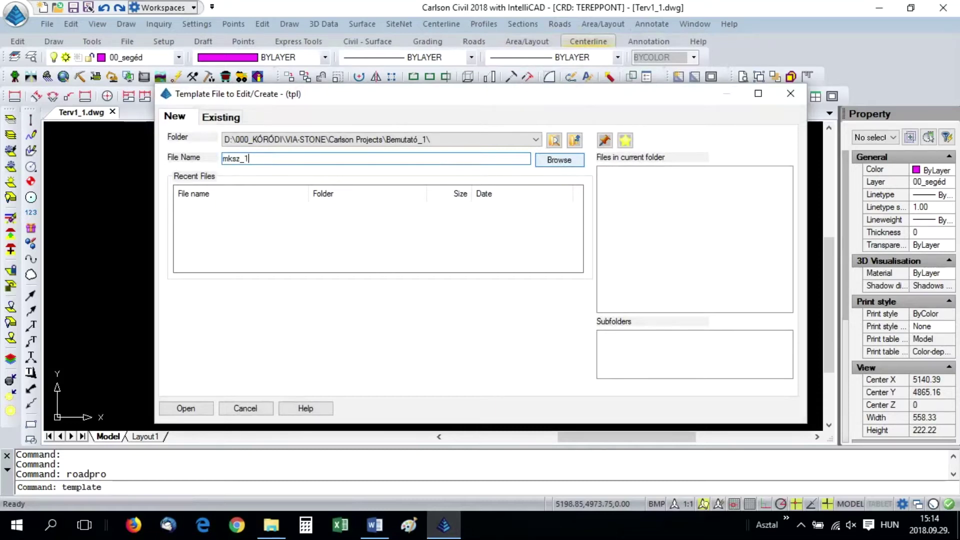
key(Return)
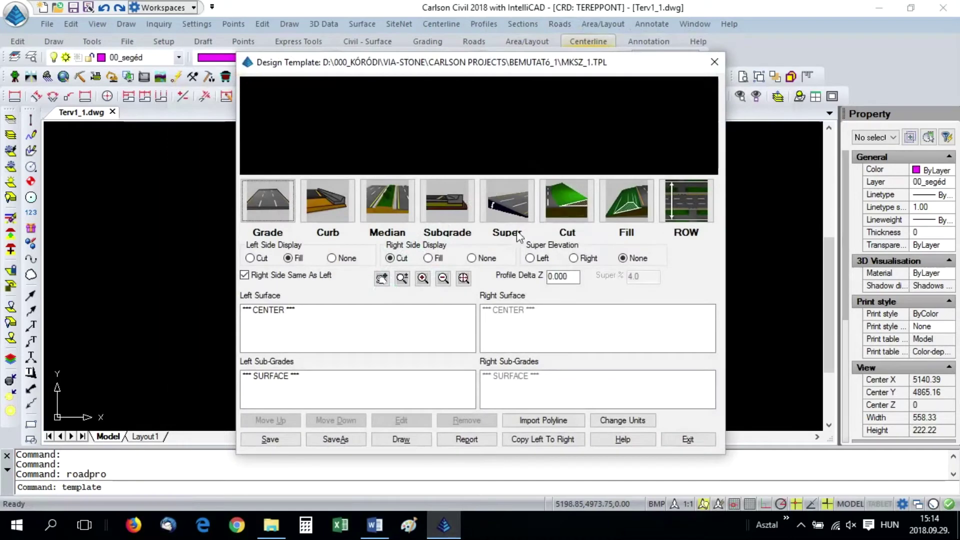
Step: Add a surface grade with a -2.5 percent slope, a horizontal distance of 3 and the ID BSZ
click(259, 214)
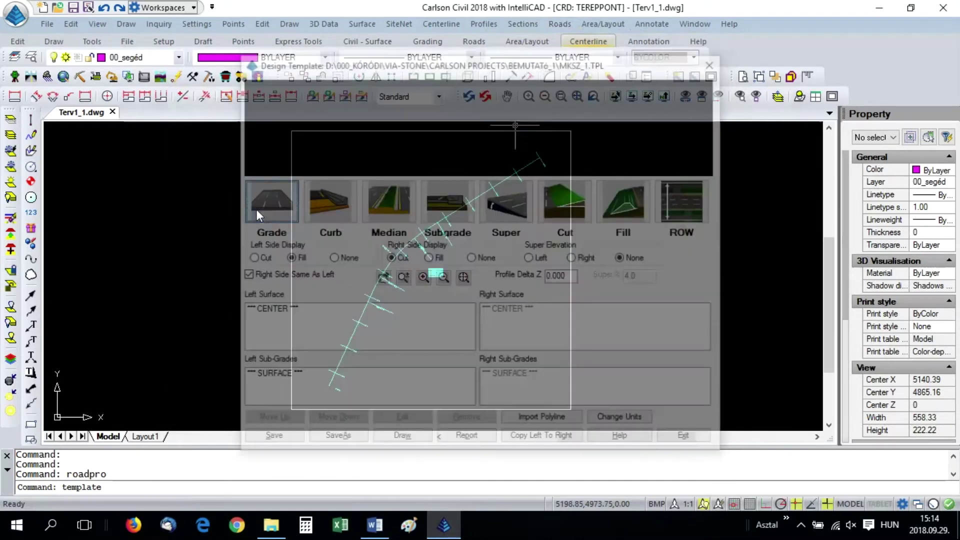
drag(502, 218, 449, 220)
text(-2.5)
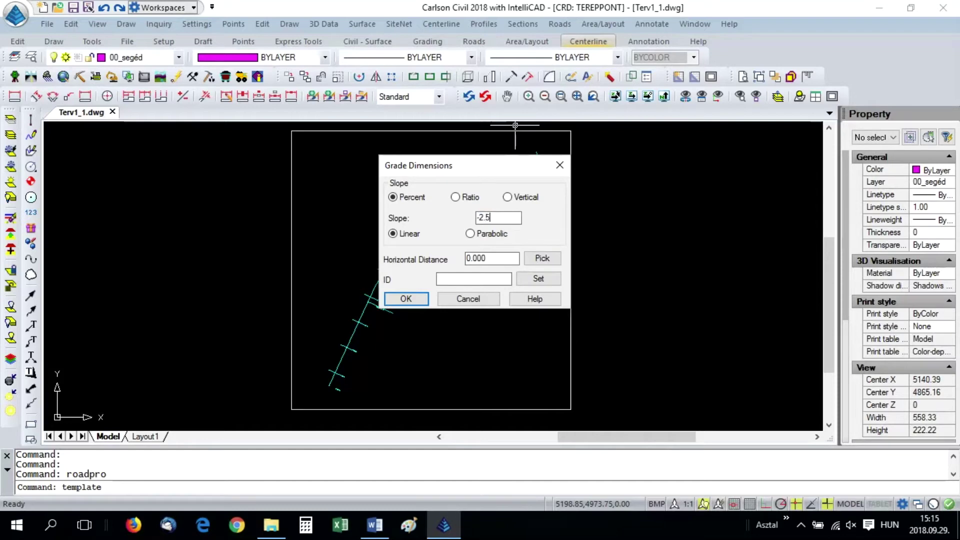
drag(491, 260, 443, 261)
text(3)
click(406, 298)
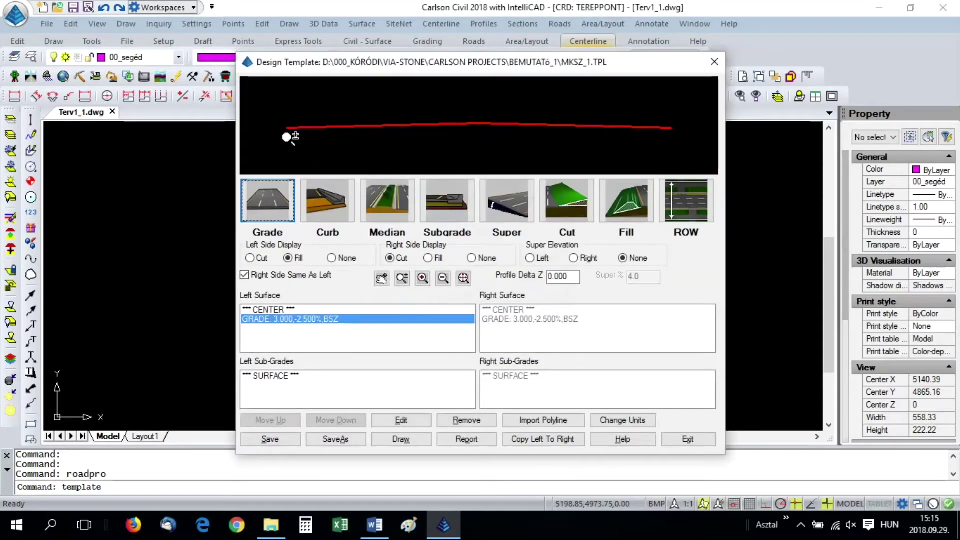
Step: Add a second surface grade with a -5 percent slope, a horizontal distance of 1.5 and the ID P
click(262, 193)
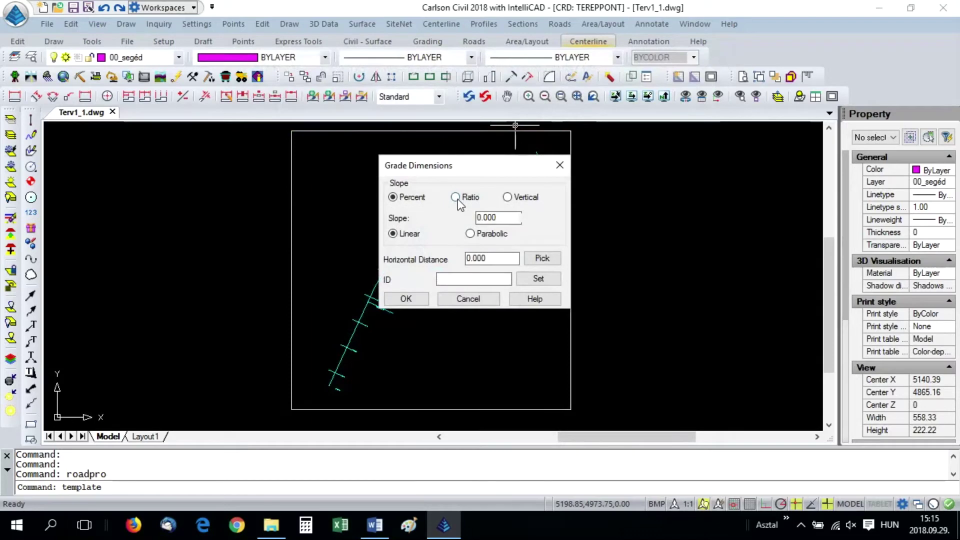
drag(500, 218, 429, 223)
key(BackSpace)
text(1.5)
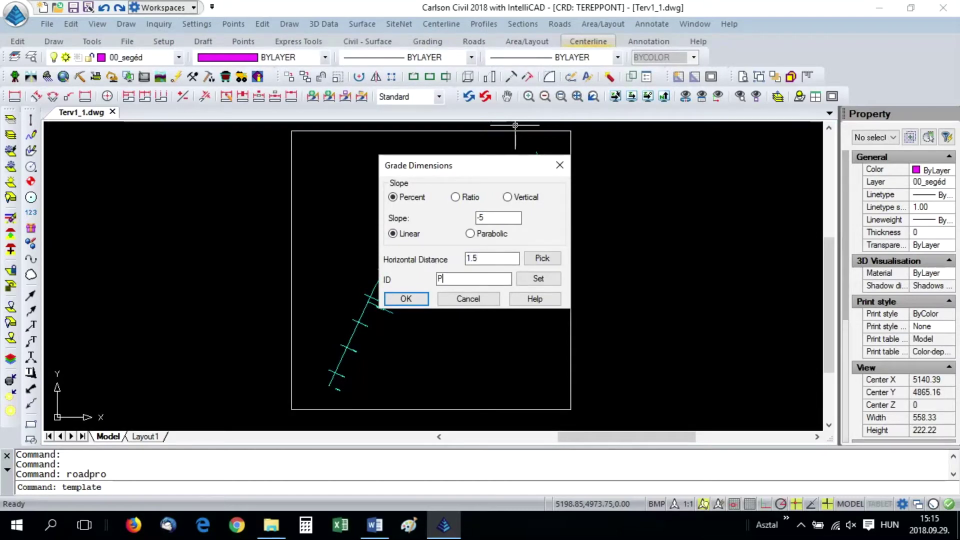
click(419, 300)
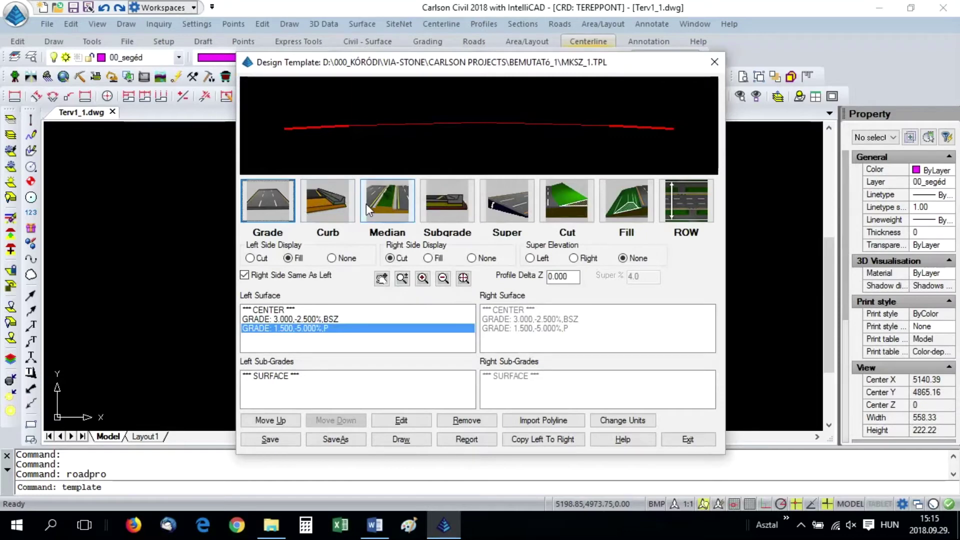
Step: Add a subgrade with vertical offset 0.004, distance BSZ and material "Aszfalt kopórtg."
click(460, 213)
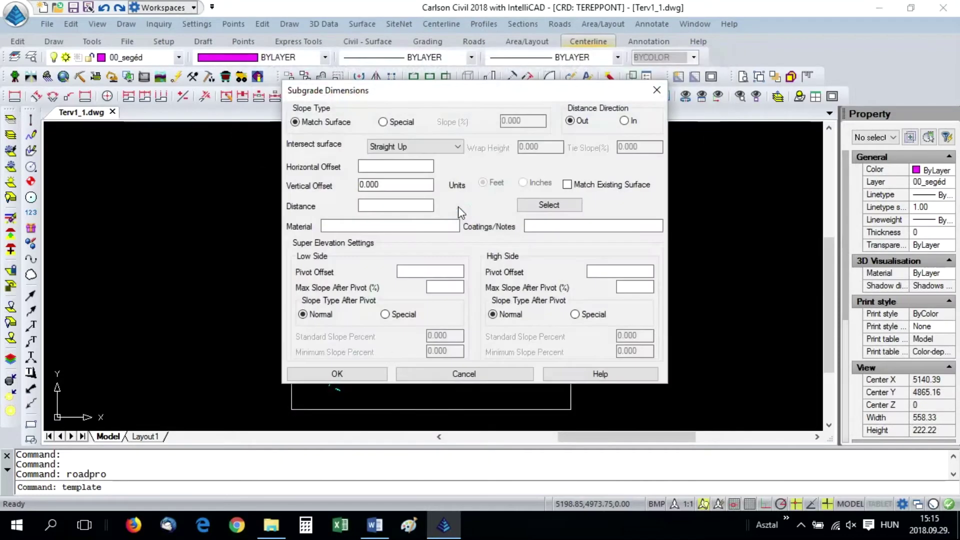
click(397, 184)
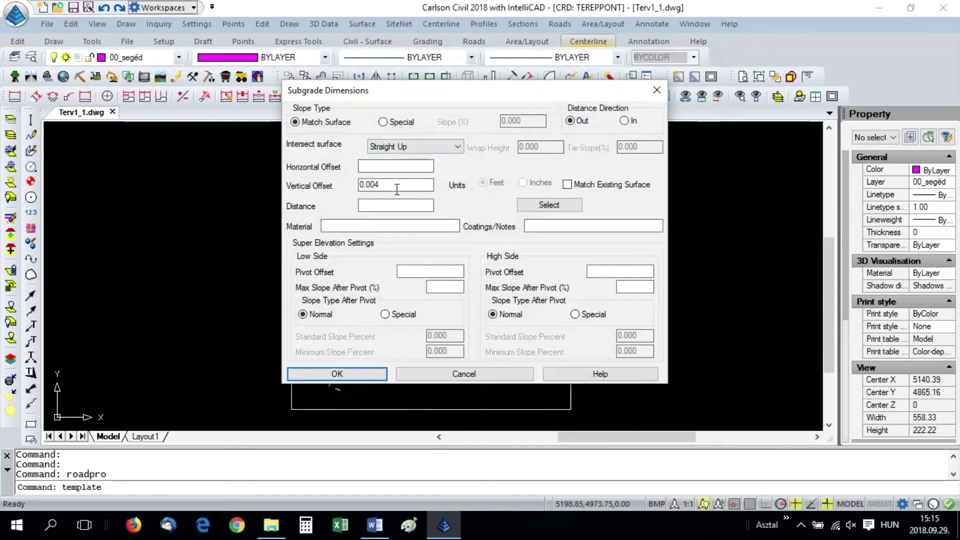
click(411, 206)
click(550, 205)
double_click(390, 202)
click(388, 226)
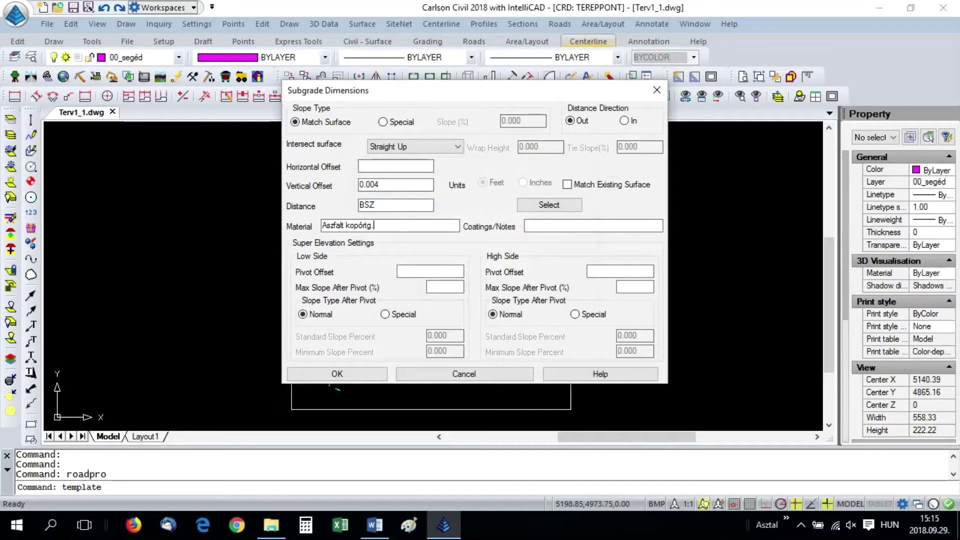
click(326, 373)
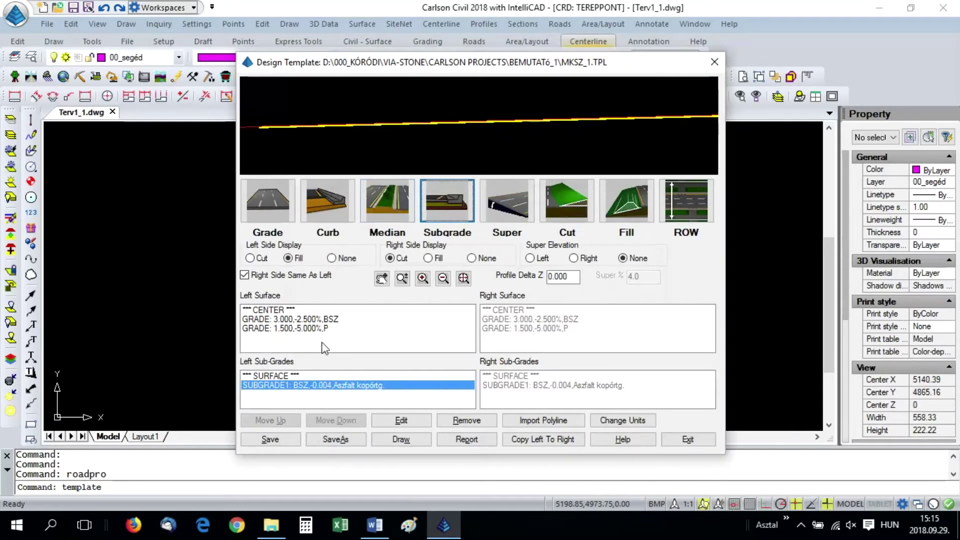
Step: Set the vertical offset of the Aszfalt kopórtg. subgrade to -0.04 and inspect it in the template preview
double_click(304, 389)
click(394, 186)
key(BackSpace)
key(BackSpace)
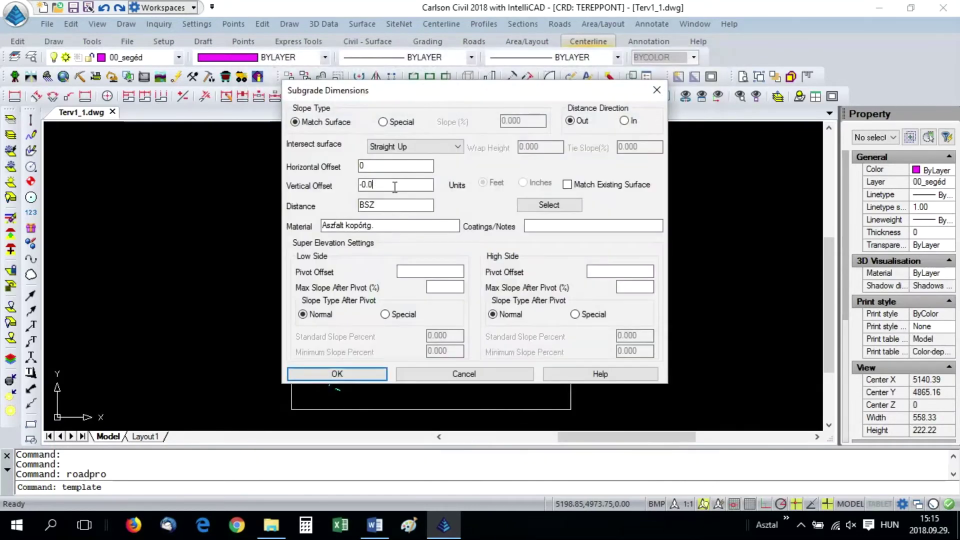
text(4)
click(334, 373)
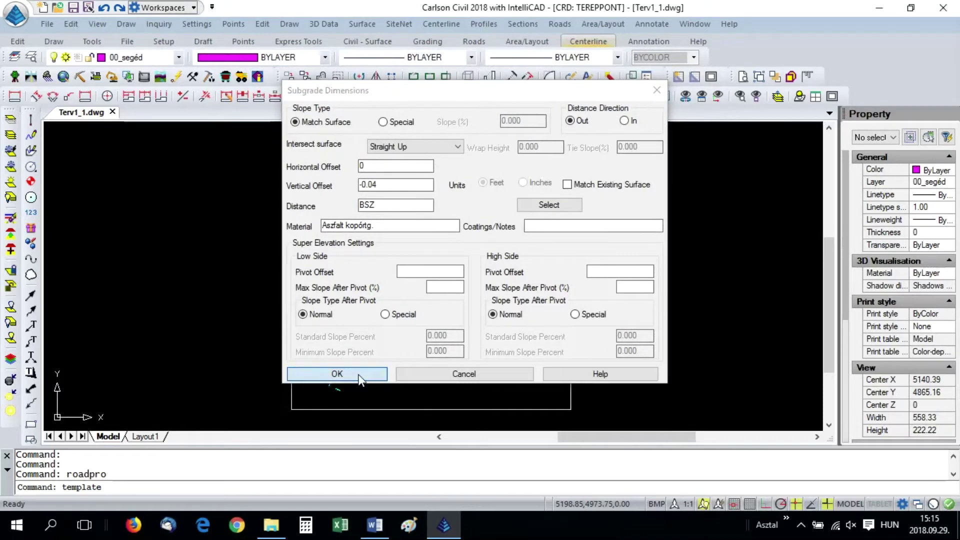
drag(466, 146, 499, 135)
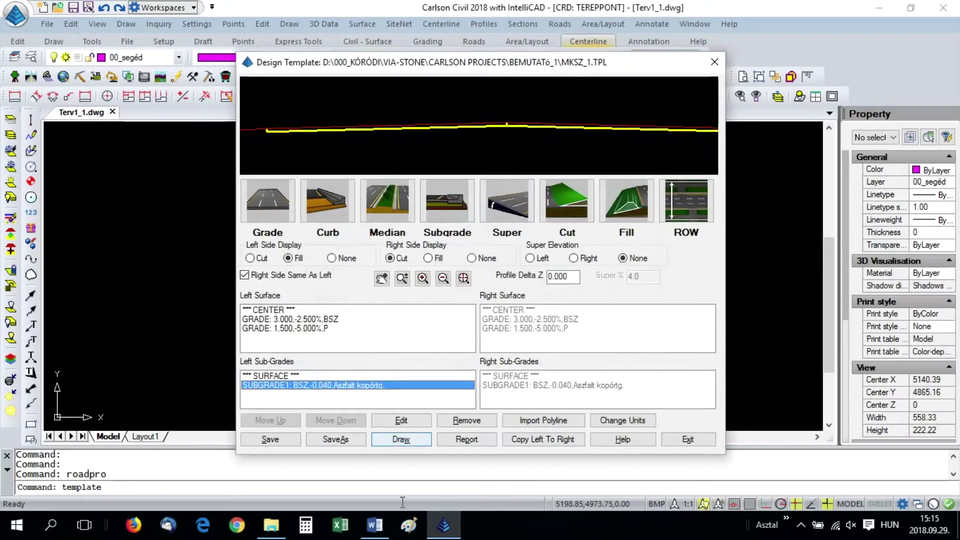
Step: Check the layer list in Word and start a second subgrade with Wrap Around intersection, wrap height 0.06 and vertical offset 0.1
click(375, 525)
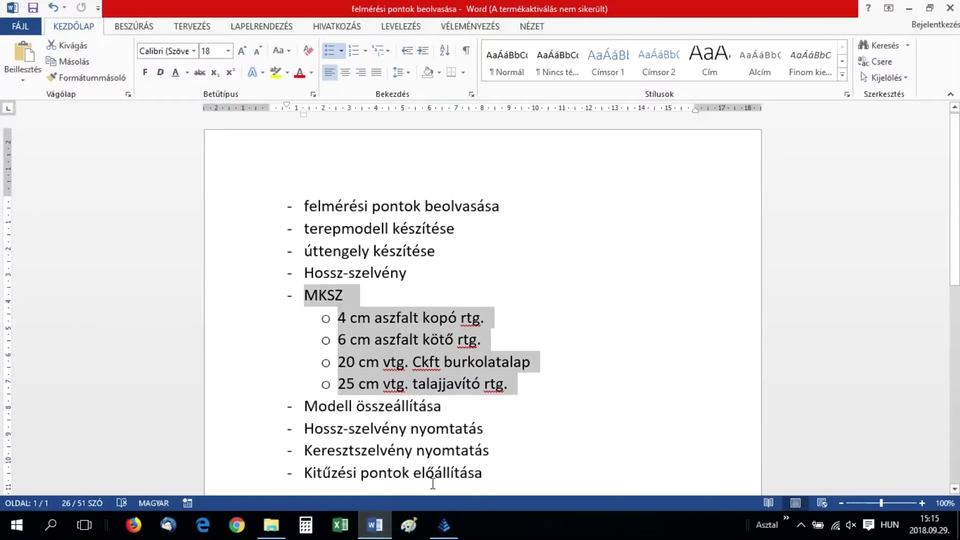
click(444, 525)
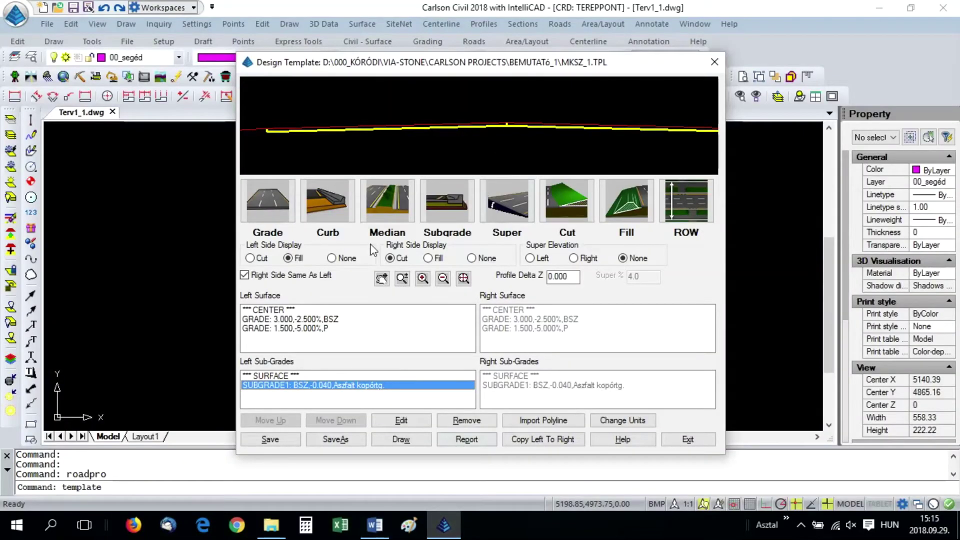
click(440, 147)
click(403, 166)
click(550, 145)
key(BackSpace)
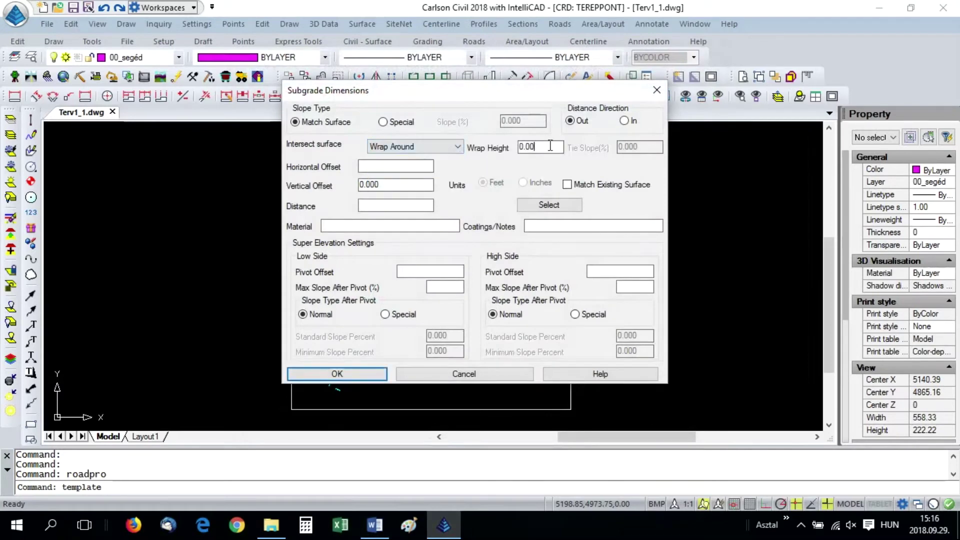
text(6)
click(393, 186)
text(1)
Step: Give the second subgrade the distance BSZ+.06 and material "Aszfalt kötőréteg", and add it to the template
click(396, 205)
click(547, 202)
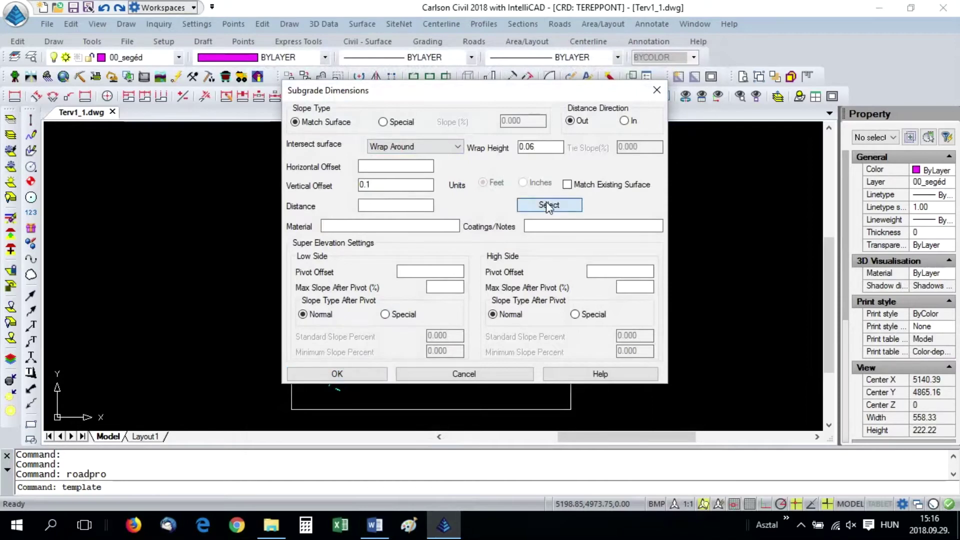
double_click(396, 209)
text(3)
text(.)
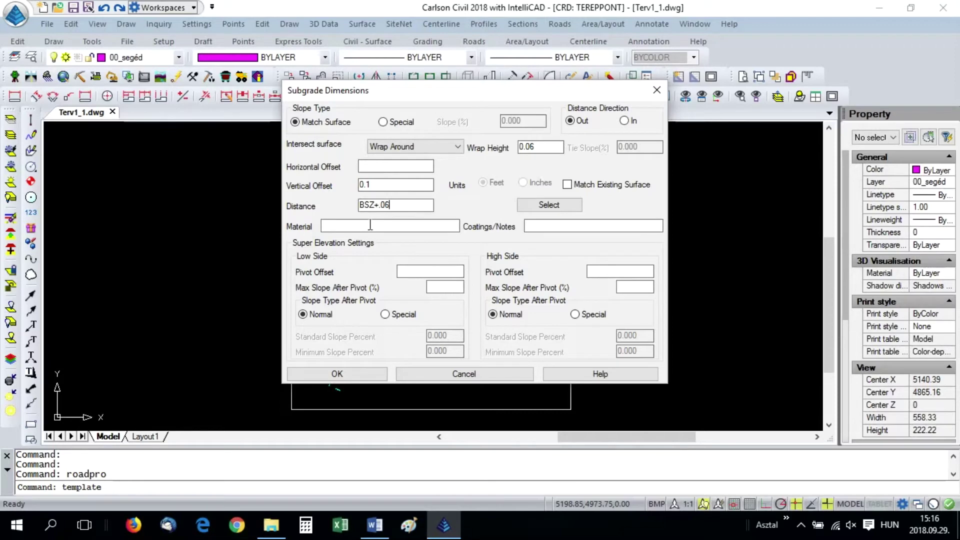
text(Aszfalt kötőréteg)
click(327, 376)
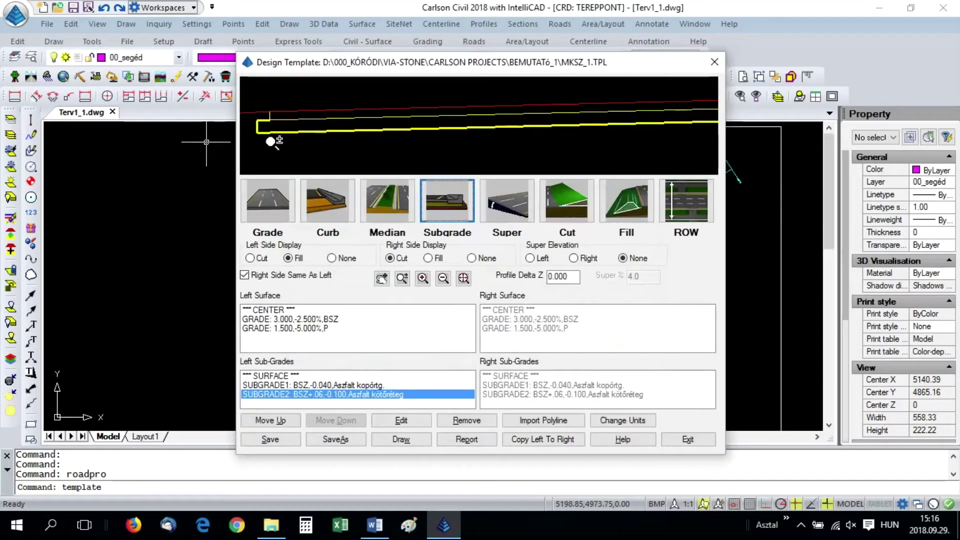
middle_drag(278, 141, 482, 128)
Step: Start a third subgrade with Wrap Around intersection, wrap height 0.2 and vertical offset 0.3
click(452, 209)
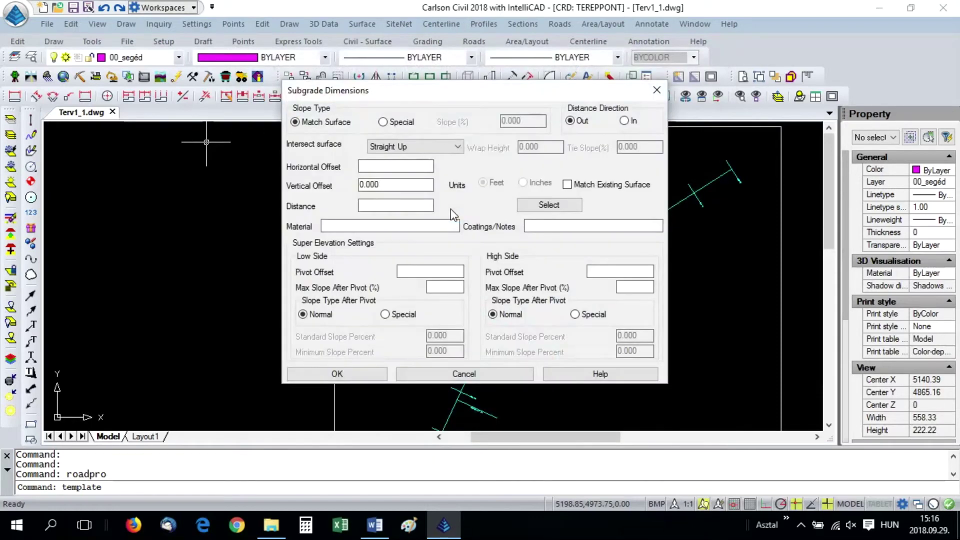
click(415, 147)
click(400, 166)
click(546, 148)
key(BackSpace)
key(BackSpace)
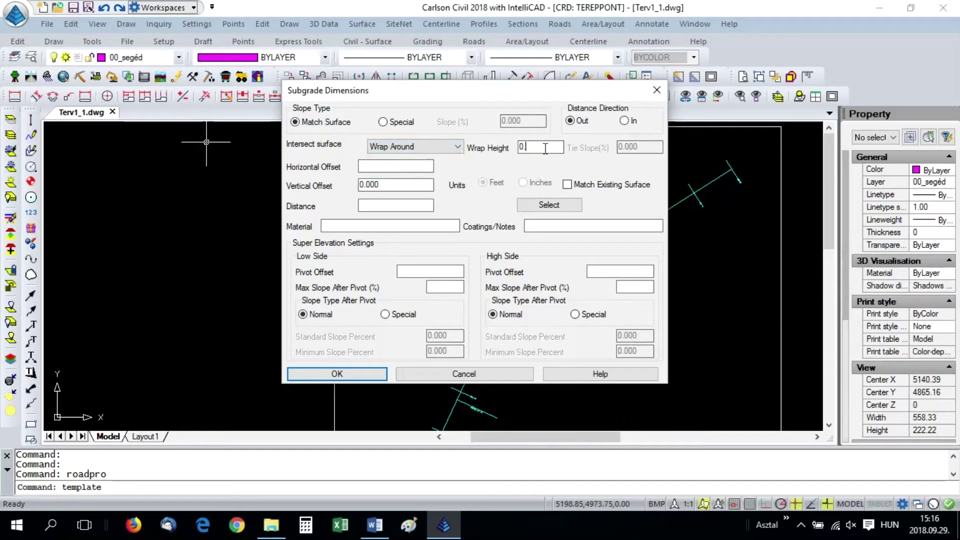
text(2)
click(382, 185)
key(BackSpace)
key(BackSpace)
text(3)
Step: Give the third subgrade the distance BSZ+.26 and material "Ckt burkolatalap", and add it to the template
click(376, 205)
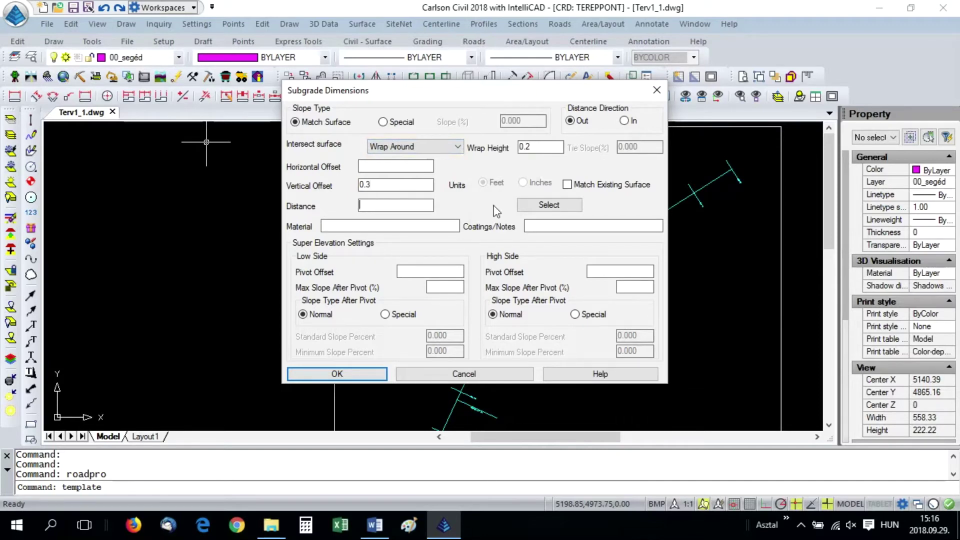
click(533, 204)
click(395, 203)
double_click(395, 204)
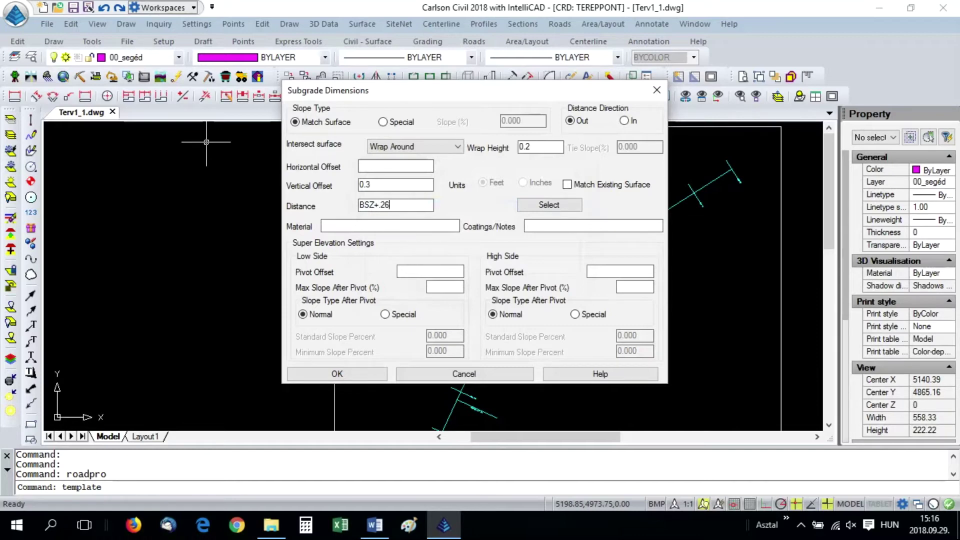
click(374, 226)
text(Ckt burkolA)
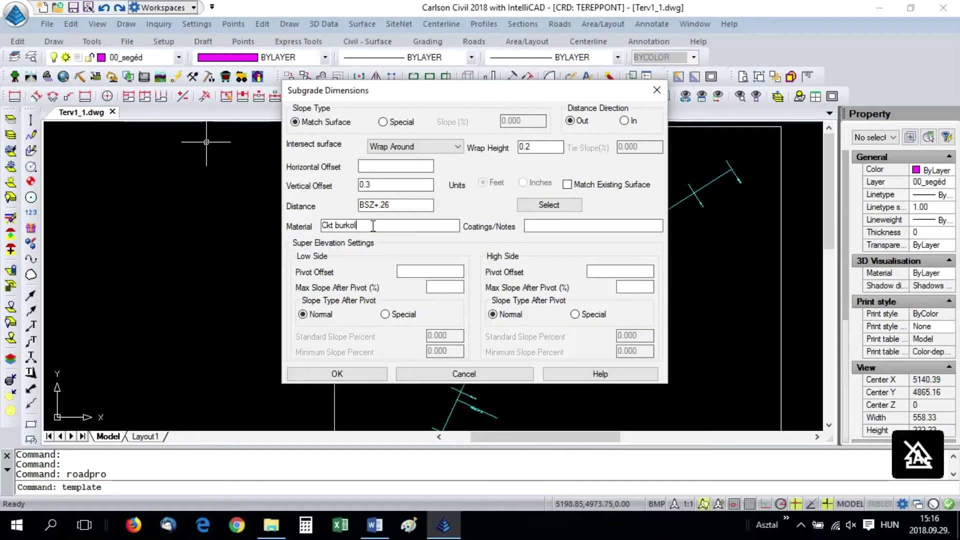
text(atalap)
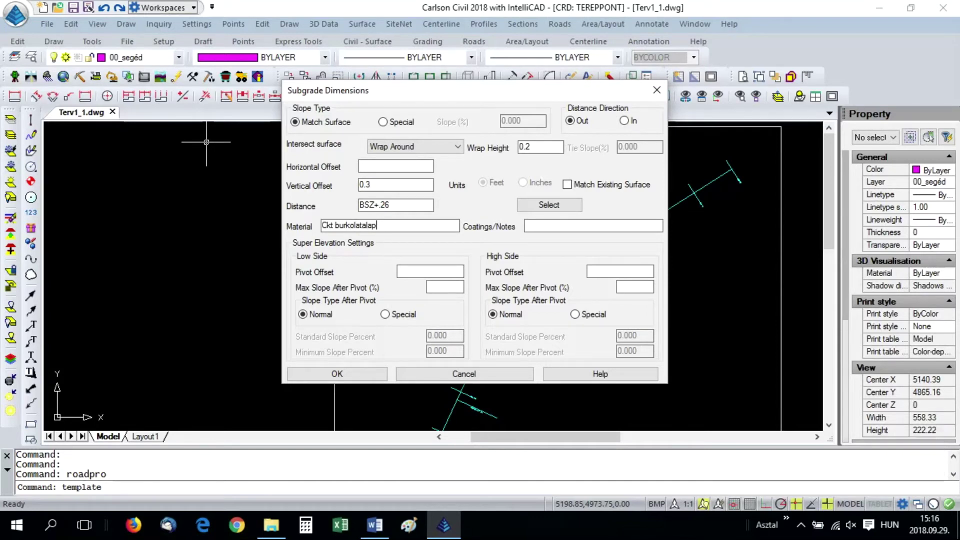
click(331, 375)
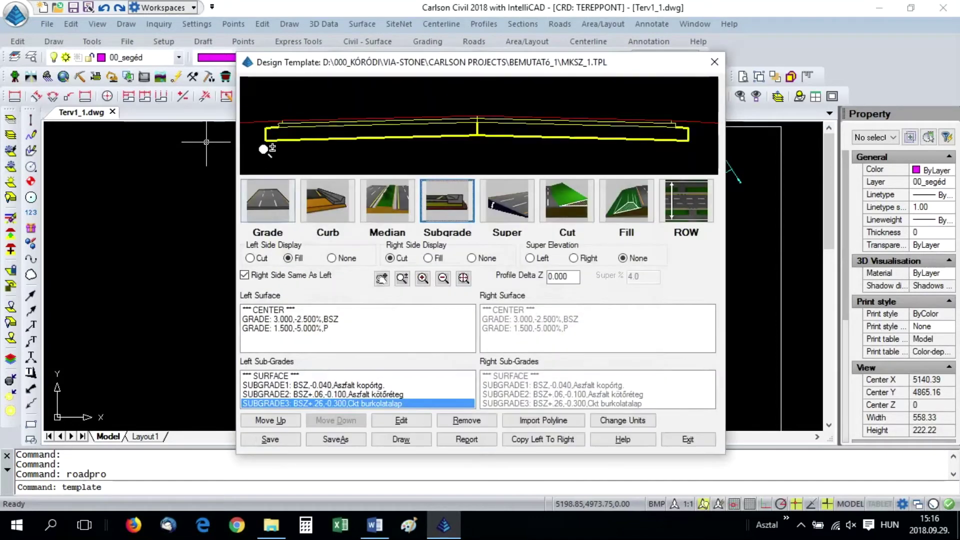
Step: Start a fourth subgrade with Wrap Around intersection, wrap height 0.25 and vertical offset 0.51
scroll(277, 140, up, 2)
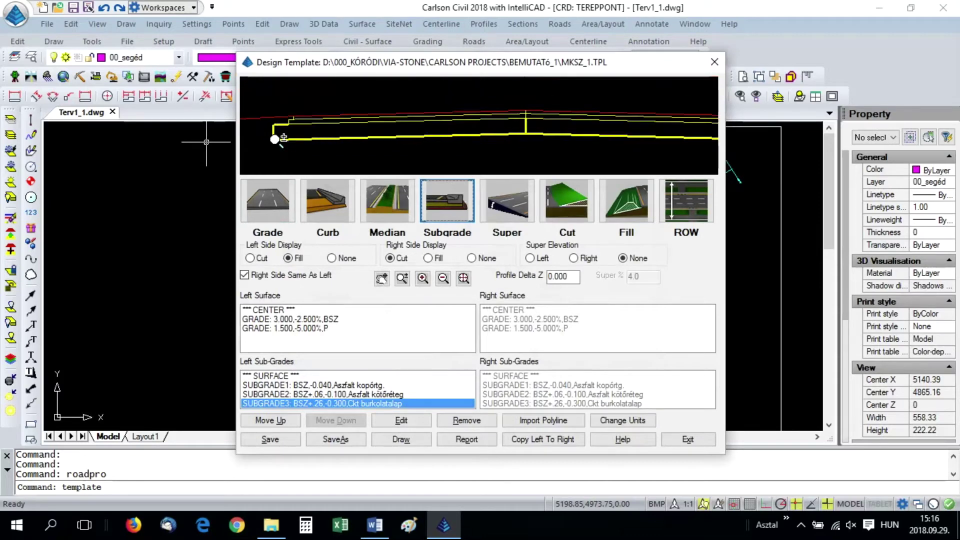
click(441, 202)
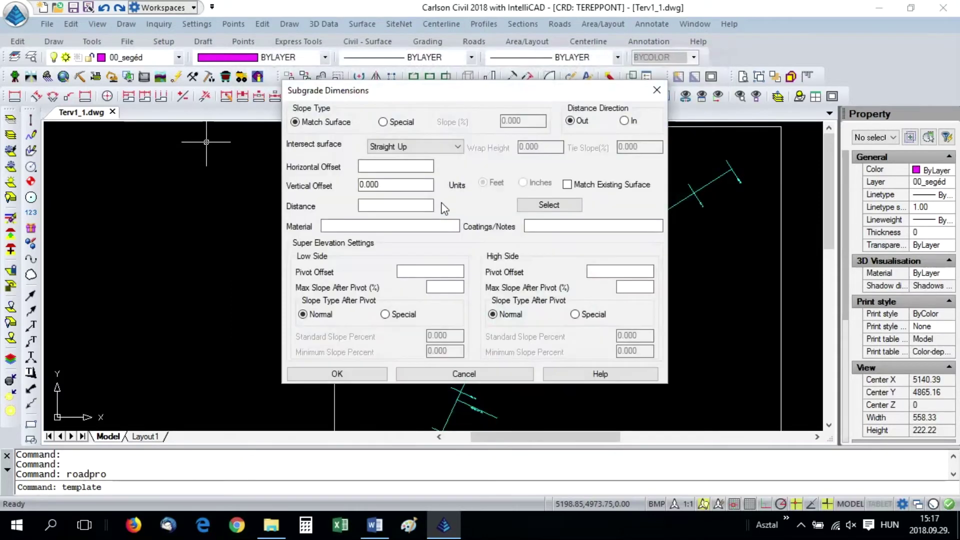
click(415, 146)
click(400, 156)
key(Down)
click(547, 146)
text(0.)
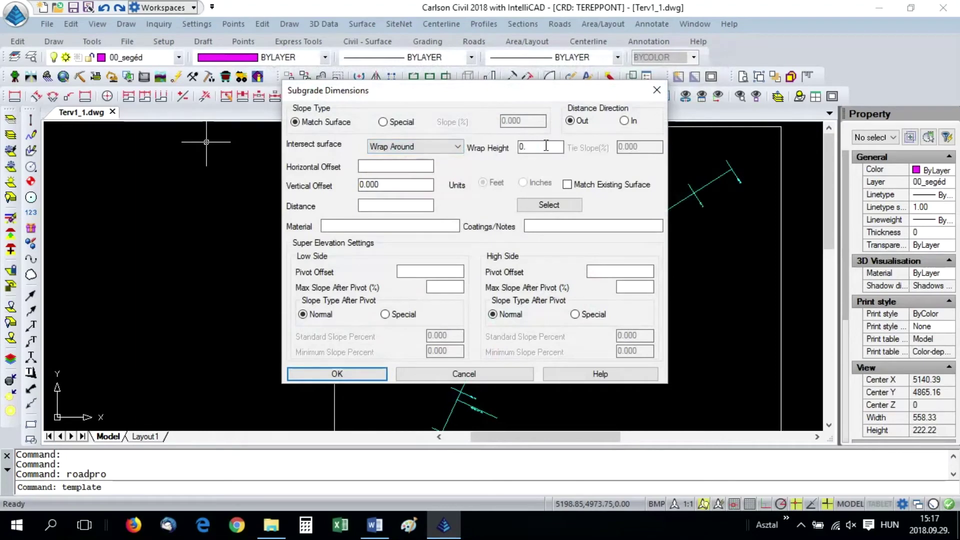
text(25)
click(390, 186)
key(BackSpace)
text(51)
Step: Give the fourth subgrade the distance BSZ+.51 and material "Talajjavító rtg", and add it to the template
click(399, 210)
click(549, 205)
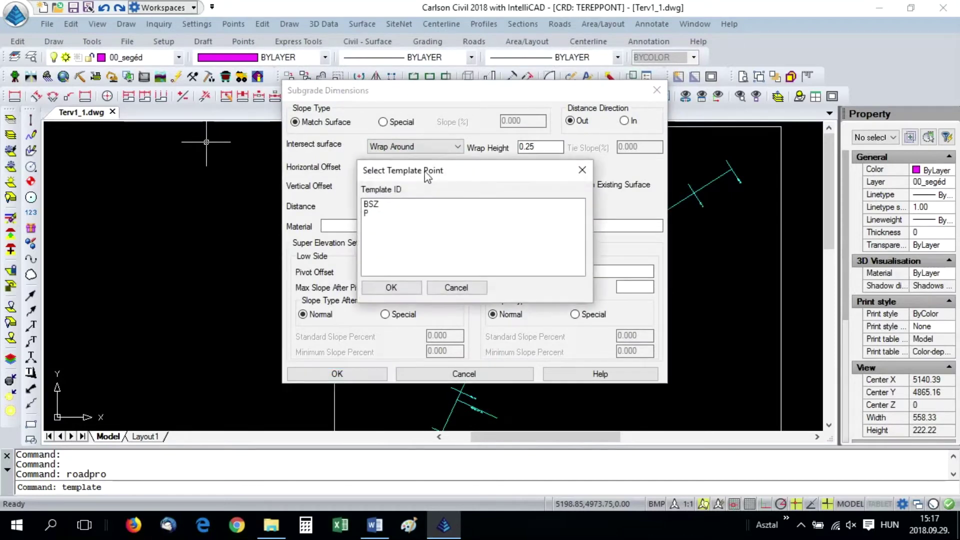
double_click(397, 204)
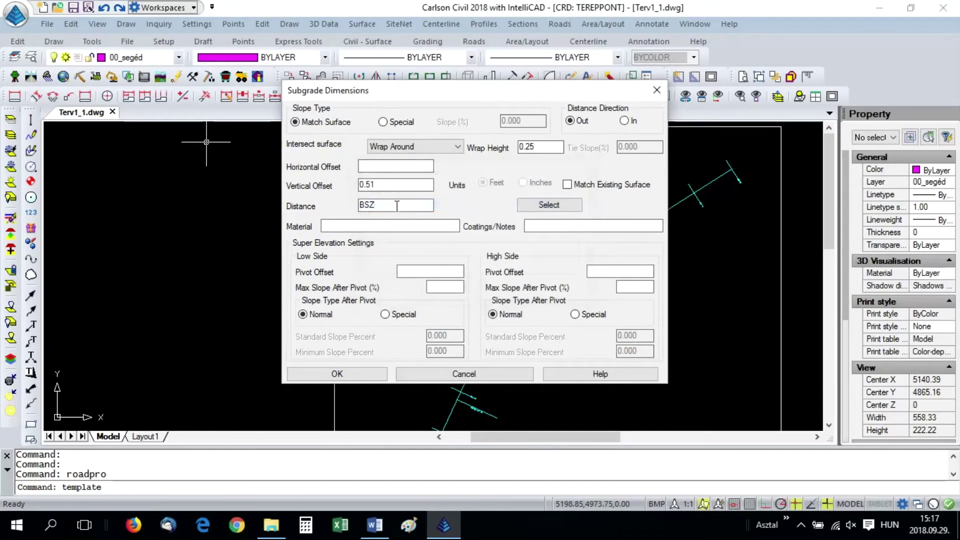
text(+)
click(382, 224)
text(Talajjavító rtg)
click(340, 379)
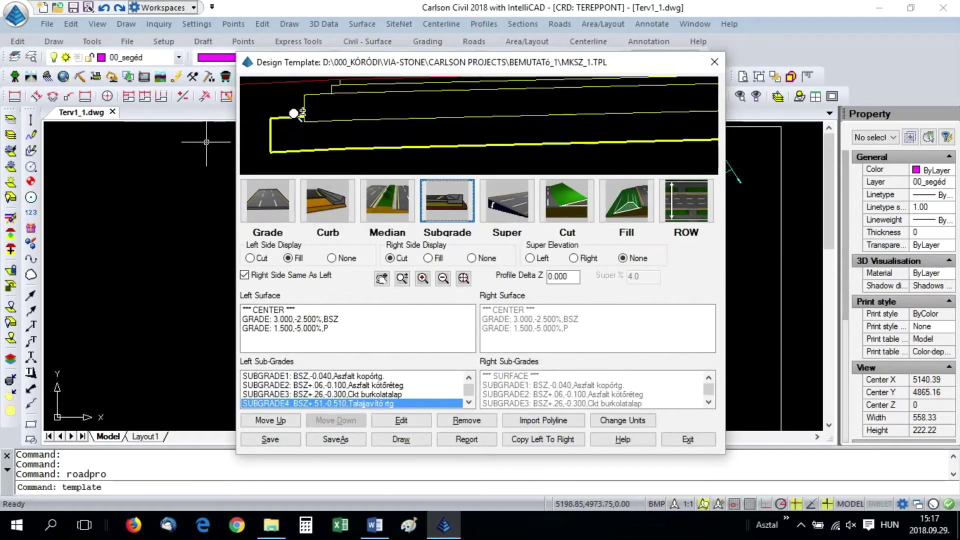
Step: Edit the fourth subgrade and set its vertical offset to -0.55
double_click(337, 403)
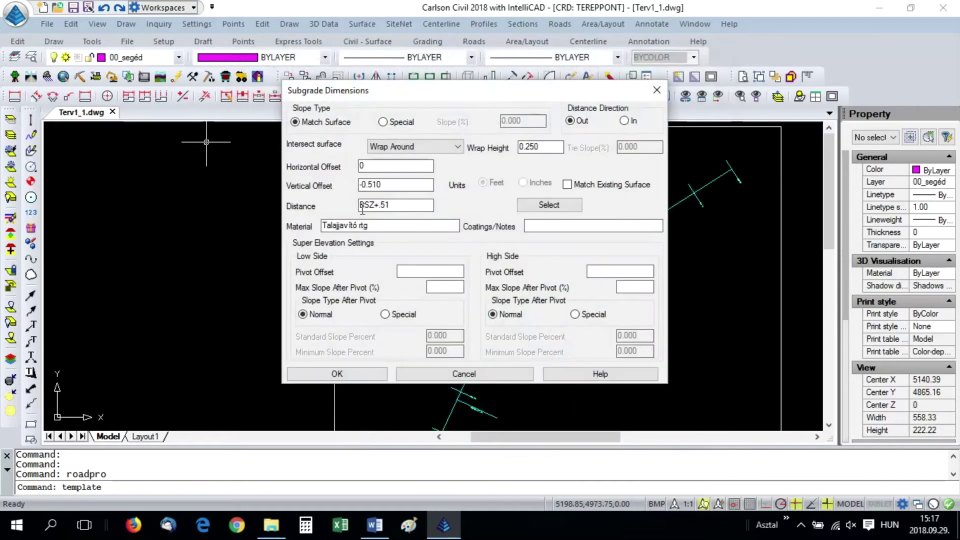
click(394, 186)
key(BackSpace)
key(BackSpace)
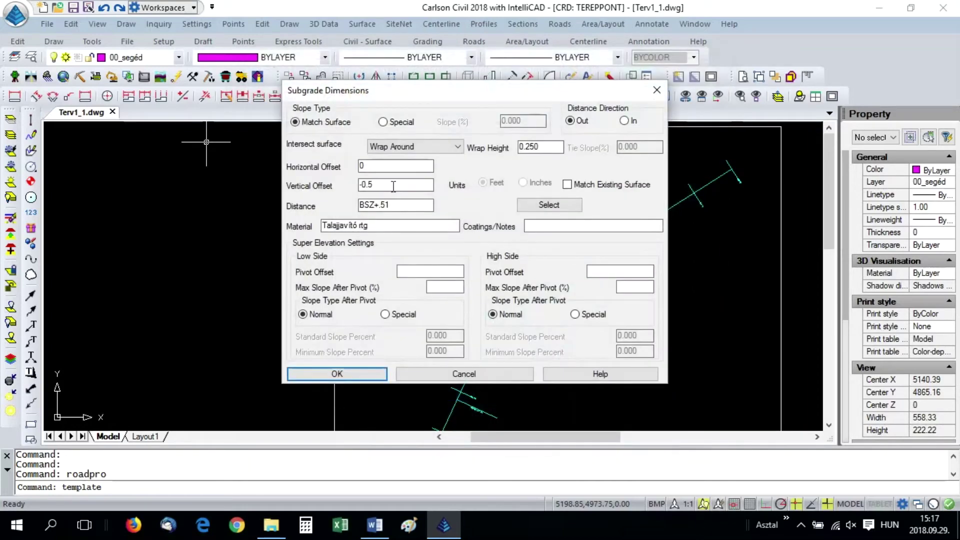
click(342, 376)
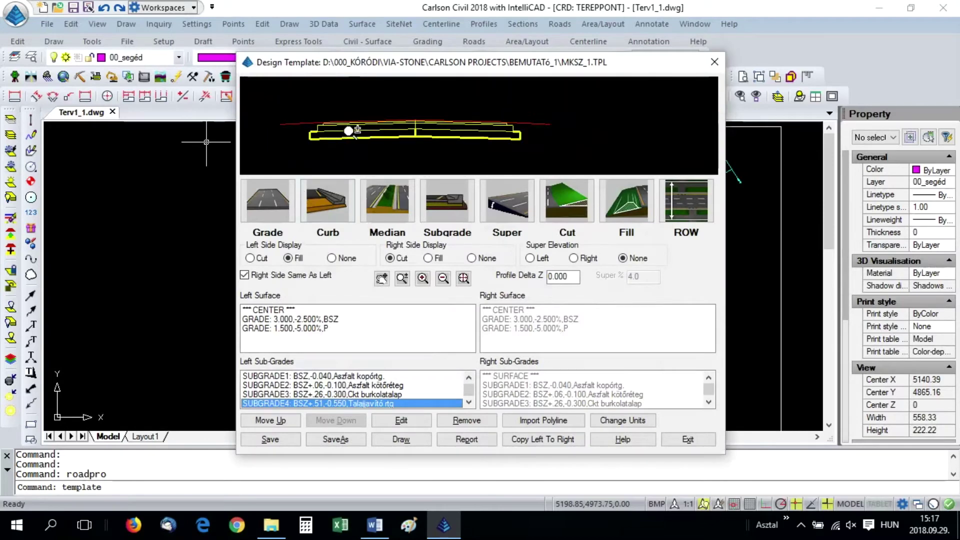
Step: Define the template's cut grades with a slope ratio of 1.5 and a depth of 10 on both sides
click(560, 205)
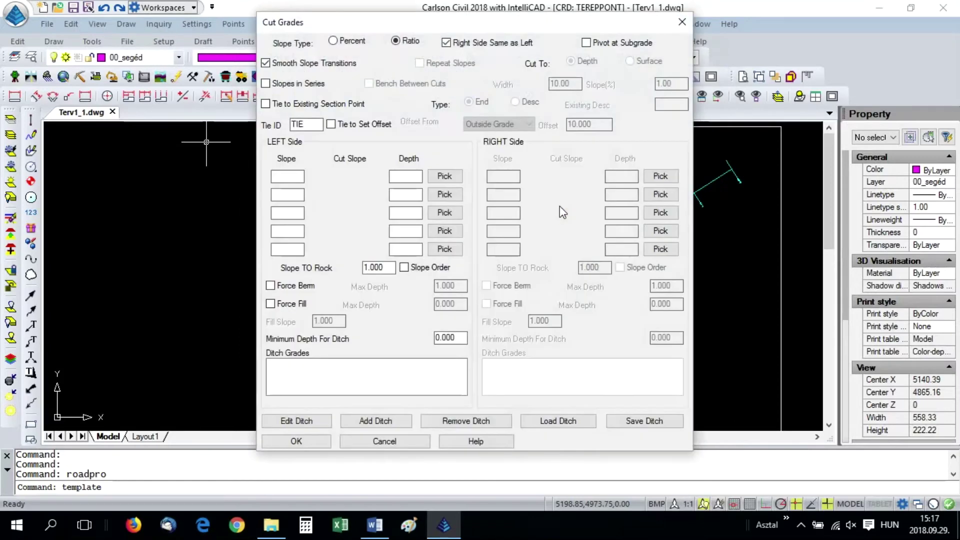
click(289, 179)
text(1.5)
click(407, 175)
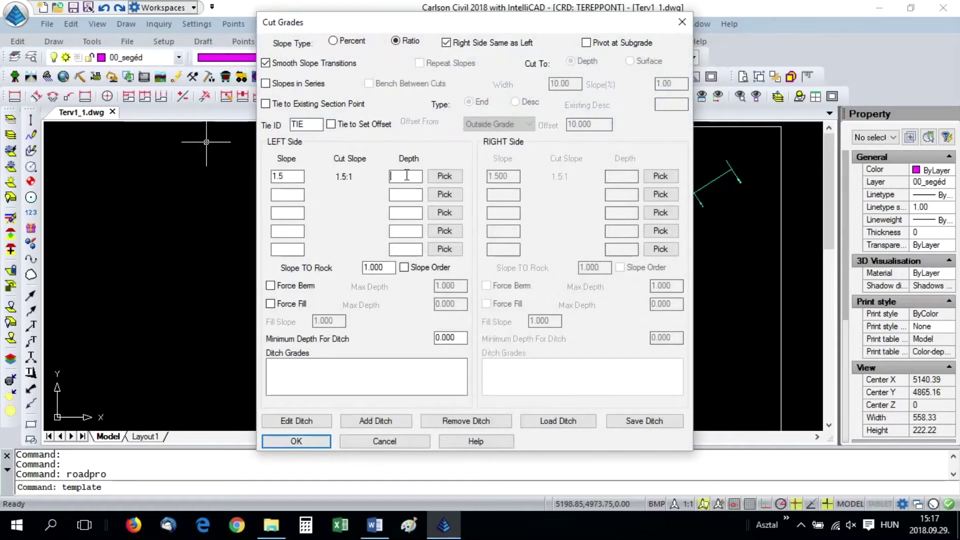
text(10)
click(290, 440)
Step: Define the template's fill grades with a slope ratio of 1.5 and a depth for the first slope
click(631, 191)
click(290, 167)
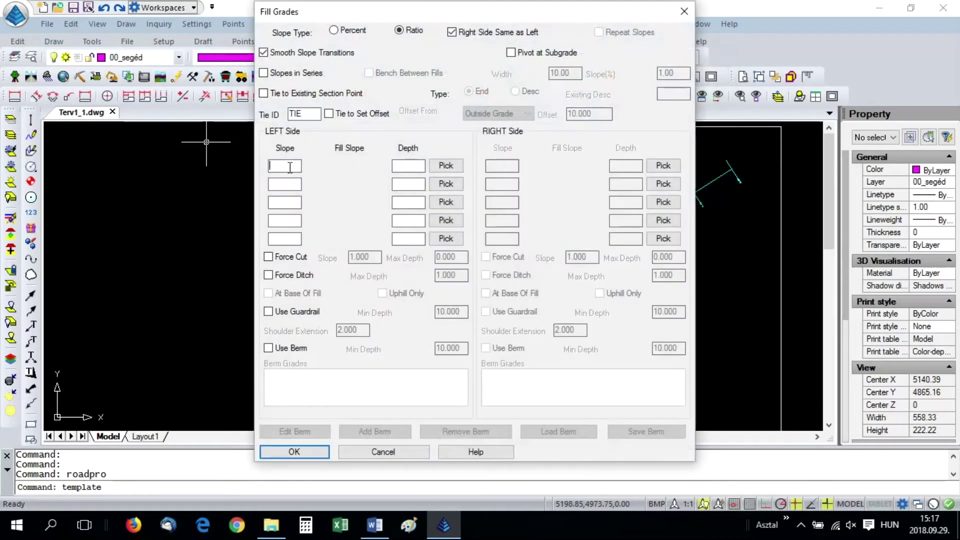
text(1.5)
click(397, 166)
click(295, 453)
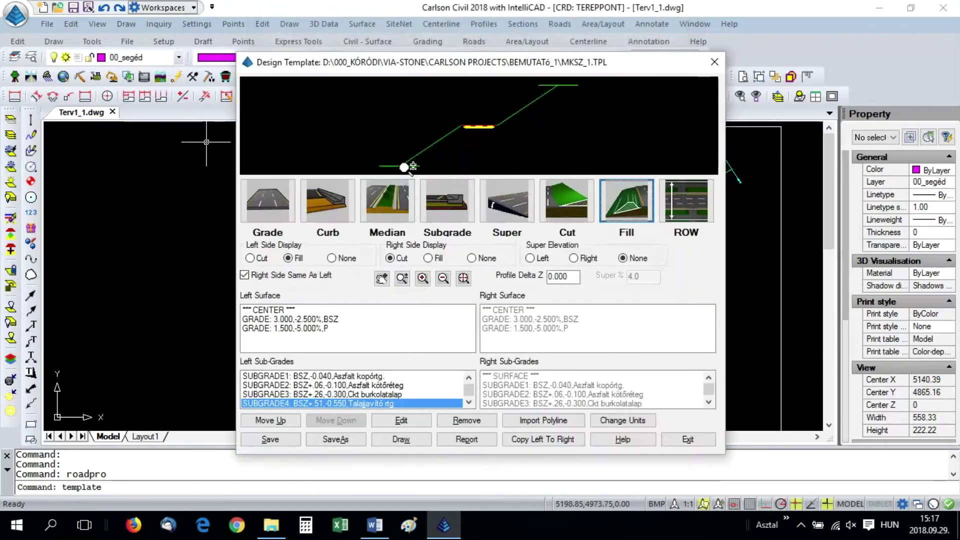
Step: In the superelevation settings, assign BSZ as the high-side and low-side pivot points for the super-to-normal transition
click(495, 209)
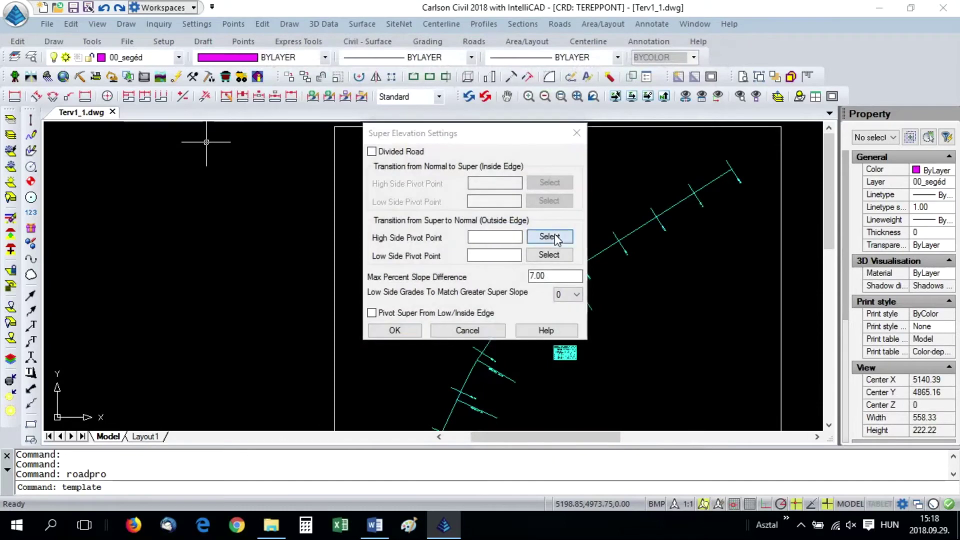
click(555, 237)
click(418, 210)
click(390, 285)
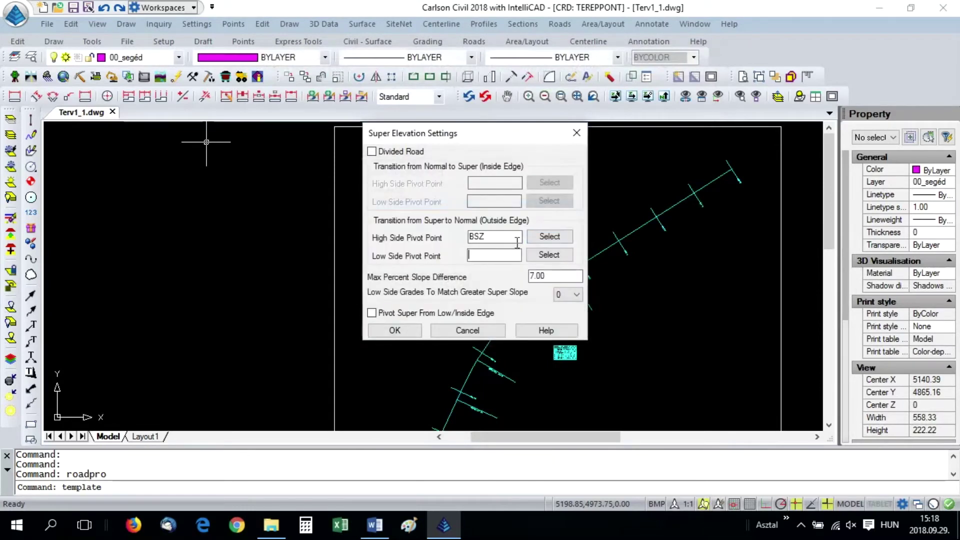
click(550, 237)
double_click(389, 210)
Step: Set the maximum percent slope difference to 5, then save the template and close the template designer
drag(547, 277, 525, 277)
text(5)
click(394, 331)
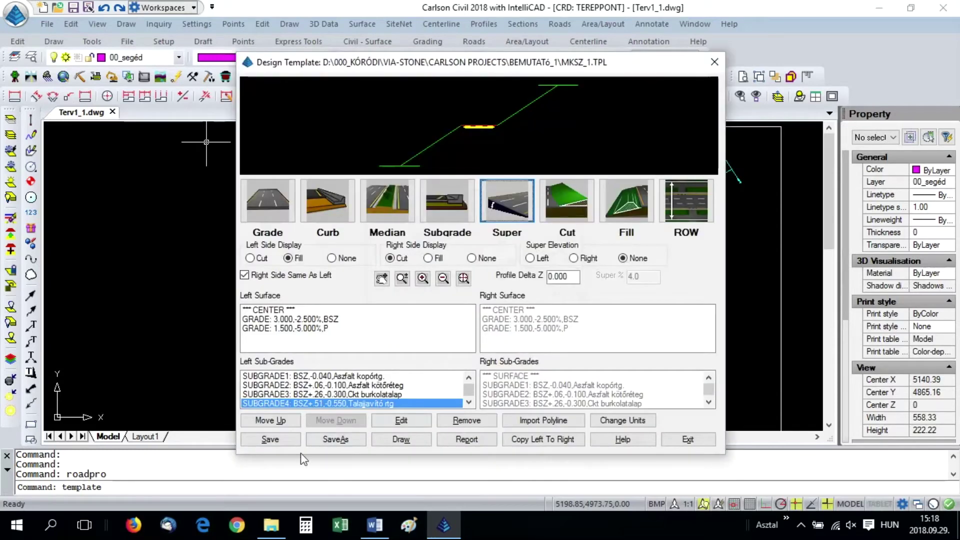
click(270, 441)
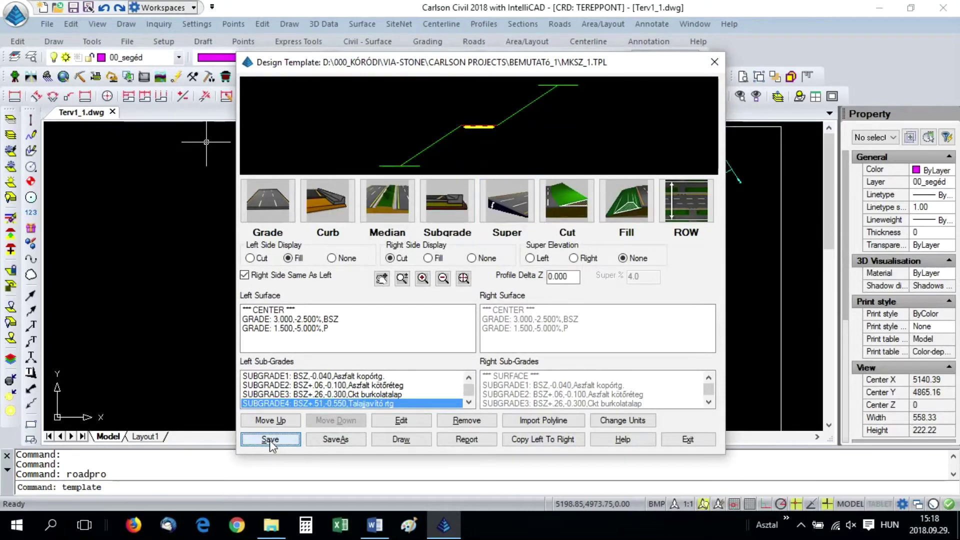
click(690, 441)
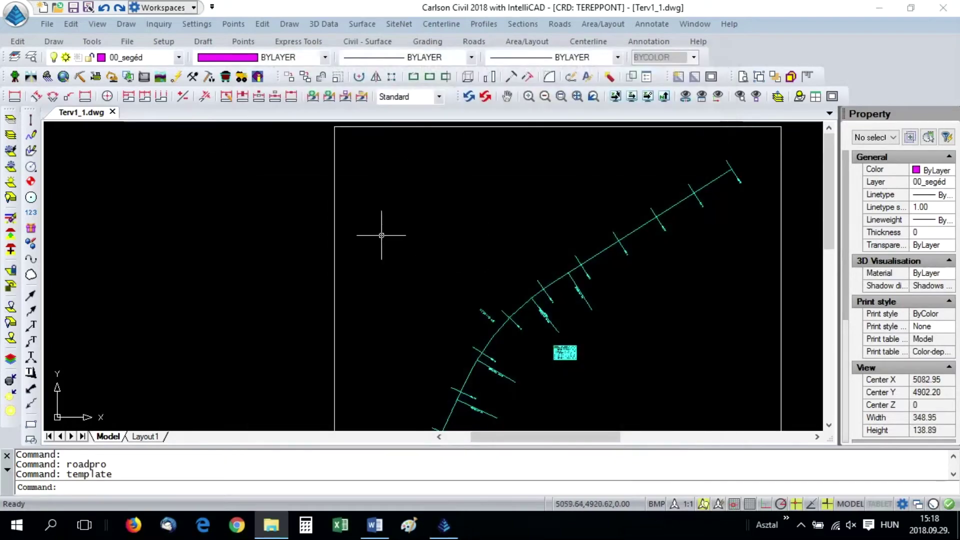
Step: Switch to the task list in Word and mark the MKSZ section and the following item, "Modell összeállítása"
click(375, 525)
drag(518, 384, 289, 278)
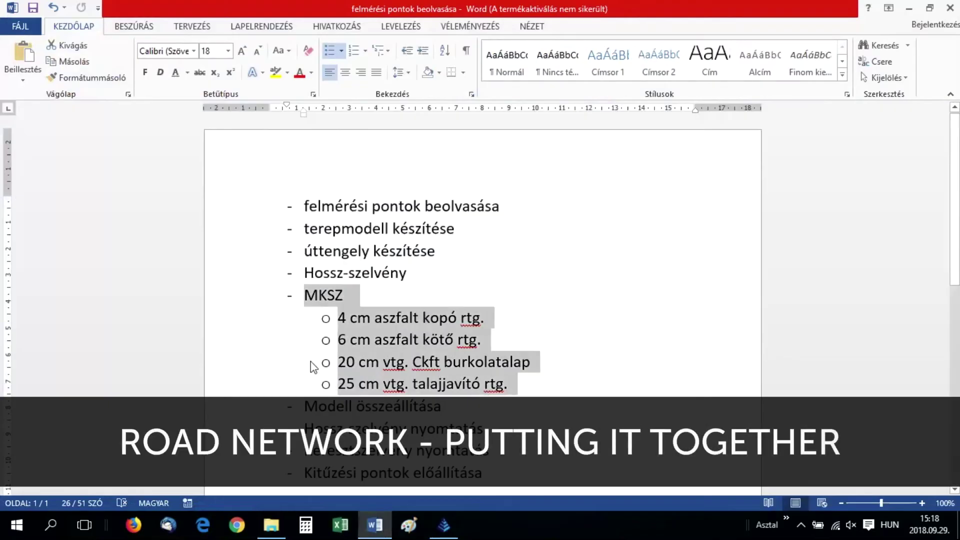
scroll(267, 360, down, 2)
click(251, 320)
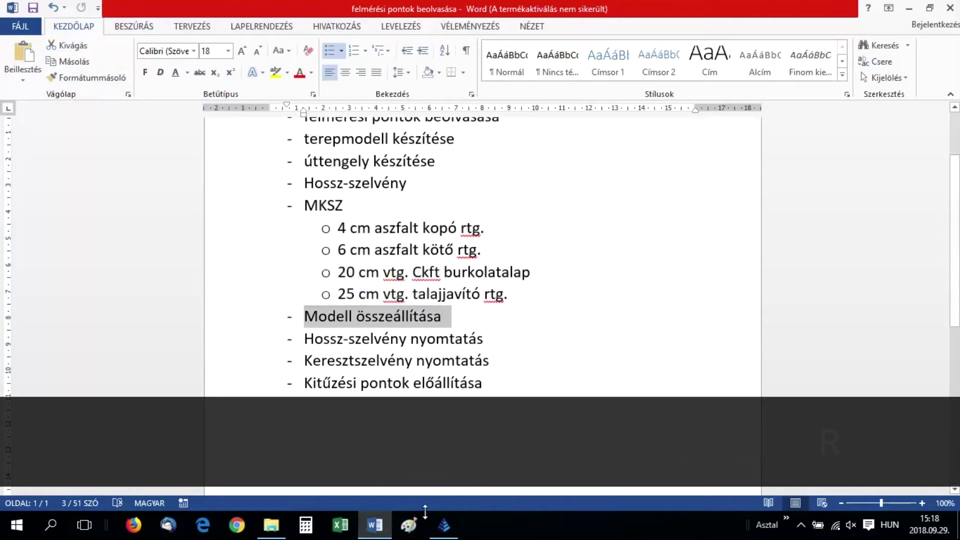
Step: Switch back to Carlson Civil and create a new road network file named terv
click(444, 525)
scroll(408, 247, down, 2)
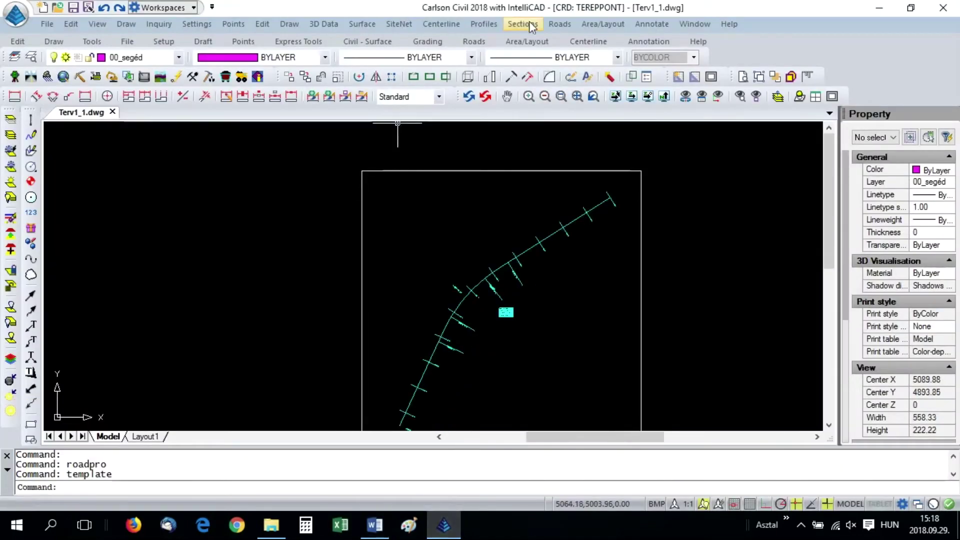
click(559, 24)
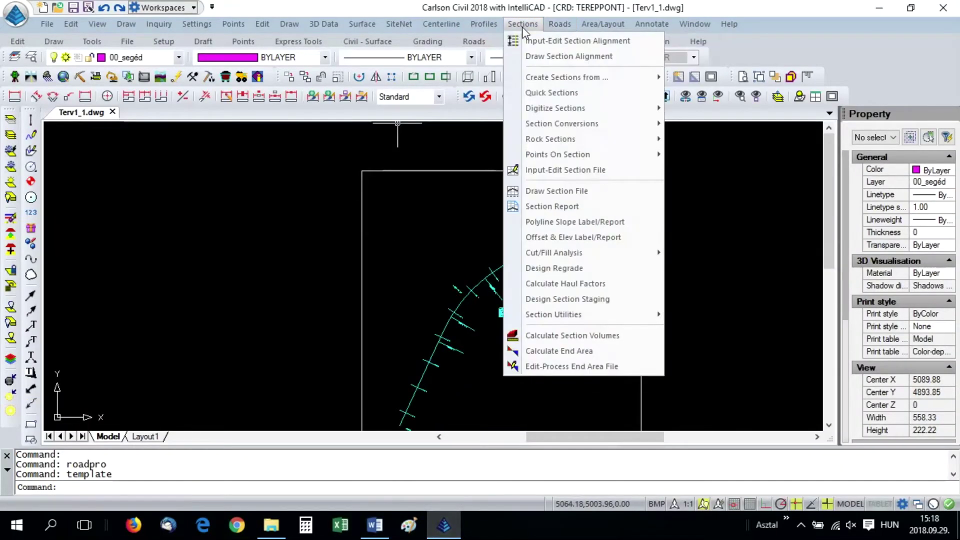
click(591, 324)
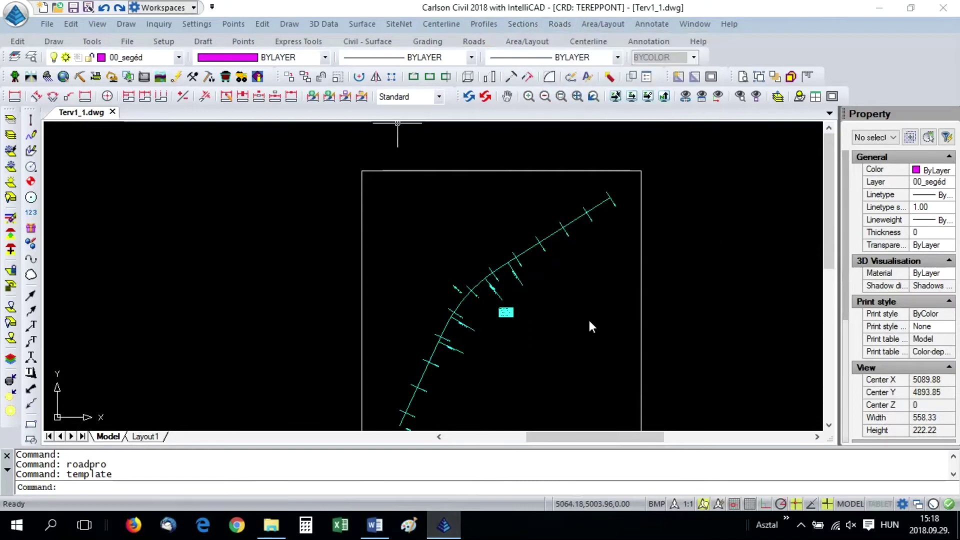
text(terv)
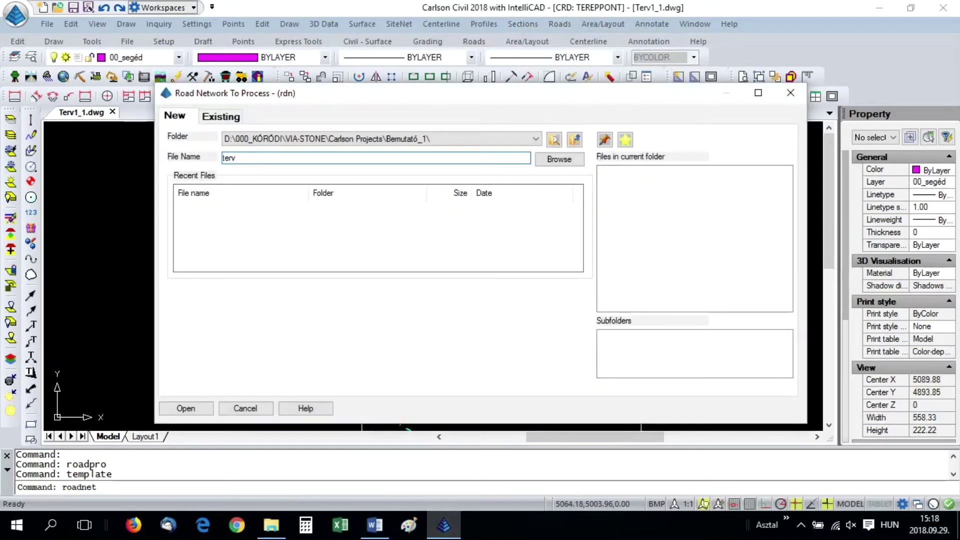
key(Return)
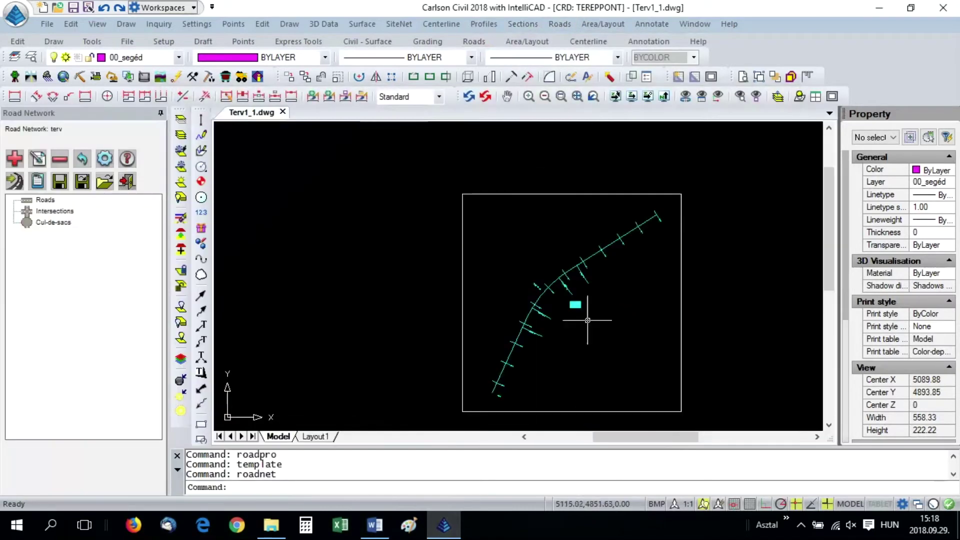
Step: Assign terep.tin as the existing surface in the road network settings
click(104, 158)
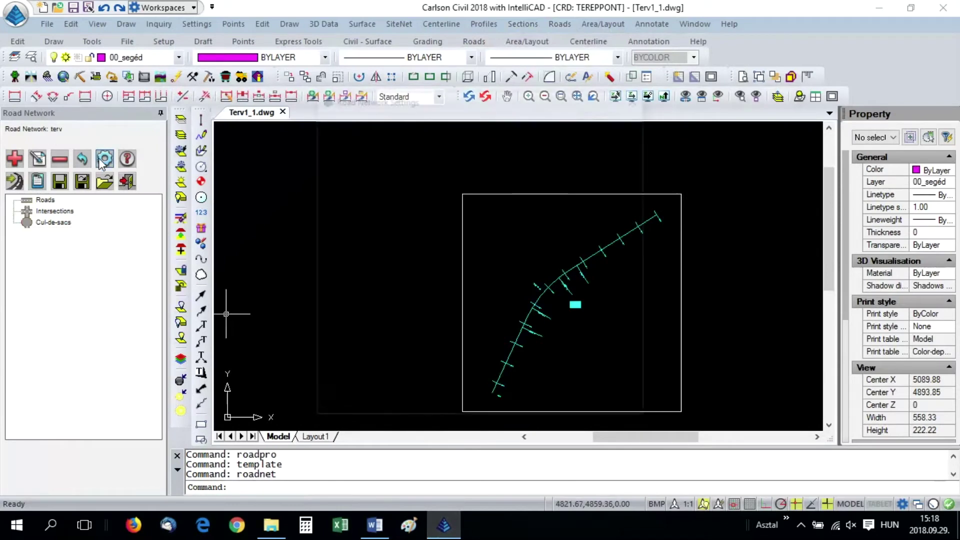
click(365, 140)
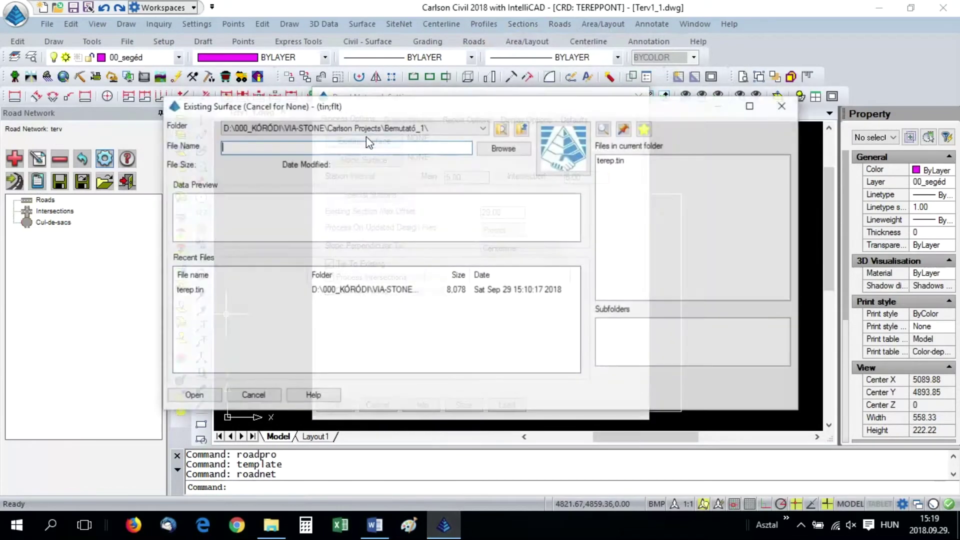
double_click(610, 161)
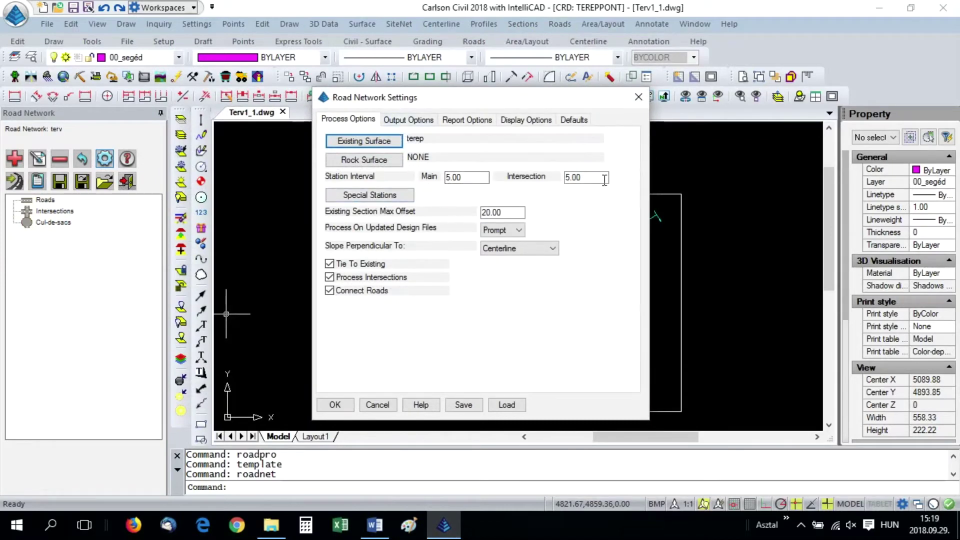
Step: Set the road network's triangulate and contour output to write a triangulation file named terv
click(405, 123)
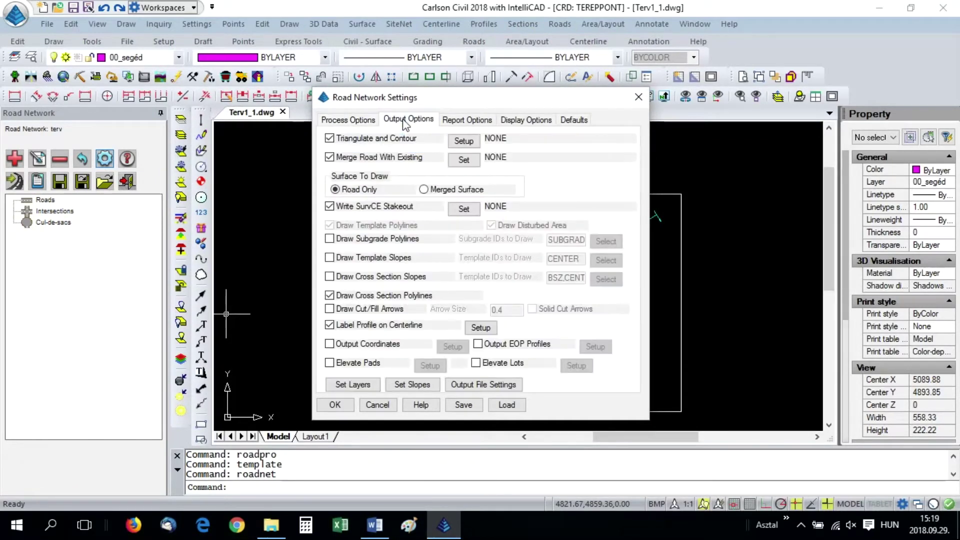
click(464, 141)
click(495, 173)
click(610, 167)
text(terv)
key(Return)
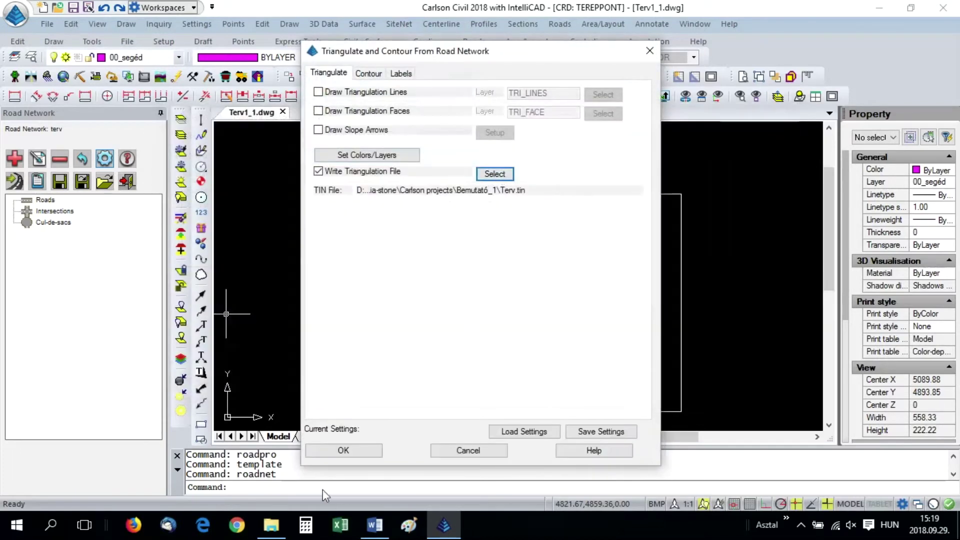
click(346, 452)
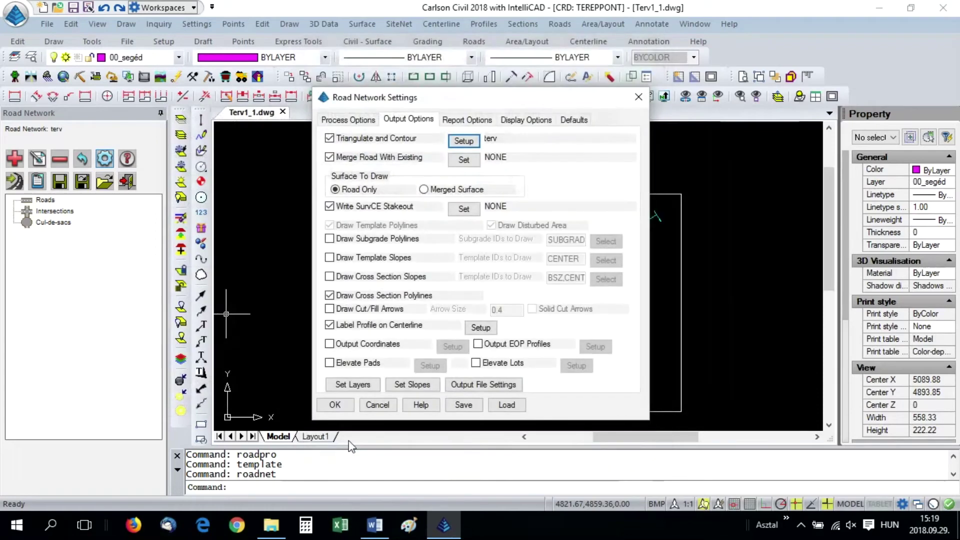
Step: Set the merged road and existing surface output file to terep_terv and accept the road network settings
click(464, 160)
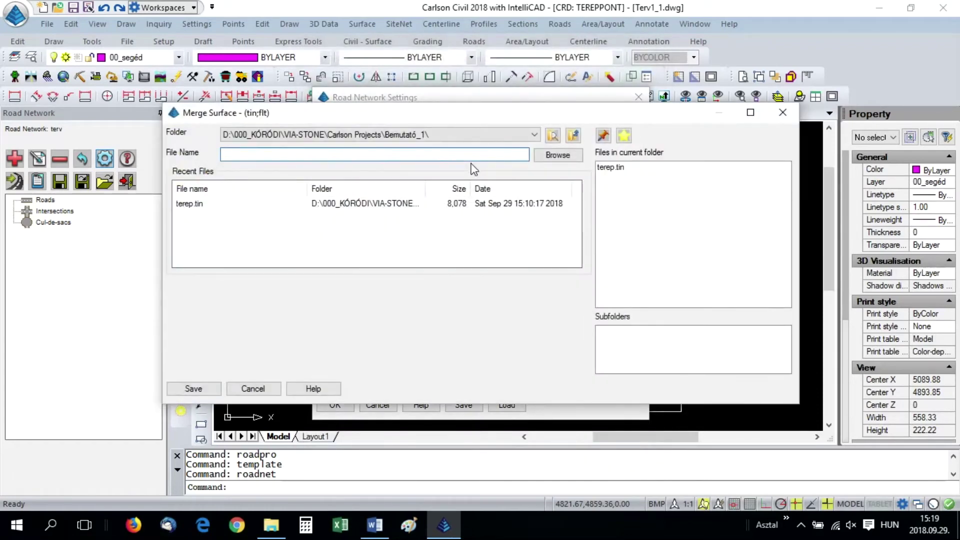
text(terep_terv)
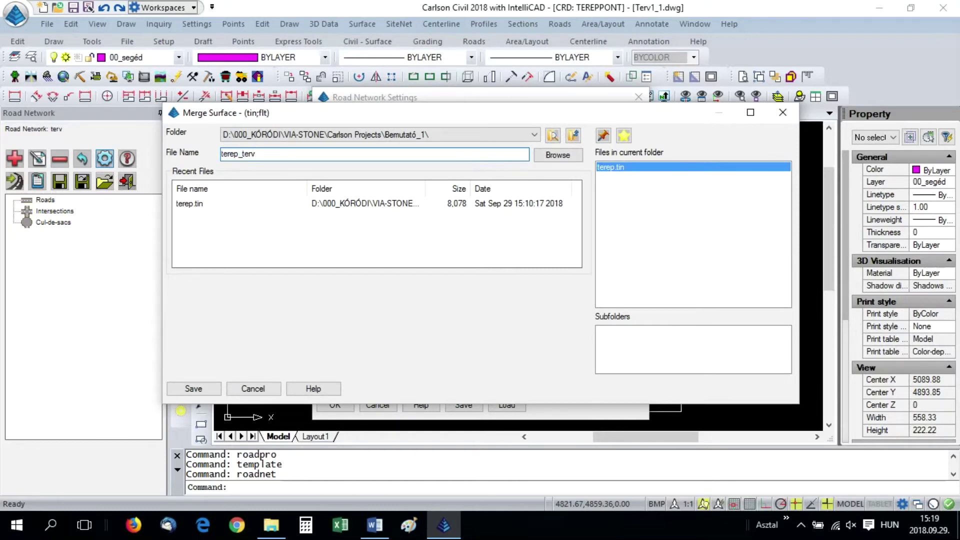
key(Return)
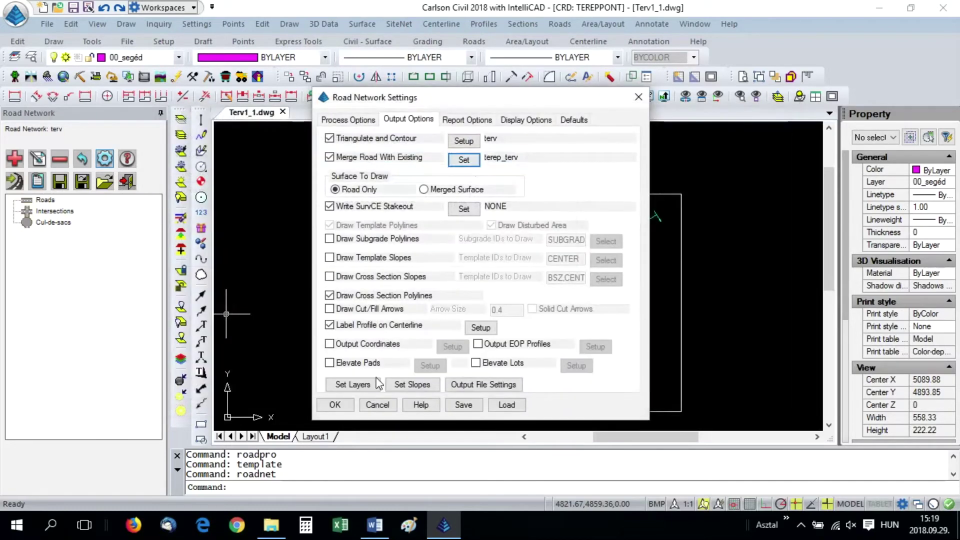
click(336, 405)
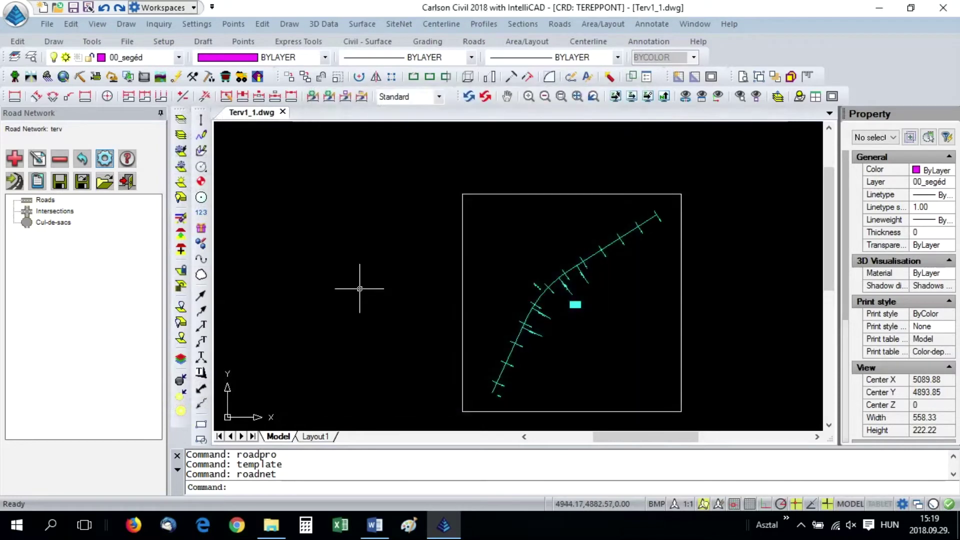
Step: Add a road to the network from centerline file tengely_1, with design profile tengely_1.pro and template MKSZ_1.TPL
click(15, 158)
click(415, 269)
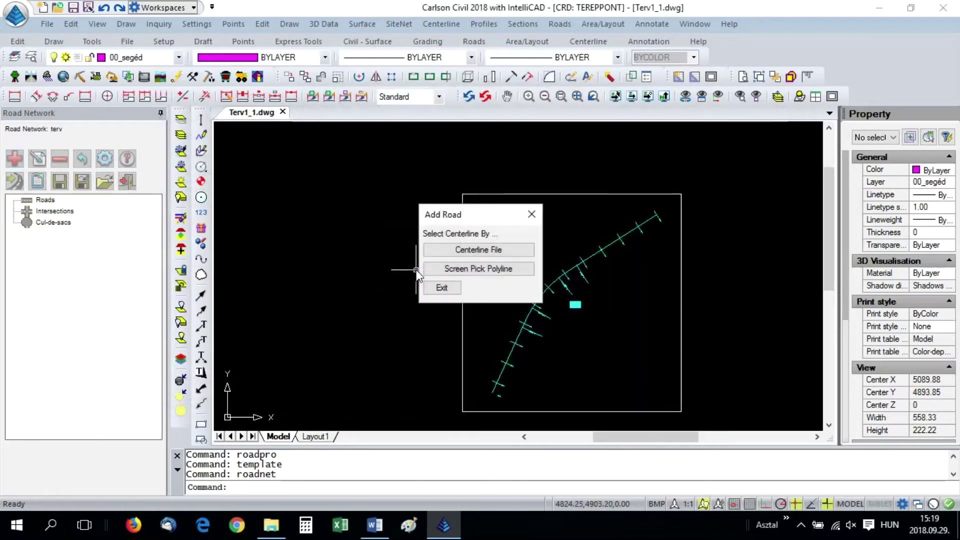
click(461, 255)
double_click(610, 166)
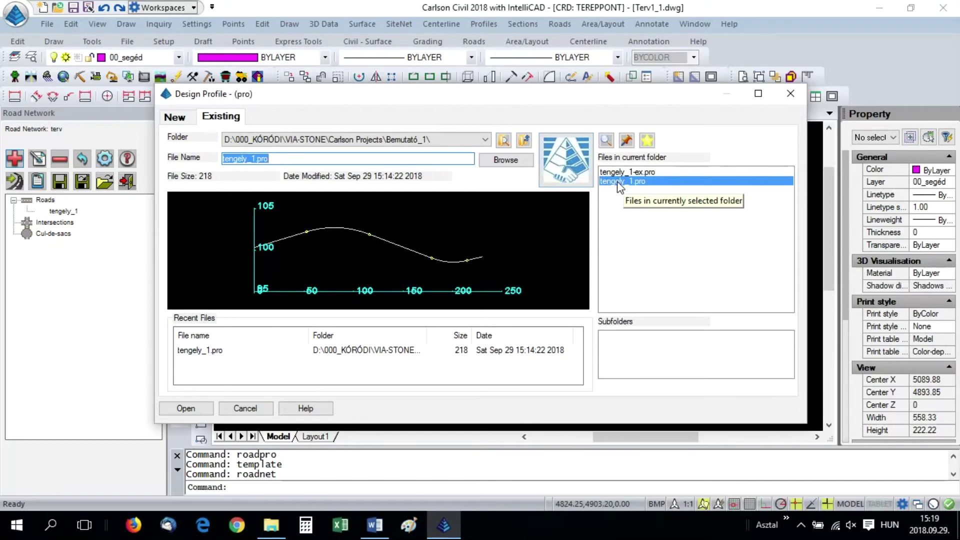
double_click(621, 181)
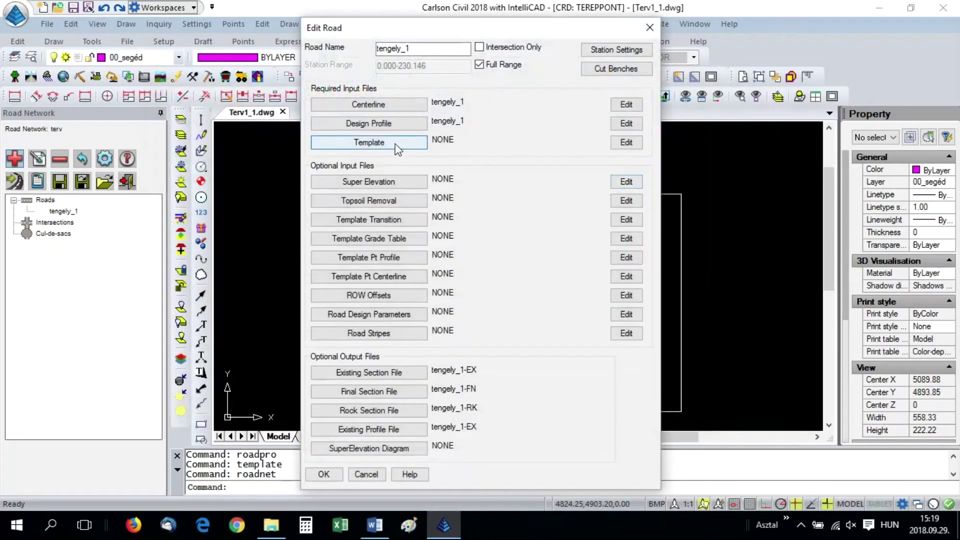
click(392, 143)
double_click(624, 172)
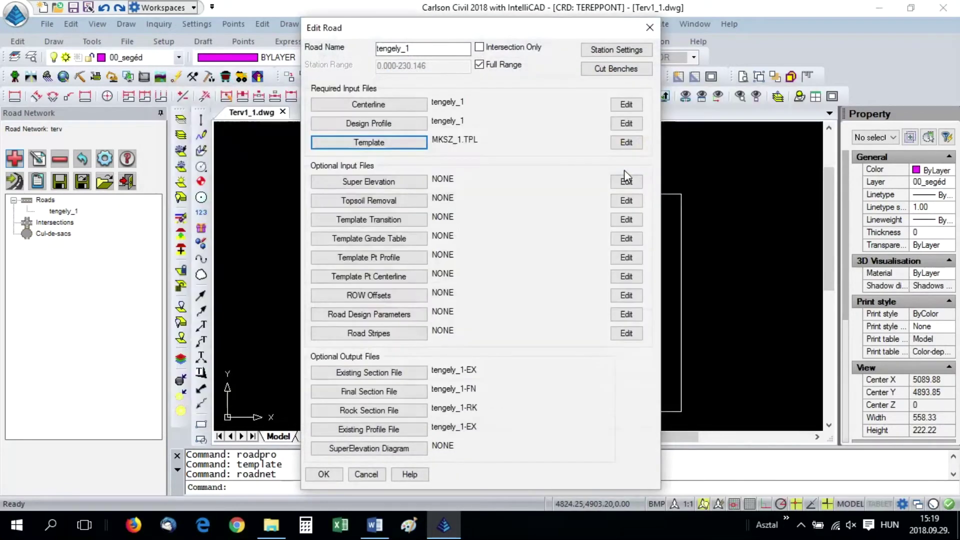
Step: Create the road's superelevation file tengely_1, calculate it by AASHTO for 90 km/h with tengely_1.cl as reference centerline, and save it
click(410, 180)
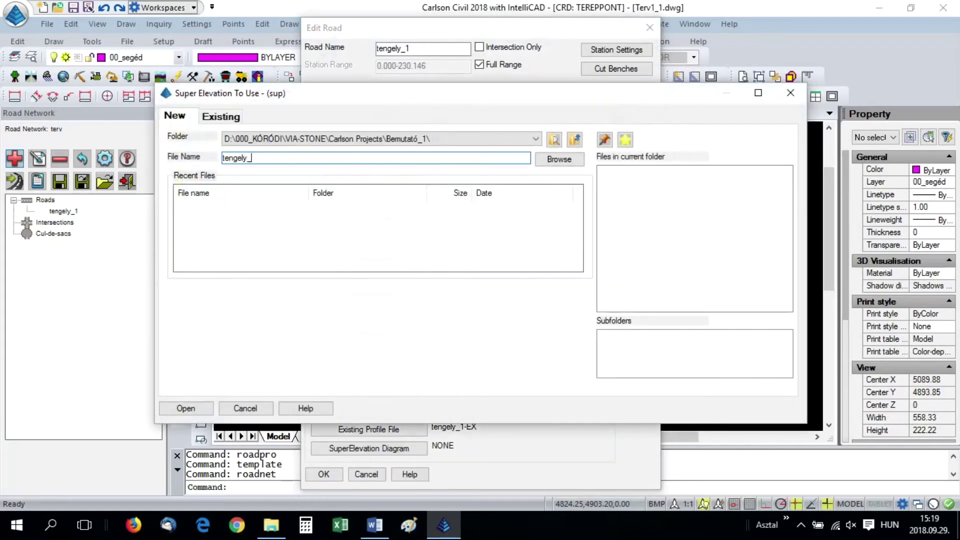
key(Return)
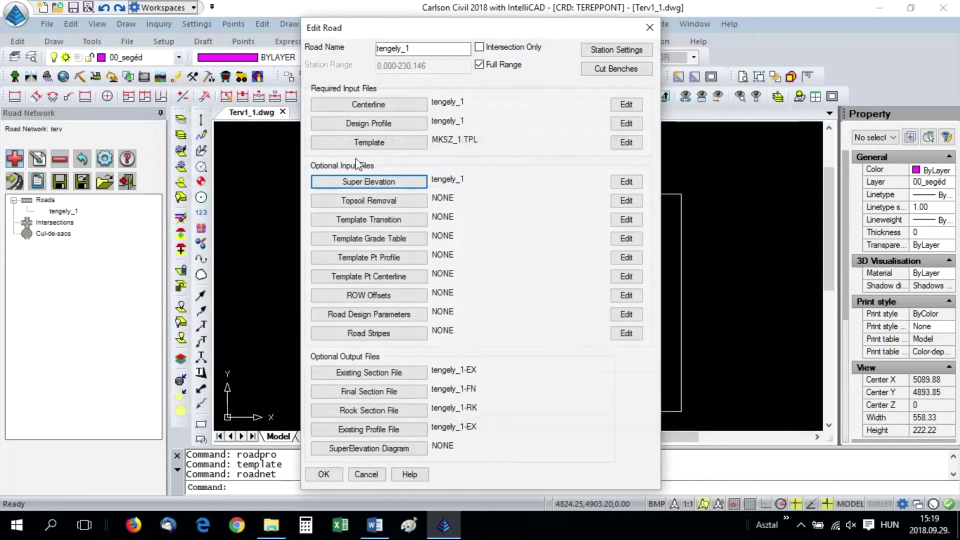
click(623, 183)
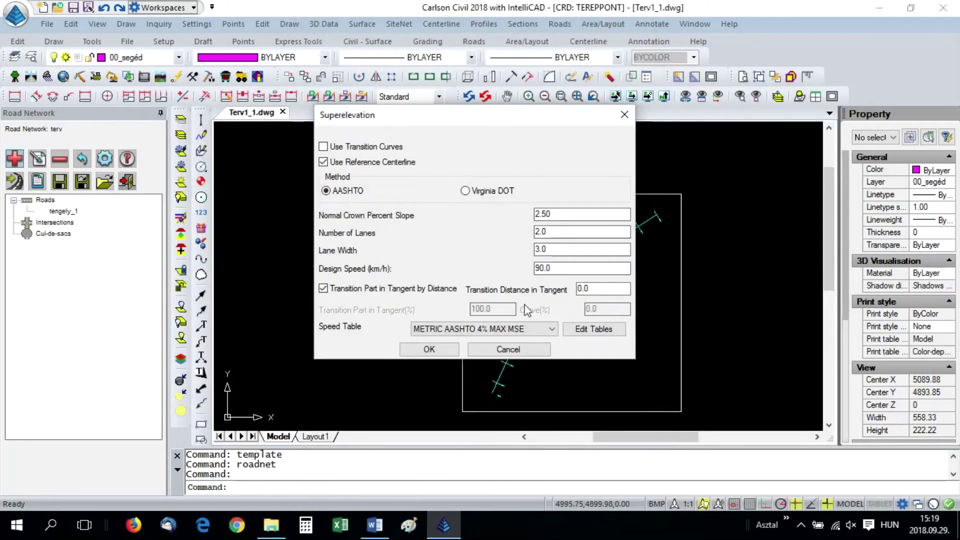
click(430, 349)
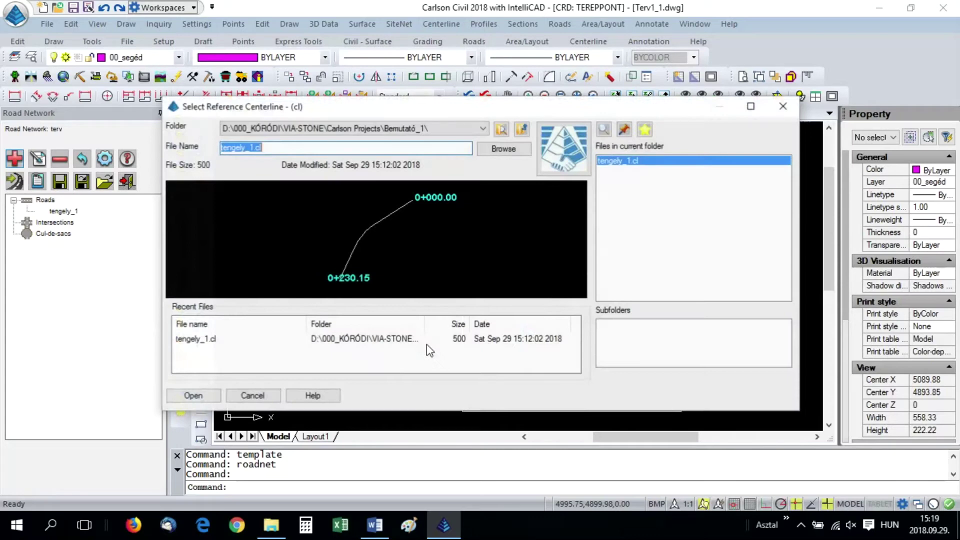
double_click(620, 160)
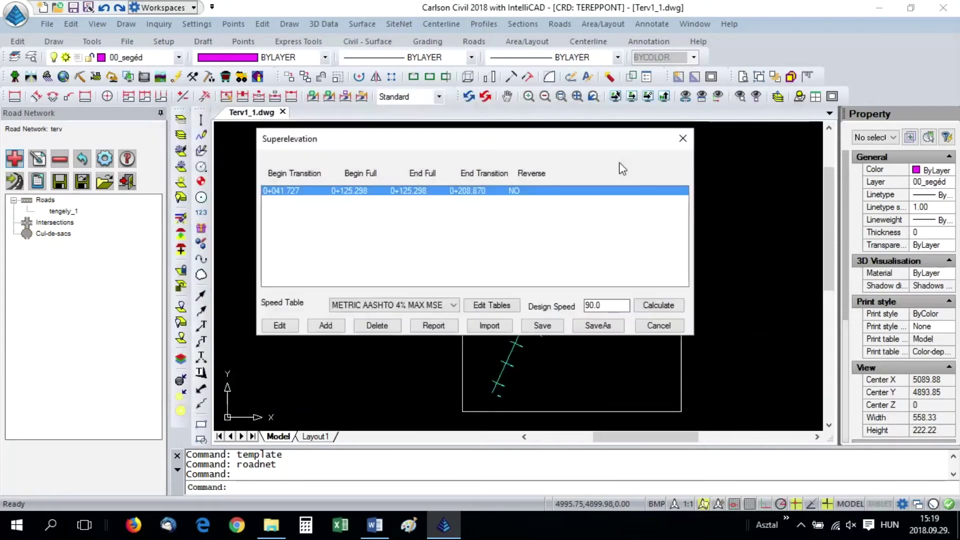
click(543, 326)
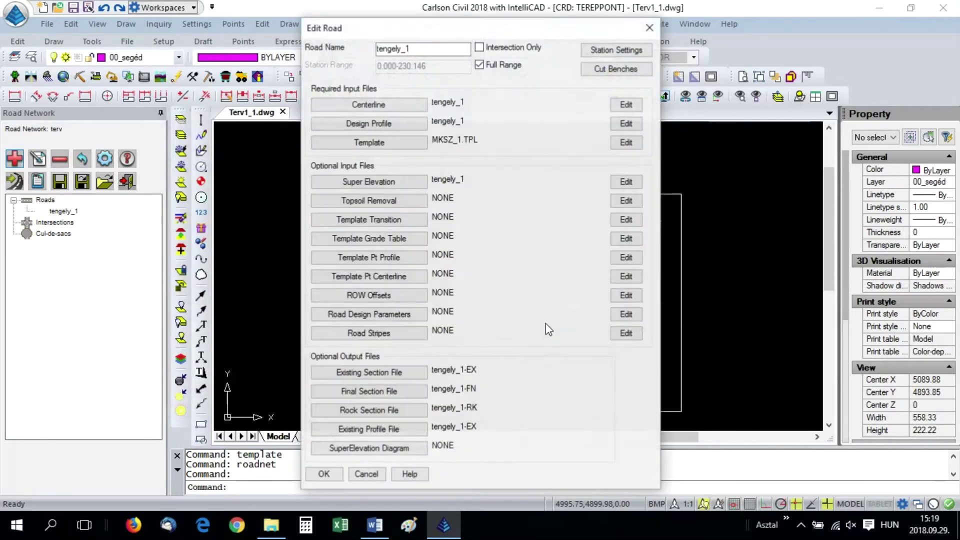
Step: Set the road's superelevation diagram output file to sed_t_1 and accept the road's settings
click(357, 448)
text(sed)
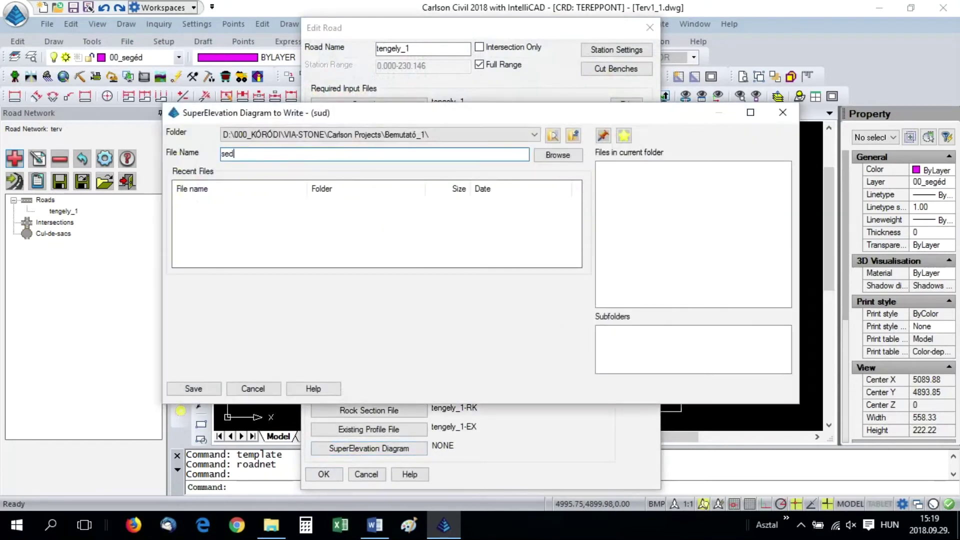
text(_t_1)
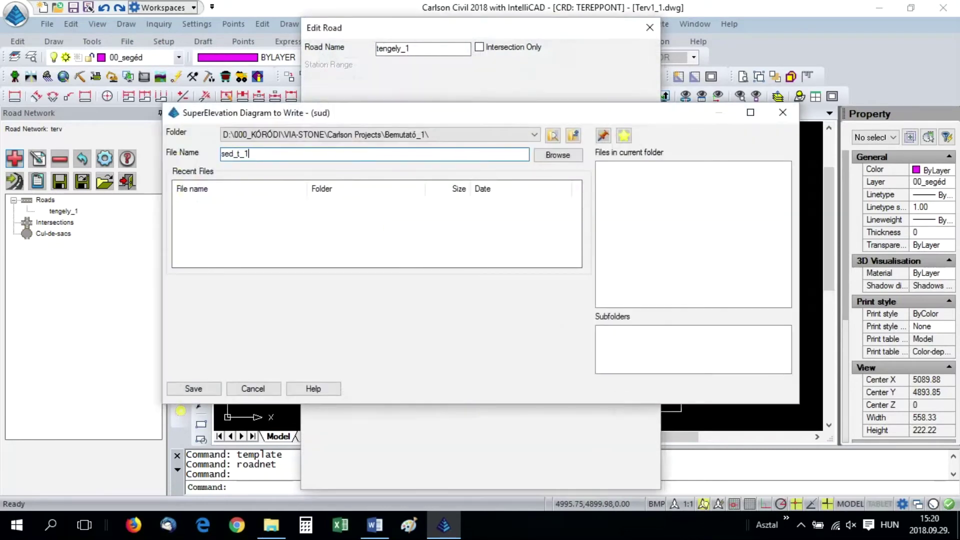
key(Return)
click(322, 478)
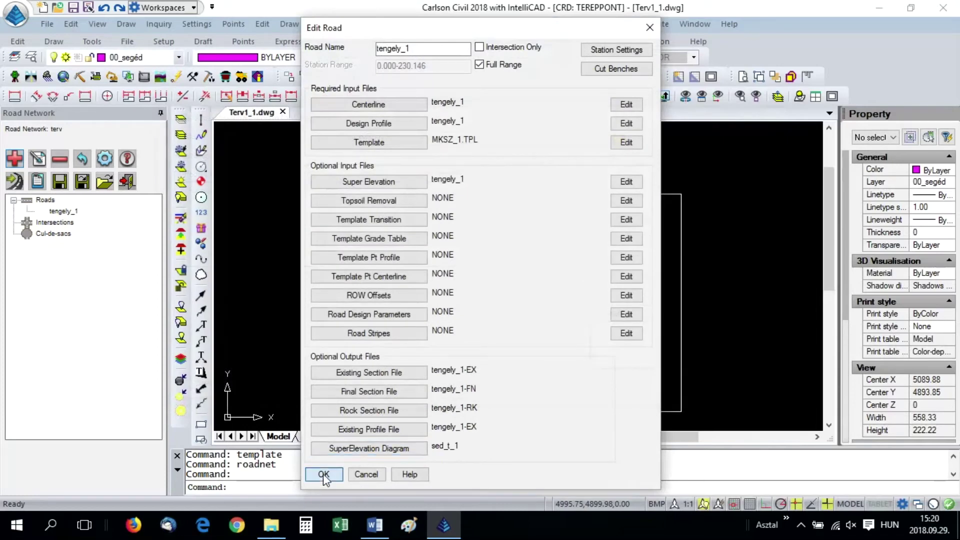
click(370, 279)
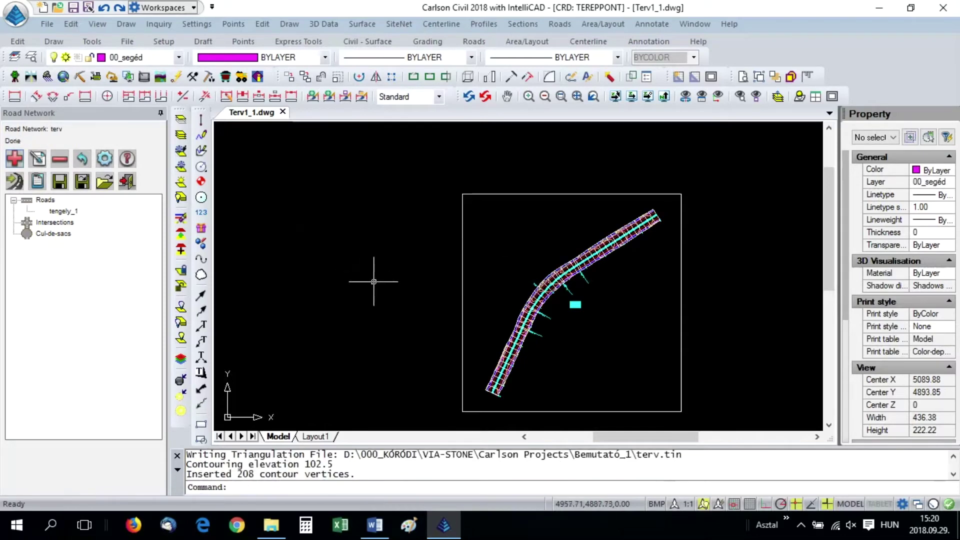
Step: Process the road network, check the drawn road around the curve, and save the road network file
click(15, 183)
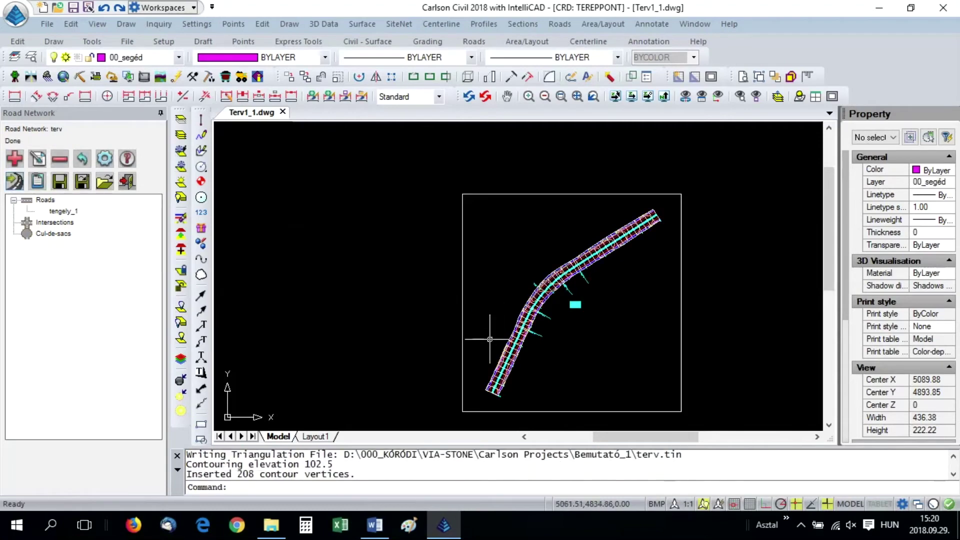
scroll(585, 315, up, 5)
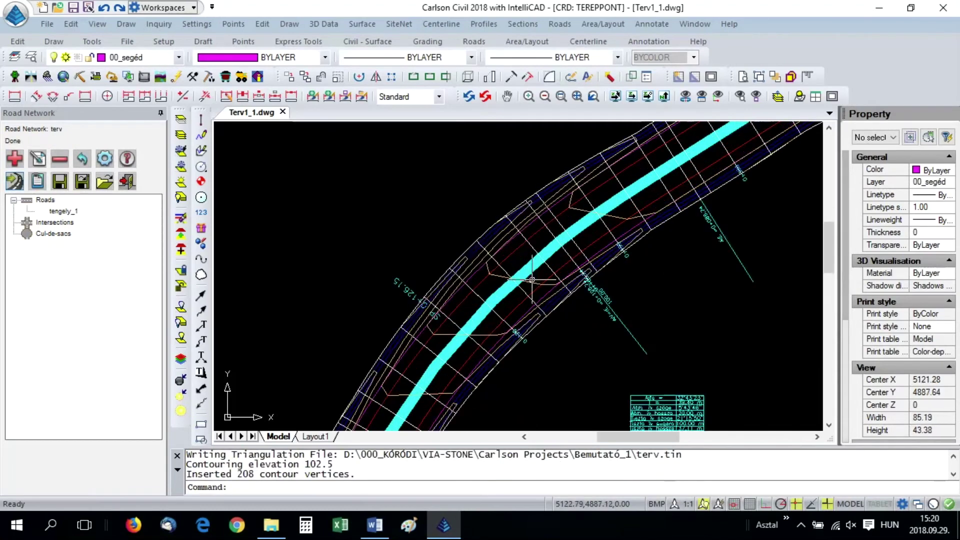
scroll(492, 225, down, 3)
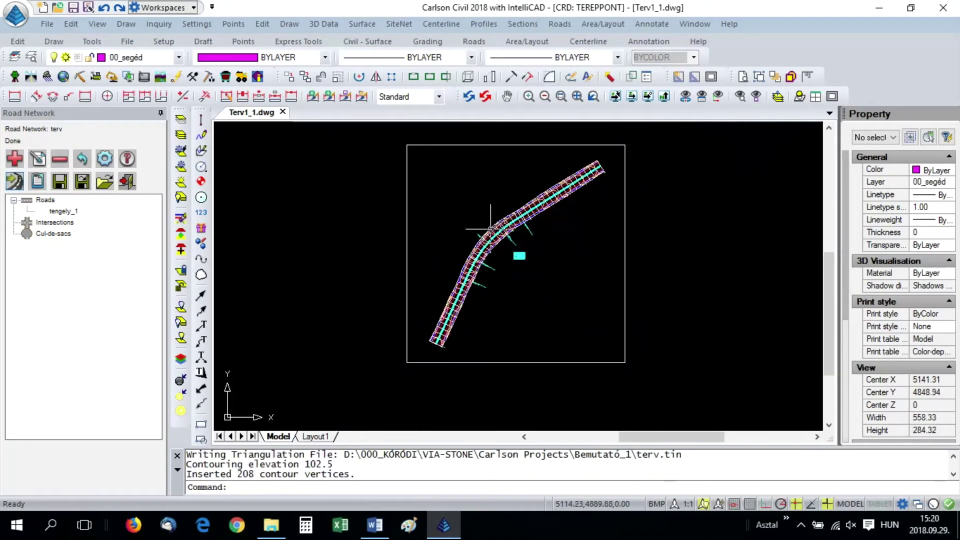
click(60, 183)
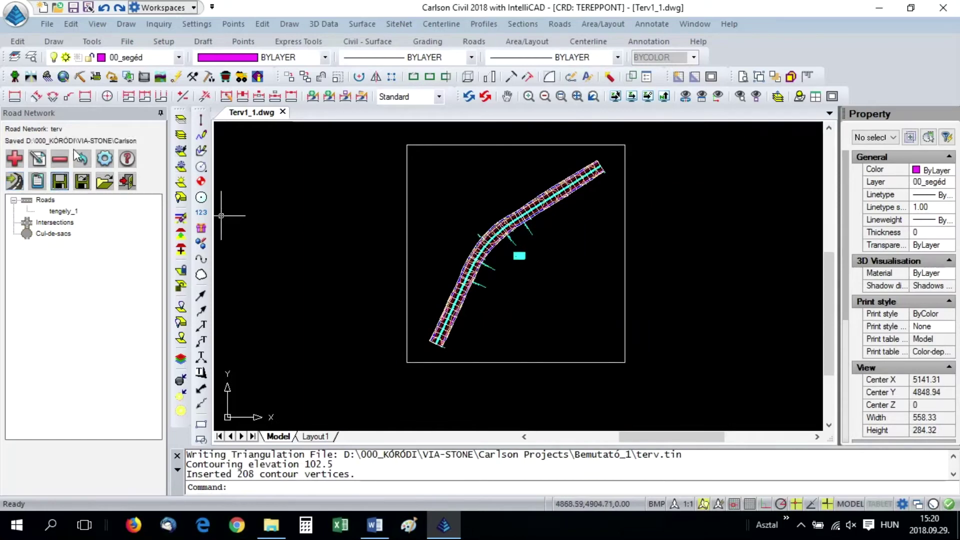
Step: Examine all the drawing's road and boundary entities in the 3D viewer, then close the viewer
click(97, 24)
mouse_move(140, 149)
click(285, 166)
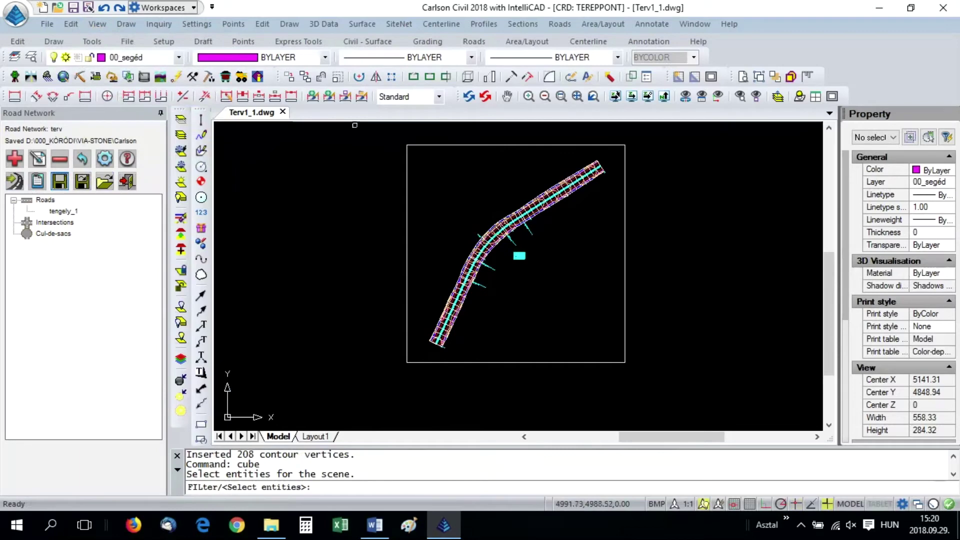
click(367, 128)
click(669, 393)
key(Return)
drag(259, 350, 397, 275)
click(944, 7)
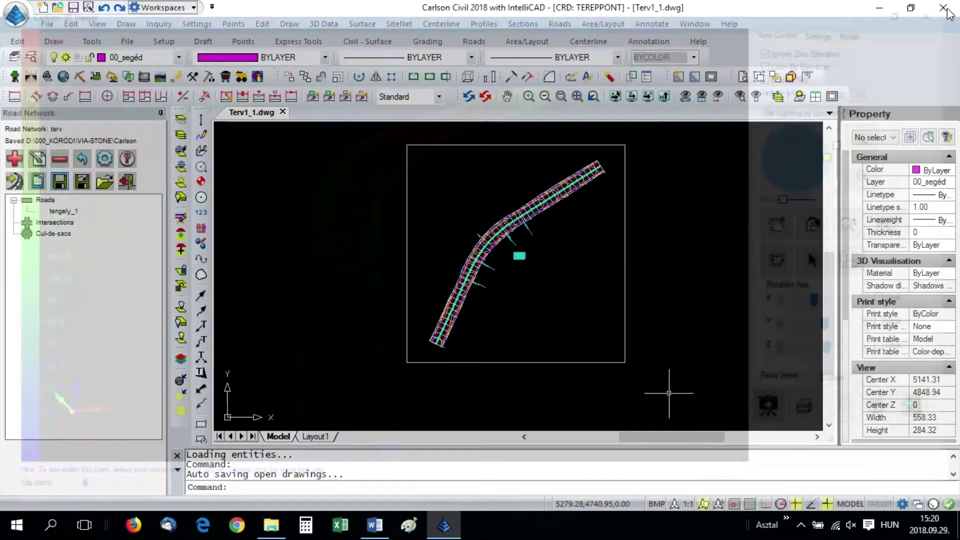
Step: Examine the road surface file terv.tin in the 3D viewer with and without elevation colouring, then close the viewer
click(97, 23)
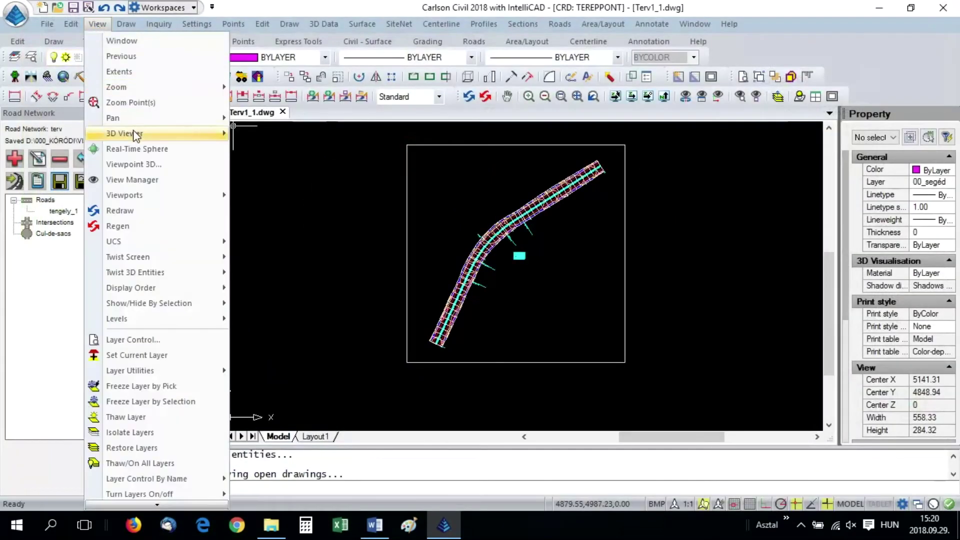
mouse_move(135, 134)
click(265, 167)
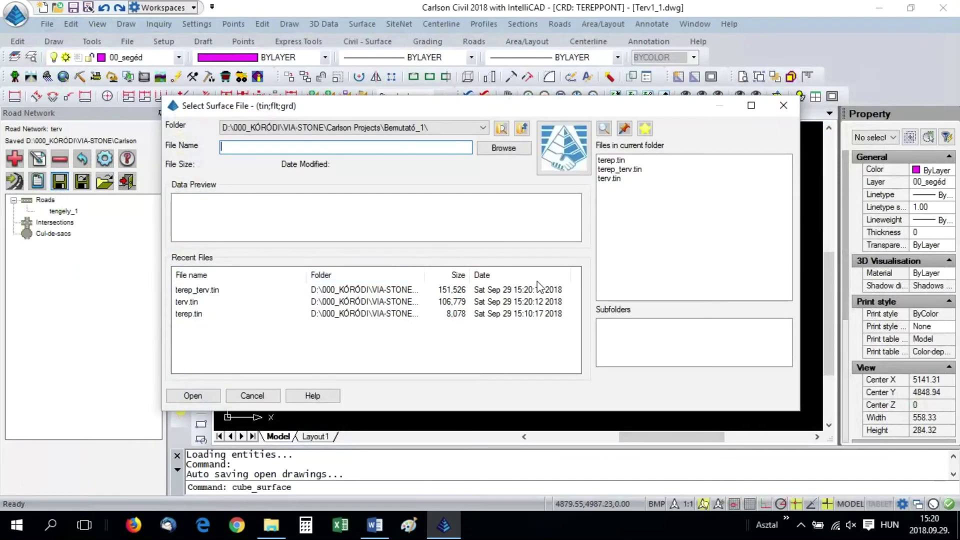
double_click(610, 180)
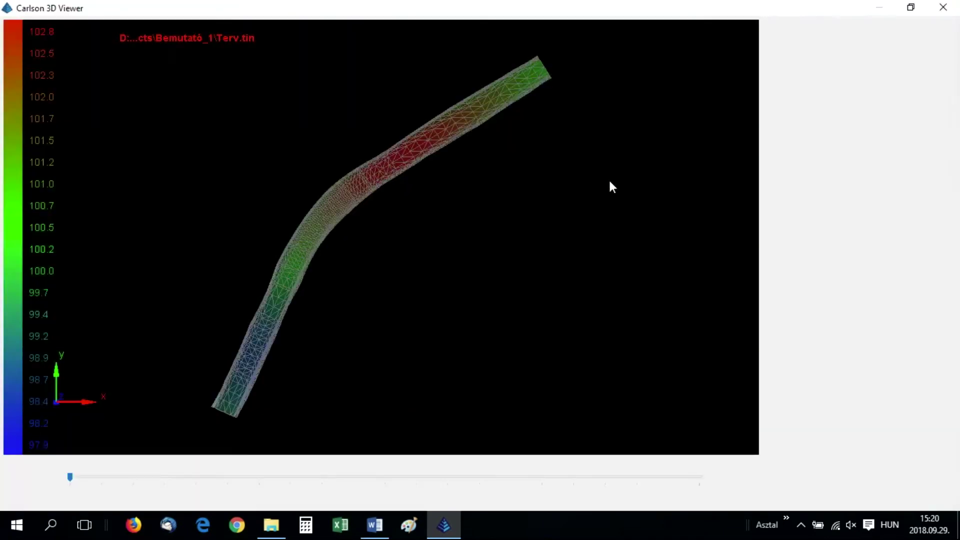
drag(377, 278, 314, 260)
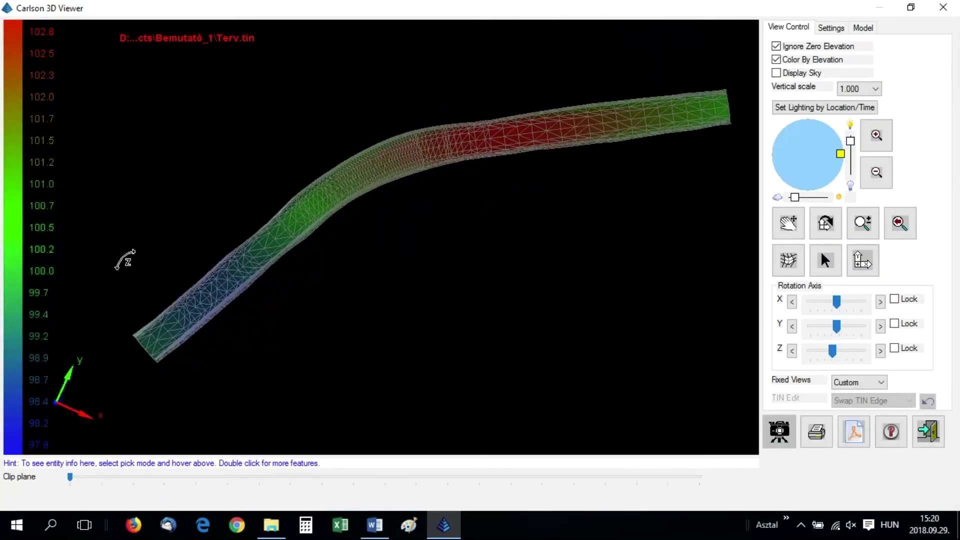
scroll(329, 274, down, 5)
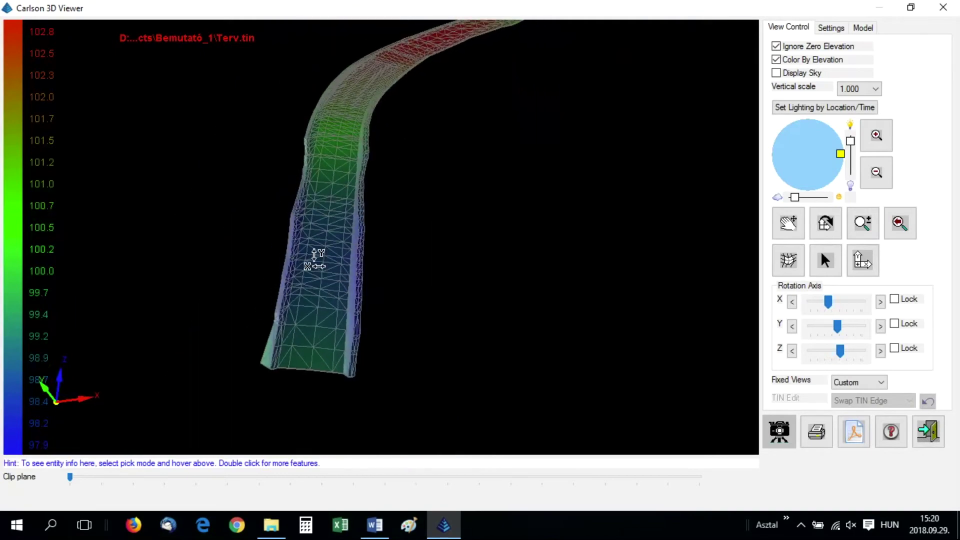
click(777, 60)
drag(396, 232, 317, 203)
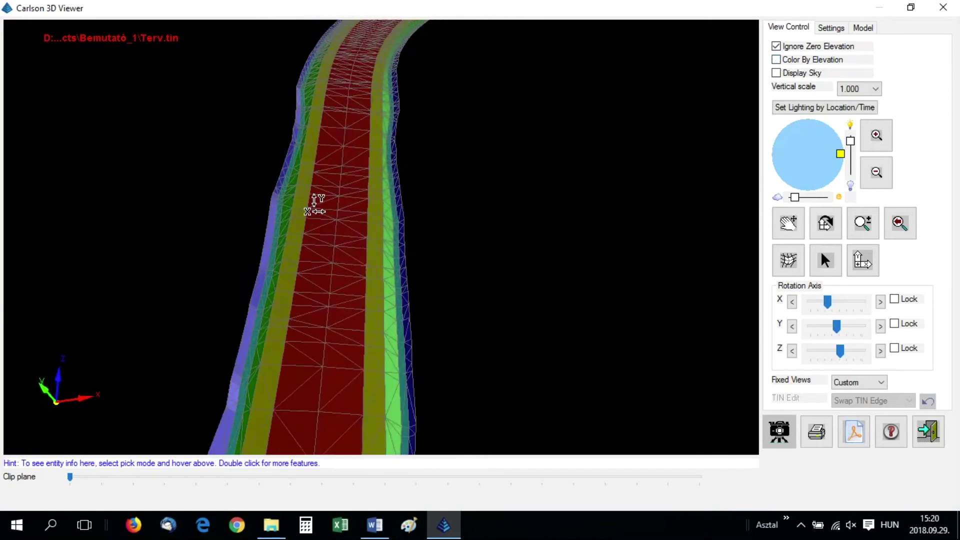
click(943, 7)
Step: Examine the merged surface file terep_terv.tin in the 3D viewer along the road with elevation colouring on
click(97, 24)
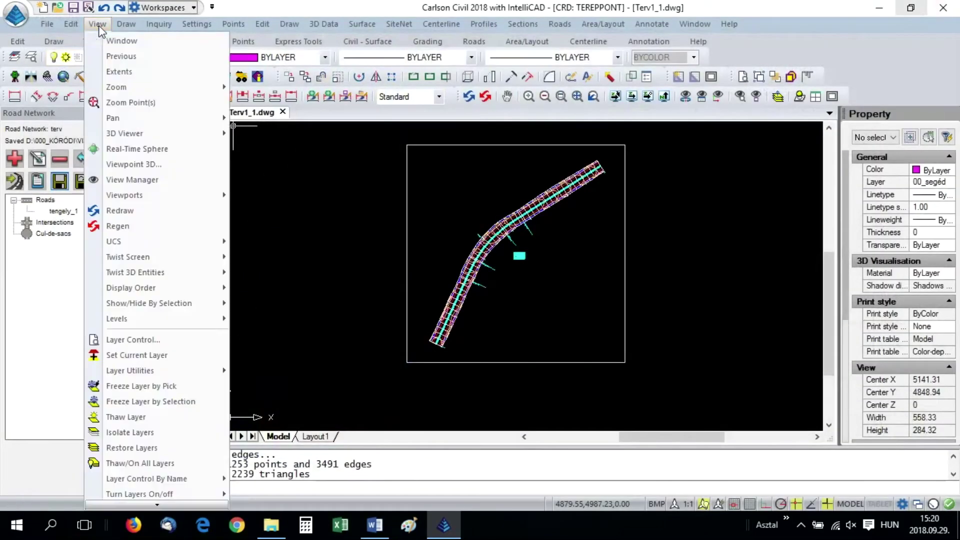
mouse_move(120, 136)
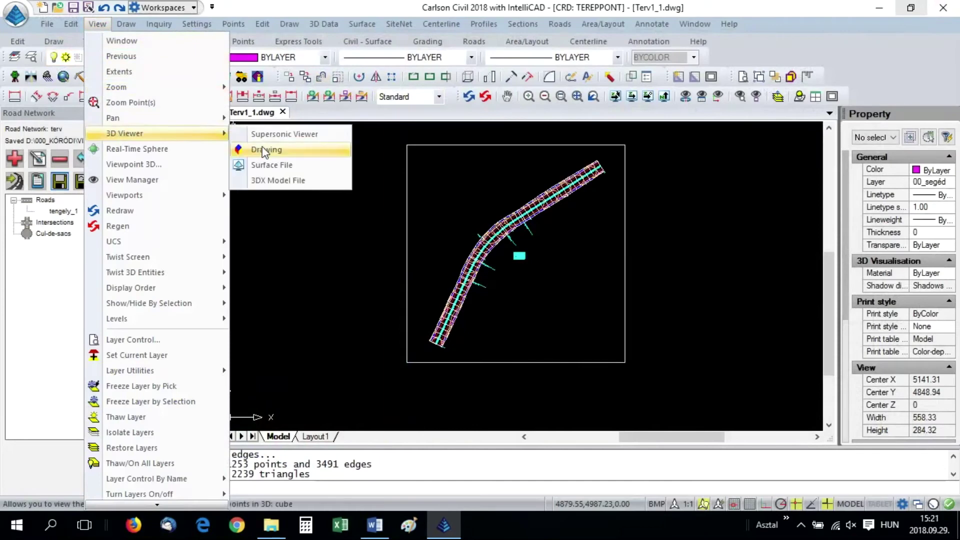
click(266, 165)
double_click(615, 168)
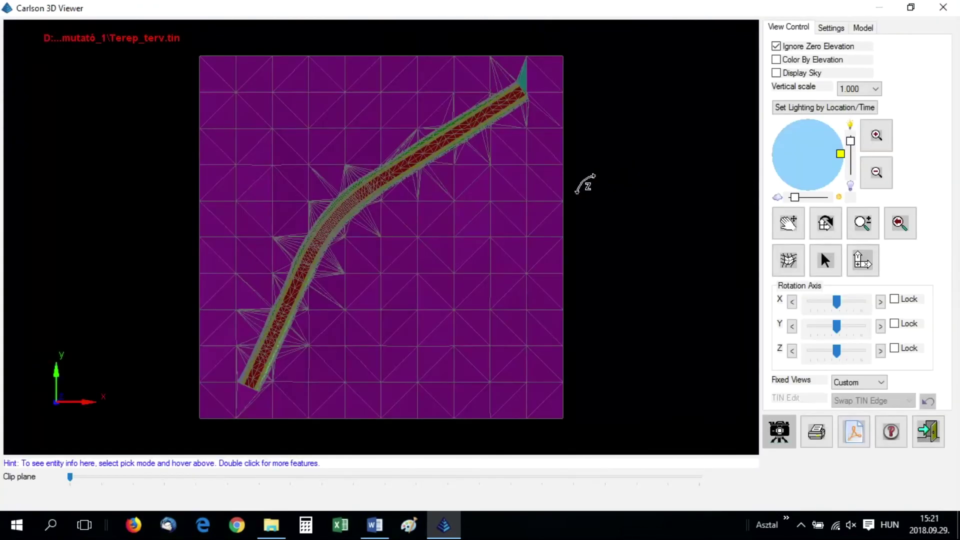
scroll(281, 280, up, 2)
scroll(282, 280, up, 1)
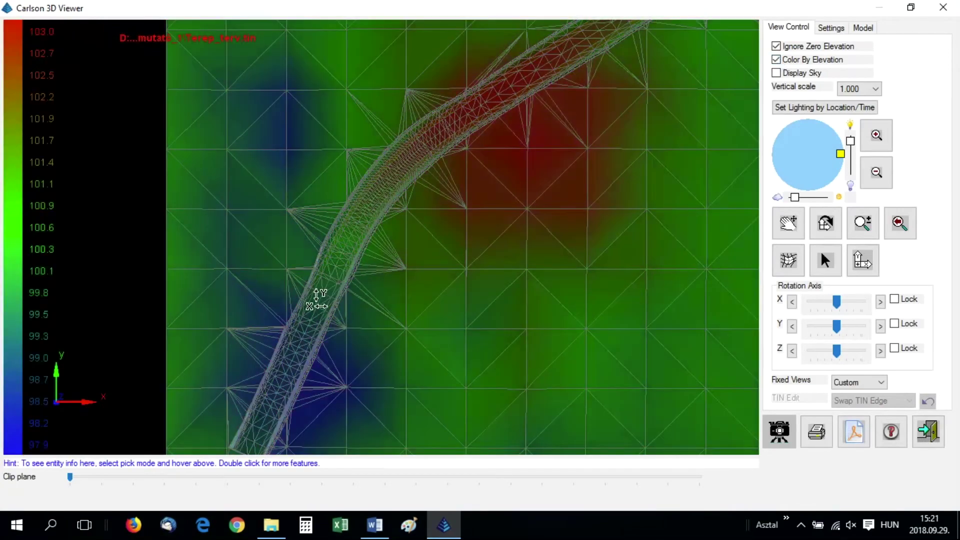
drag(322, 300, 459, 215)
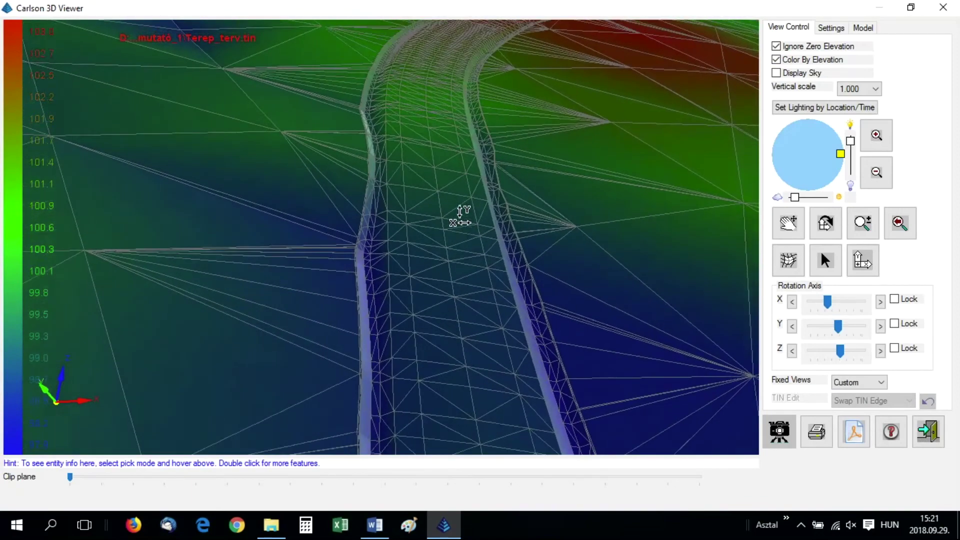
Step: Turn off elevation colouring, examine how the road fits into the merged terrain, and close the 3D viewer
click(776, 60)
drag(470, 146, 506, 163)
scroll(438, 153, down, 6)
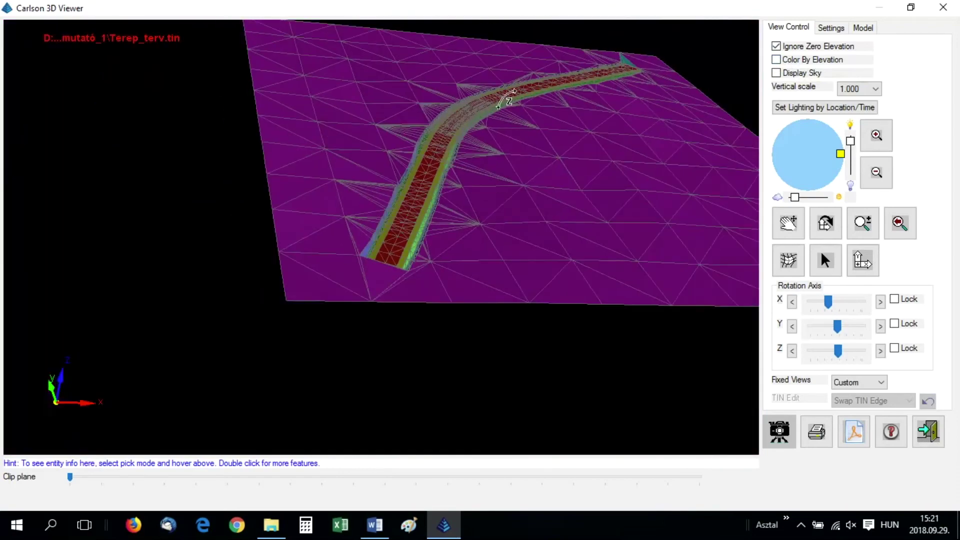
scroll(535, 80, up, 4)
scroll(530, 88, up, 2)
drag(310, 197, 338, 230)
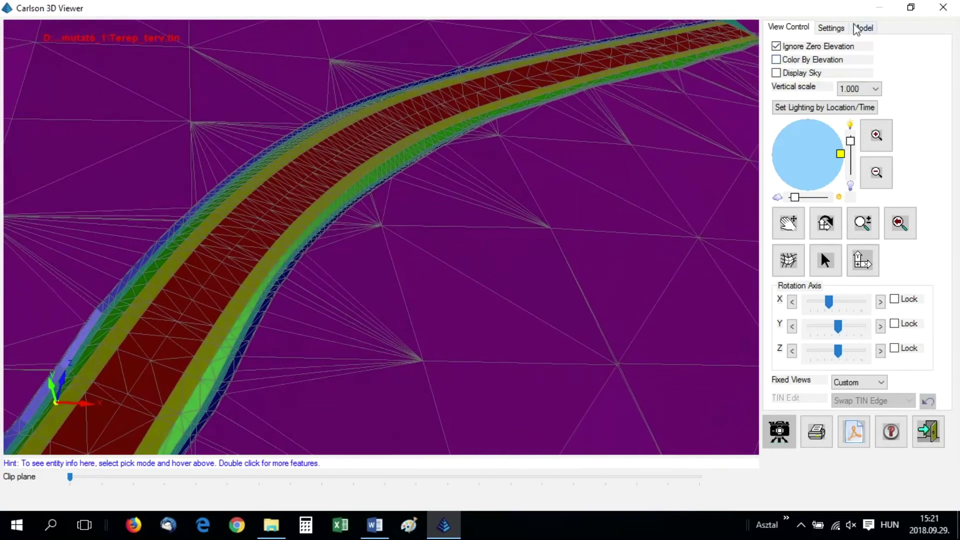
click(943, 7)
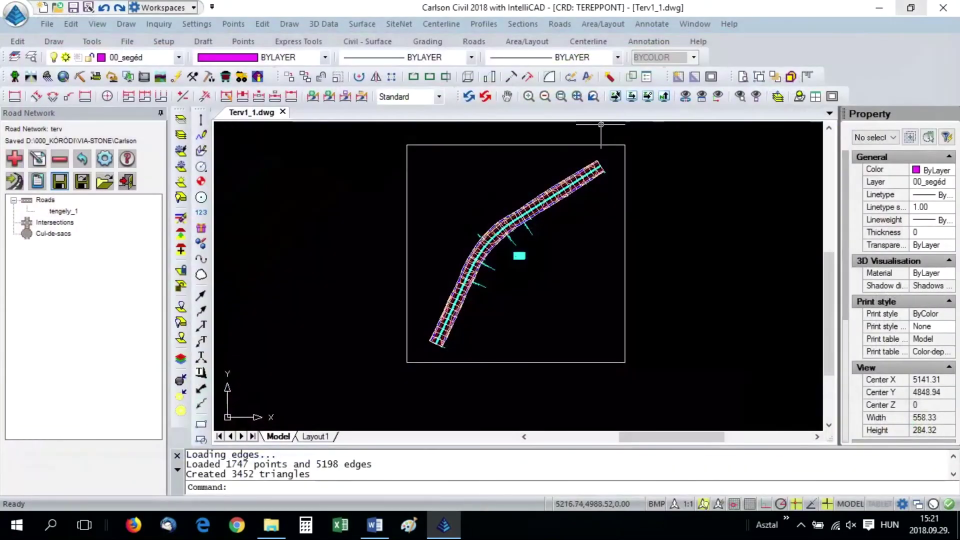
Step: Open section file Tengely_1-fn.sct with Tengely_1-ex.sct as reference section and Tengely_1.cl as reference centerline, and open station 0+000.000 for editing
click(524, 25)
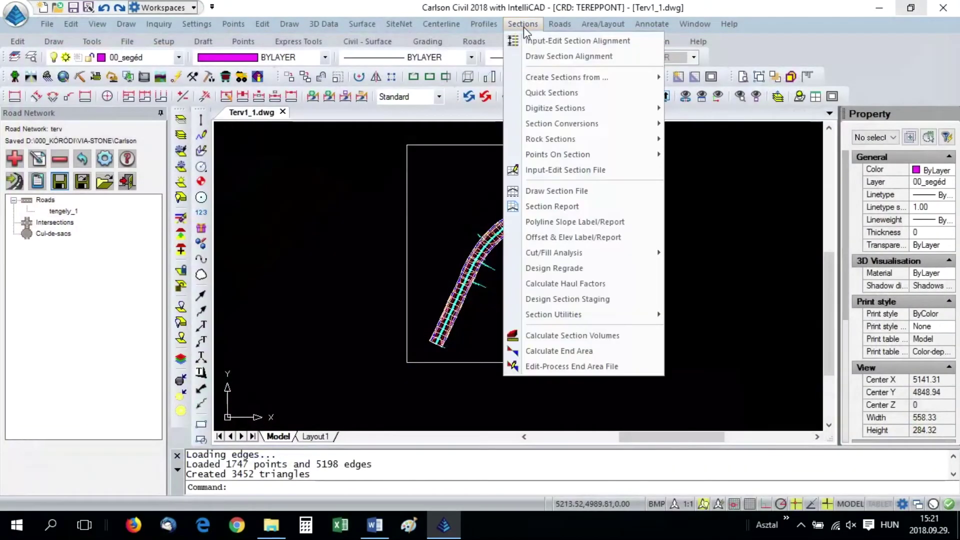
click(558, 170)
double_click(617, 183)
click(355, 91)
double_click(626, 161)
double_click(458, 143)
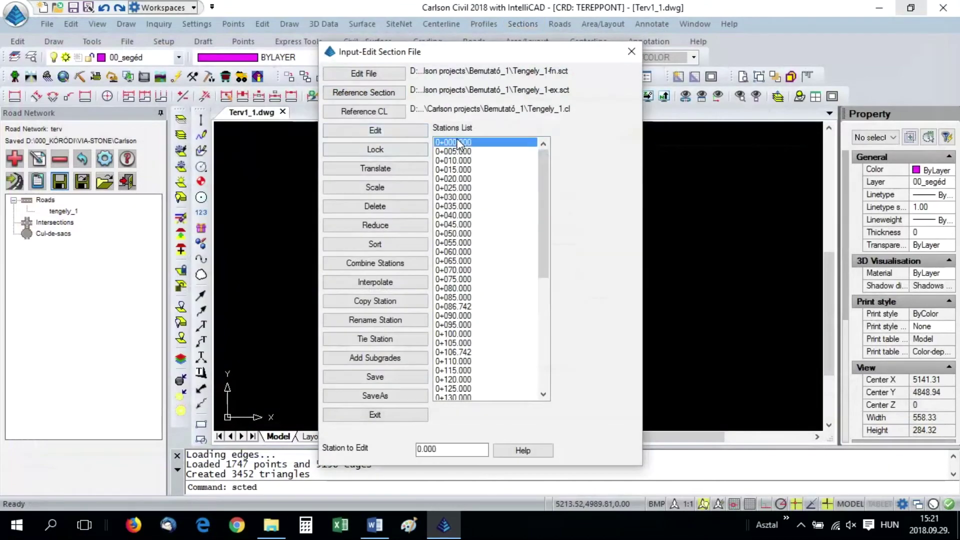
Step: Examine the road cross sections station by station from the start through 0+230.146 in an enlarged window, then exit the section editor
double_click(679, 61)
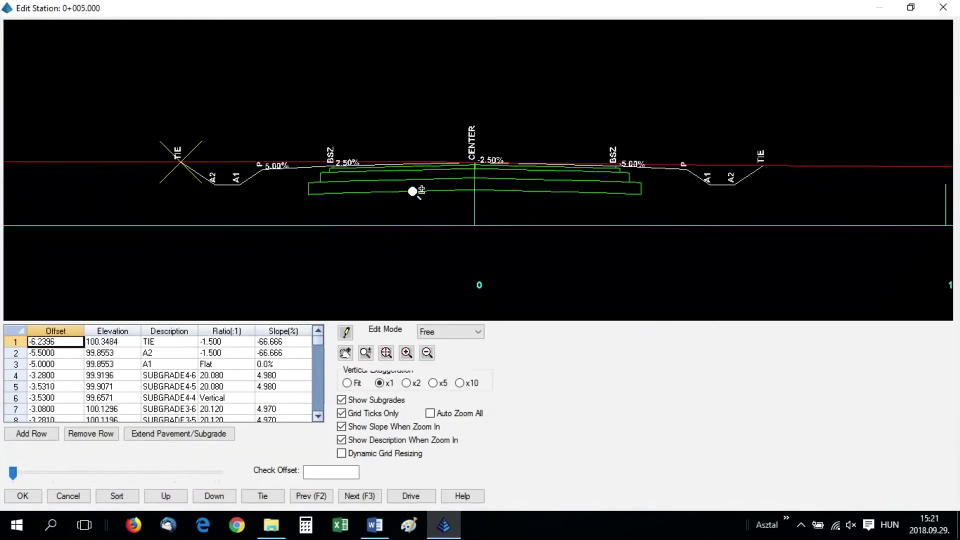
key(F3)
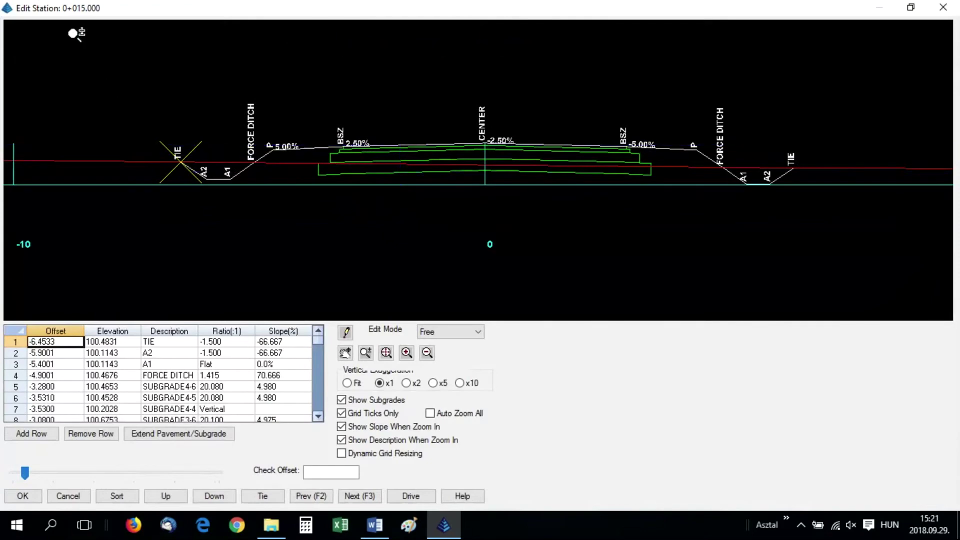
key(F3)
key(F3)
key(F3)
key(F3)
key(F3)
key(F3)
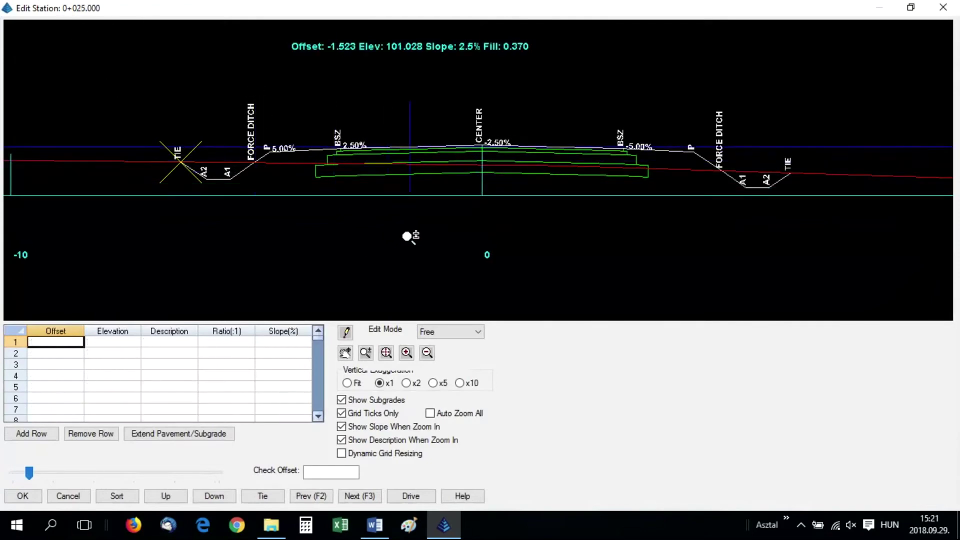
key(F3)
key(F3)
key(F3)
key(F3)
key(F3)
key(F3)
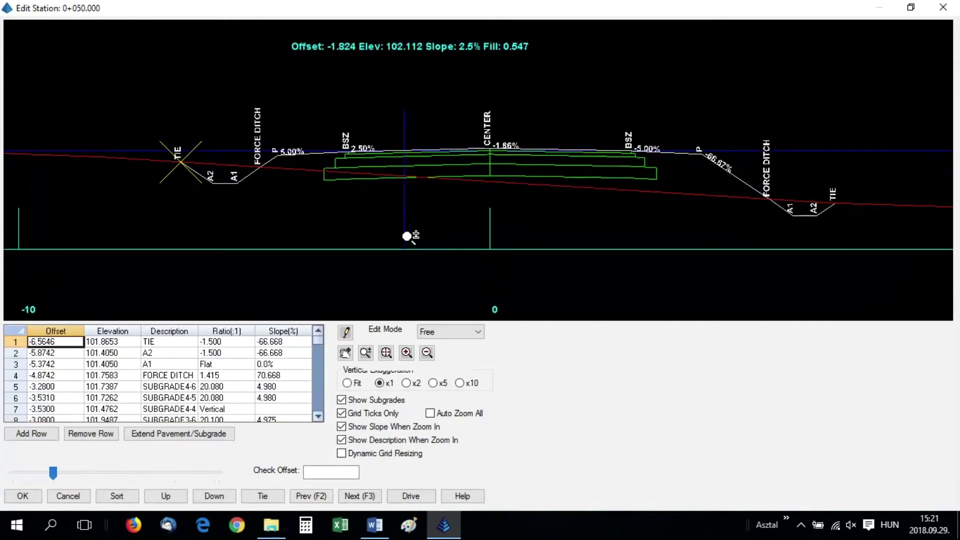
key(F3)
key(F3)
key(F3)
key(F3)
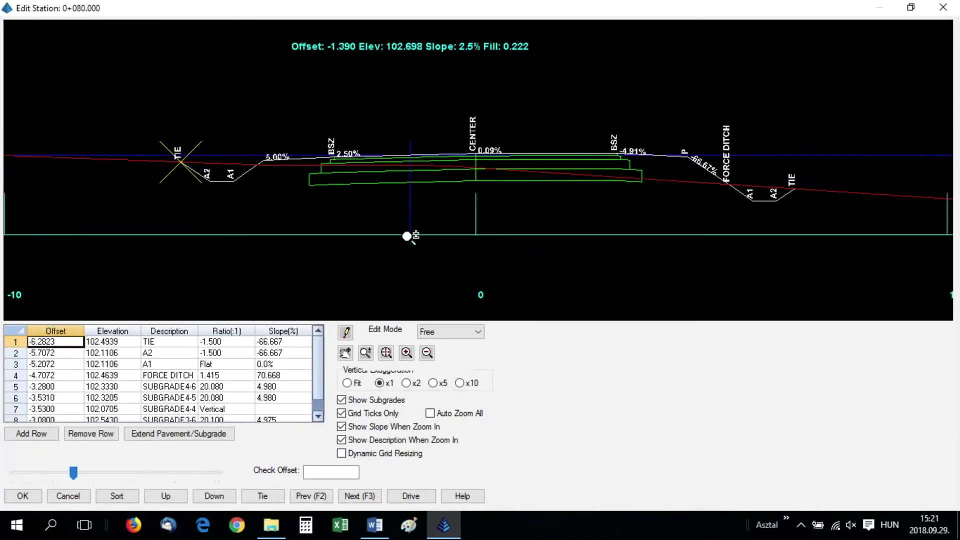
key(F3)
key(F3)
key(F3)
key(F3)
key(F3)
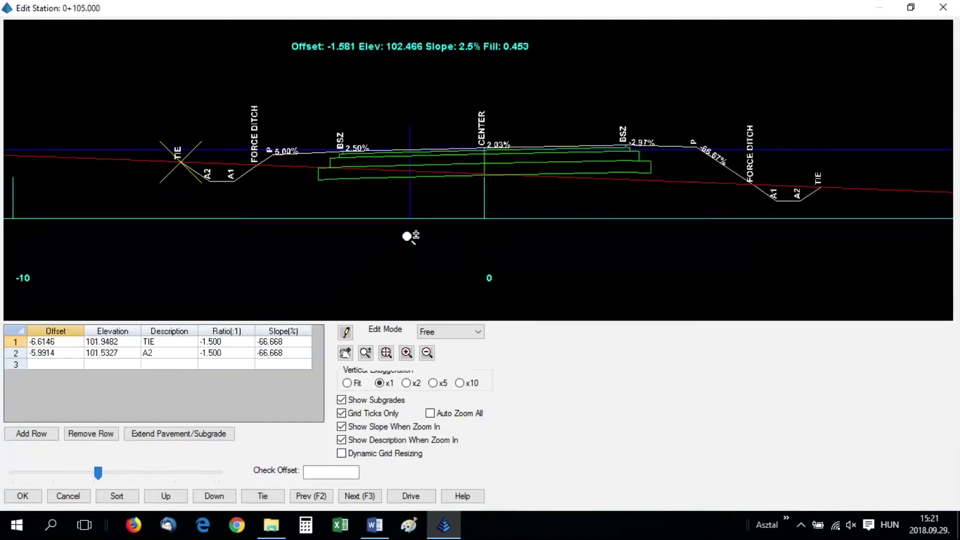
key(F3)
key(F3)
key(F3)
key(F3)
key(F3)
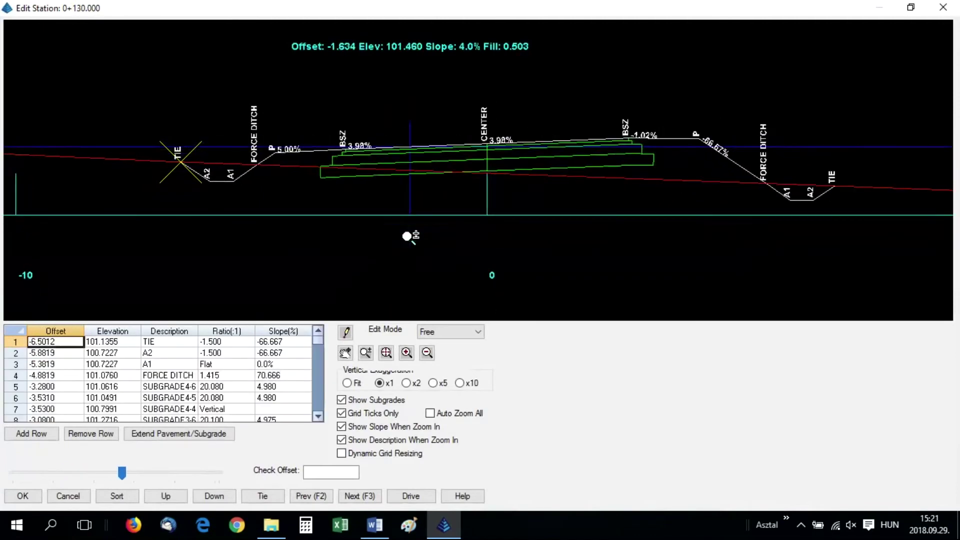
key(F3)
key(F3)
key(F3)
key(F3)
key(F3)
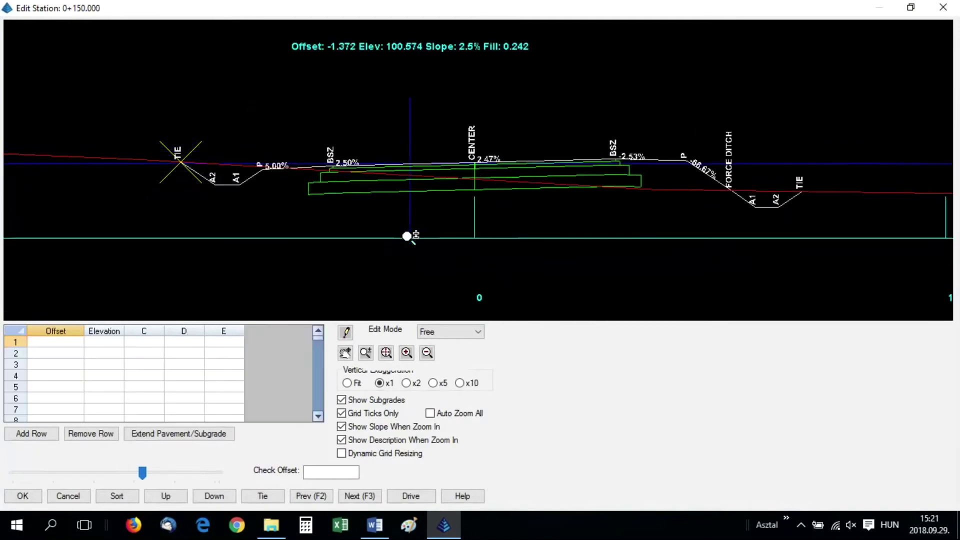
key(F3)
key(F3)
key(F3)
key(F3)
key(F3)
key(F3)
key(F3)
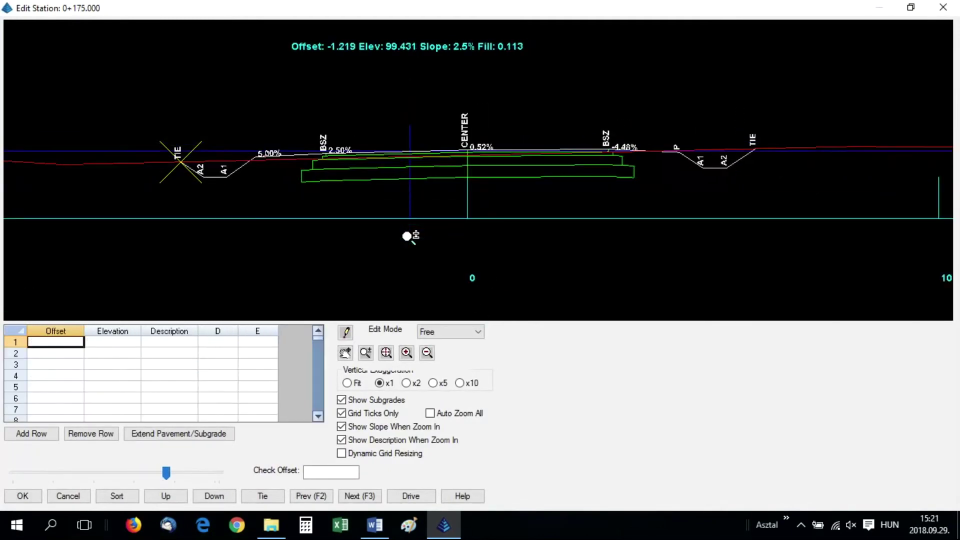
key(F3)
key(F3)
key(F3)
key(F3)
key(F3)
key(F3)
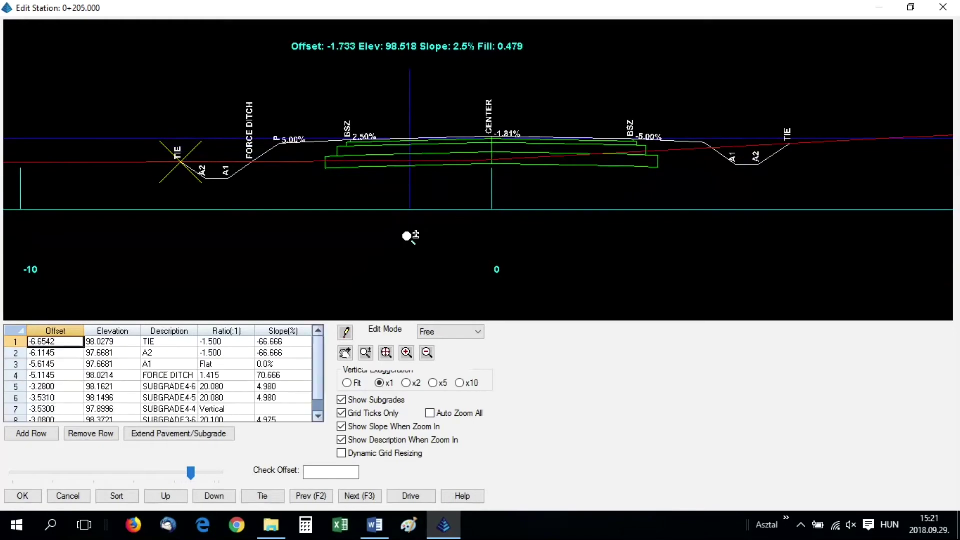
key(F3)
click(482, 289)
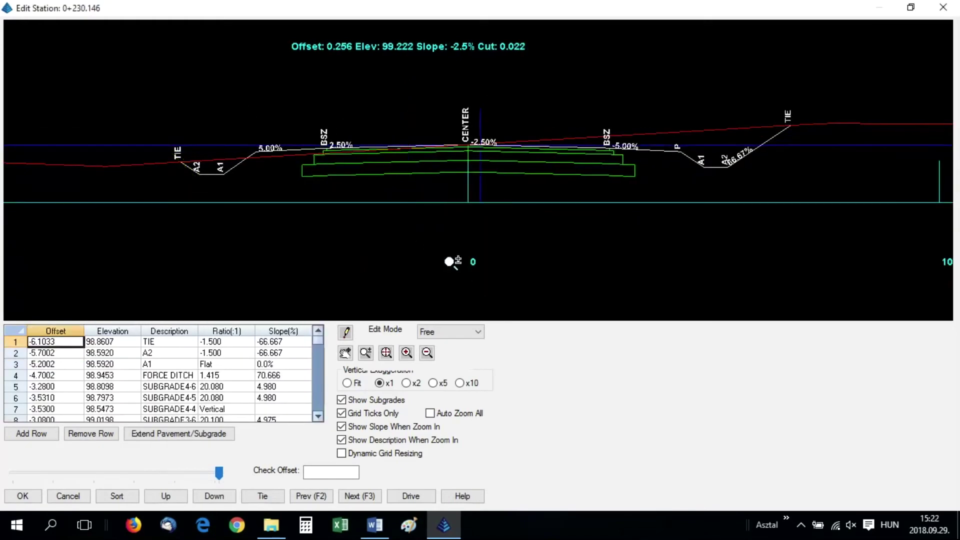
click(939, 10)
click(404, 416)
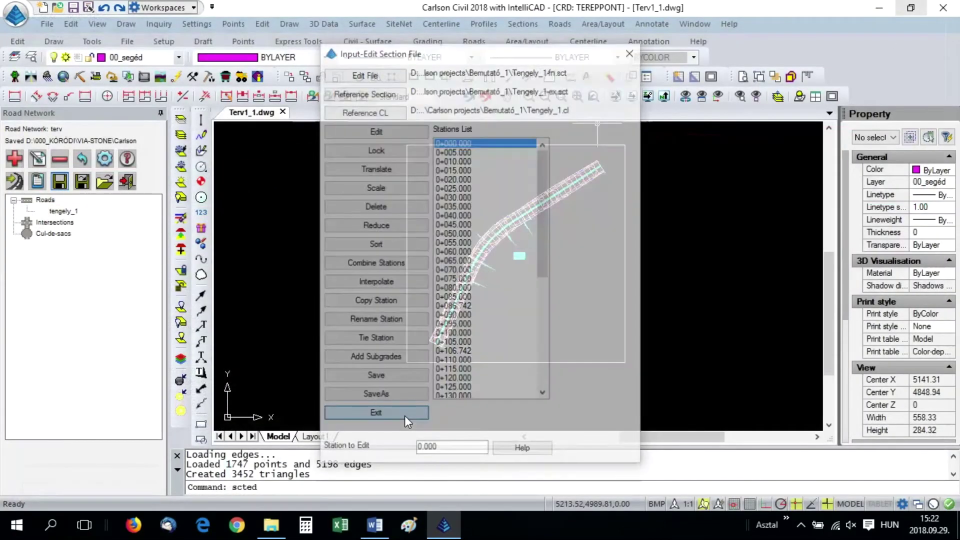
Step: Switch to the Word outline, select the task line "Hossz-szelvény nyomtatás", and return to Carlson Civil
click(371, 537)
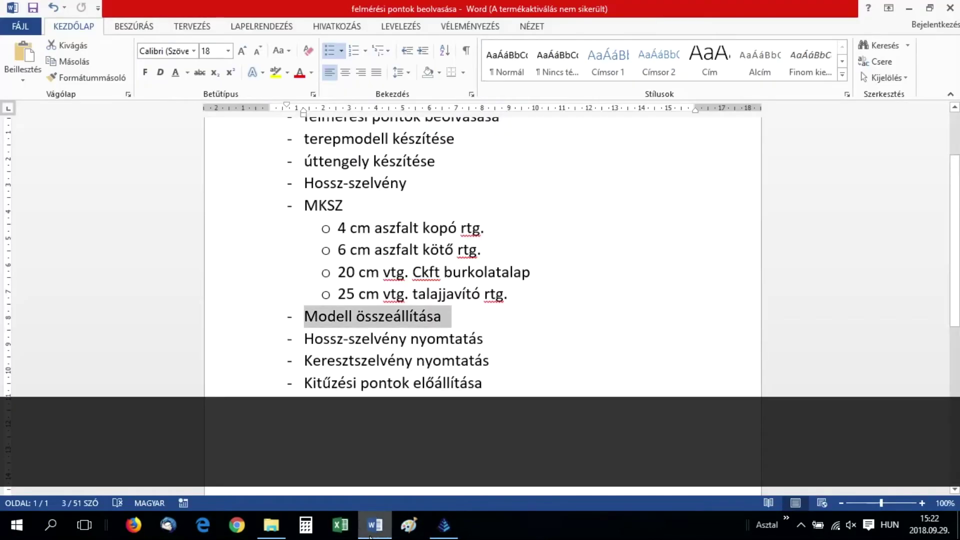
click(252, 343)
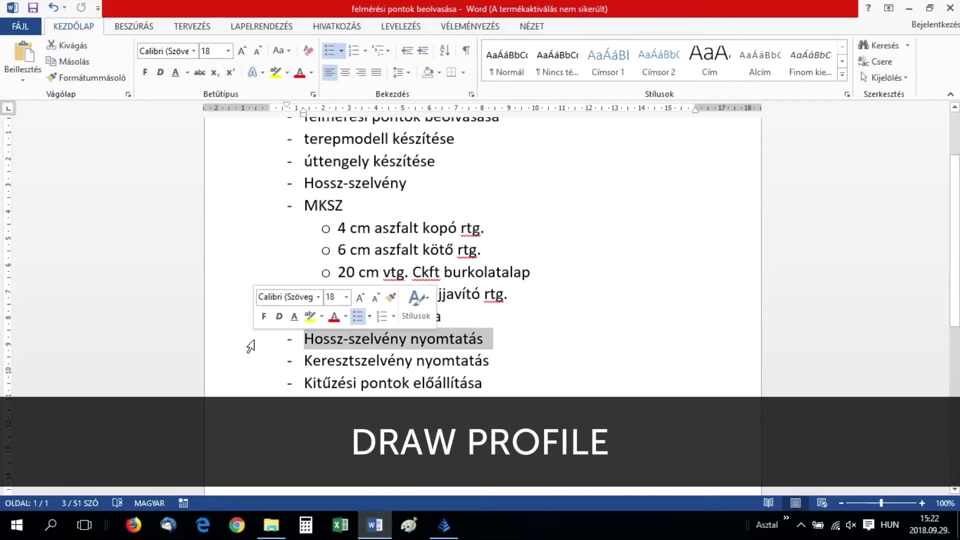
click(435, 533)
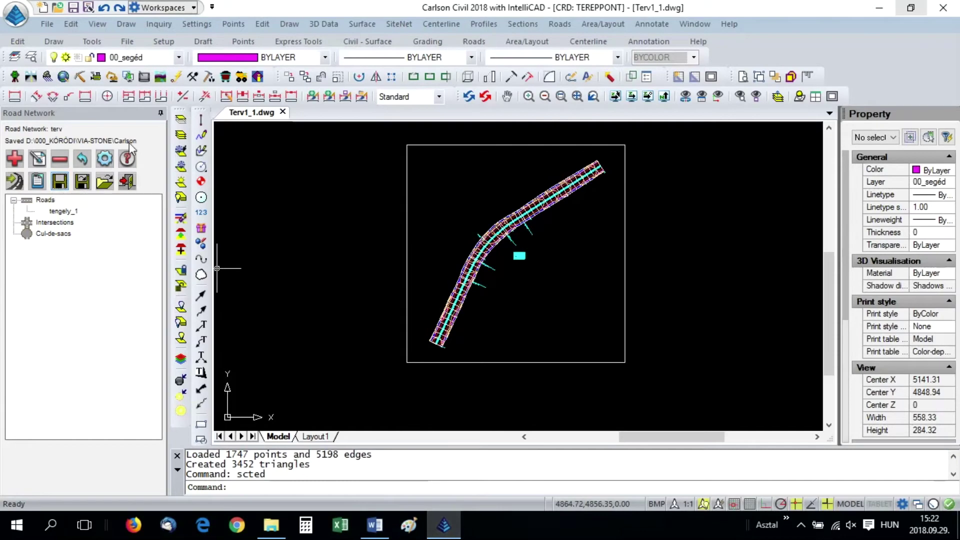
Step: Collapse the Road Network pane and start Draw Profile with tengely_1.cl as the reference centerline
click(160, 114)
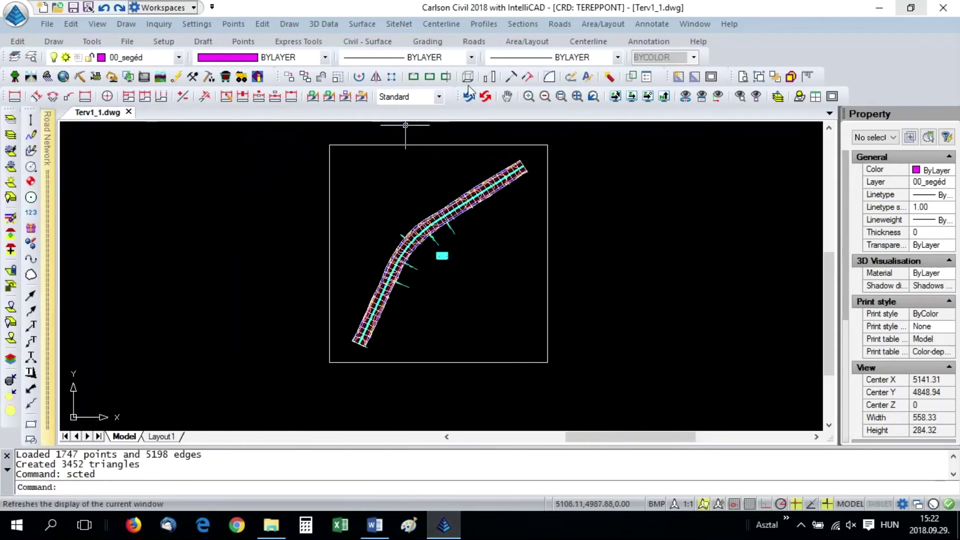
click(495, 23)
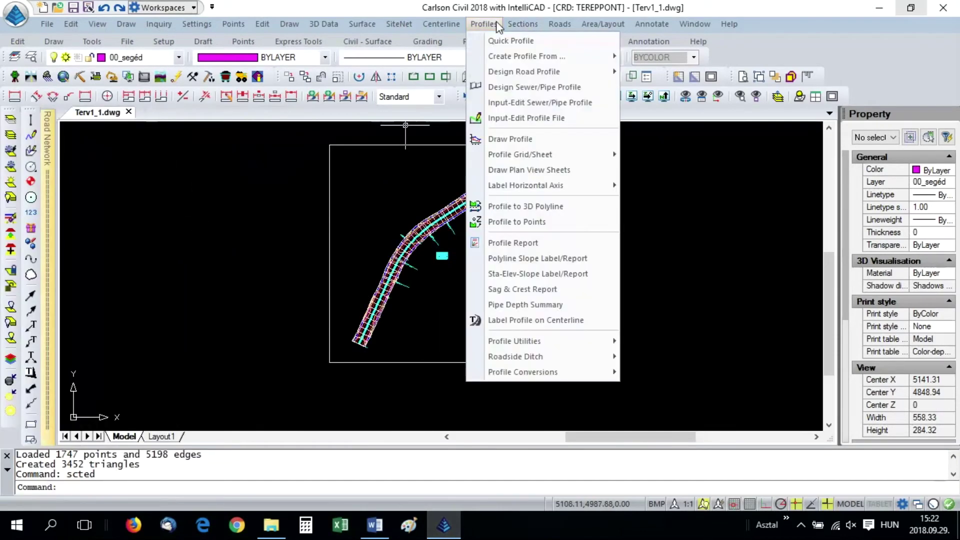
click(515, 140)
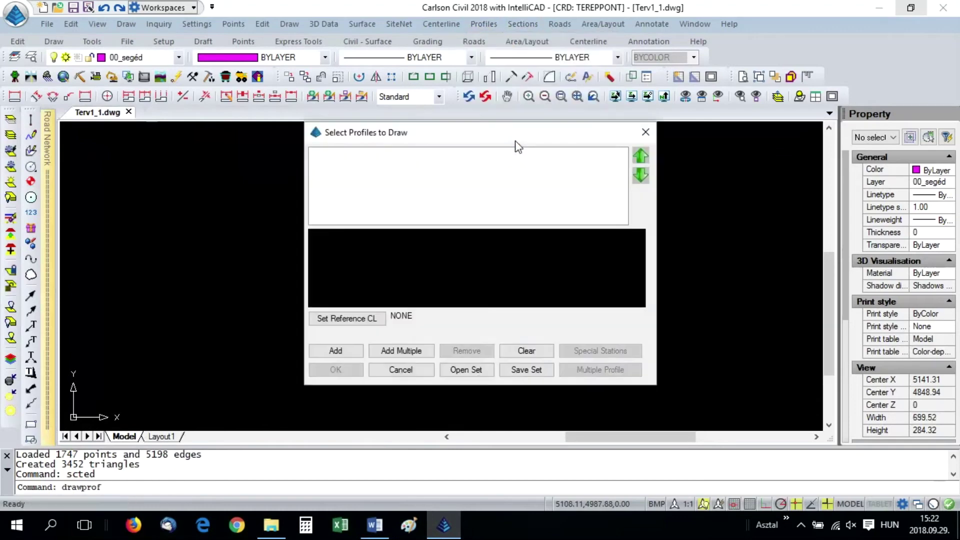
click(358, 319)
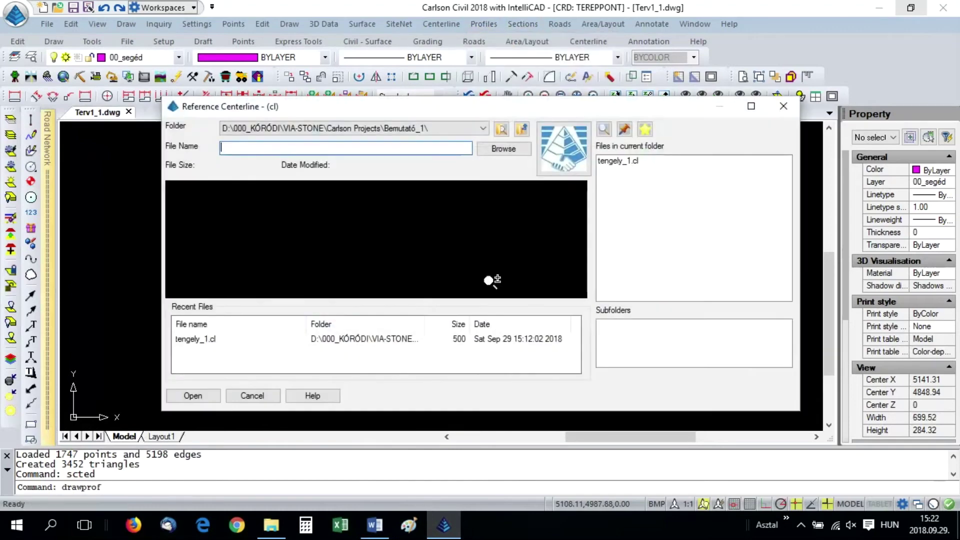
double_click(615, 161)
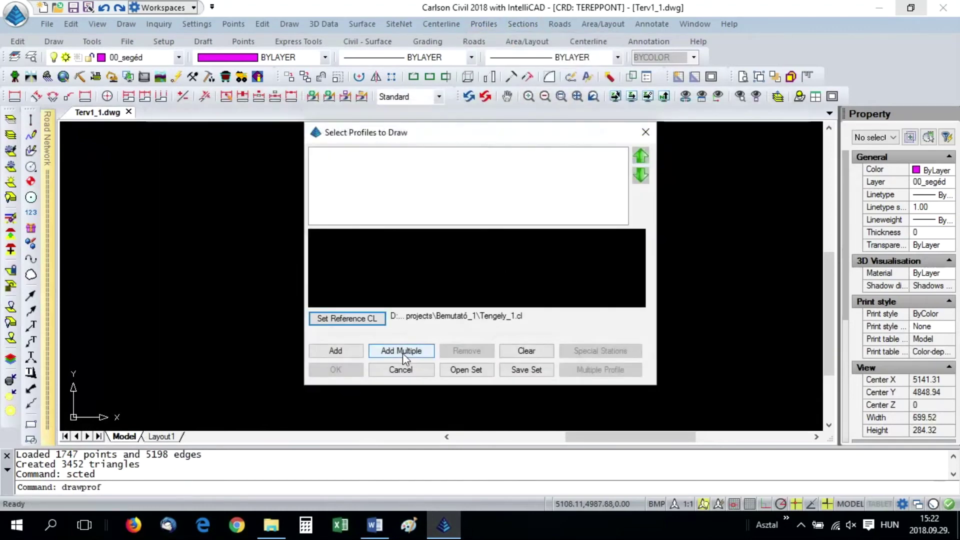
Step: Add profiles tengely_1.pro and tengely_1-ex.pro to the drawing list, preview each one, and accept the selection
click(335, 351)
double_click(623, 170)
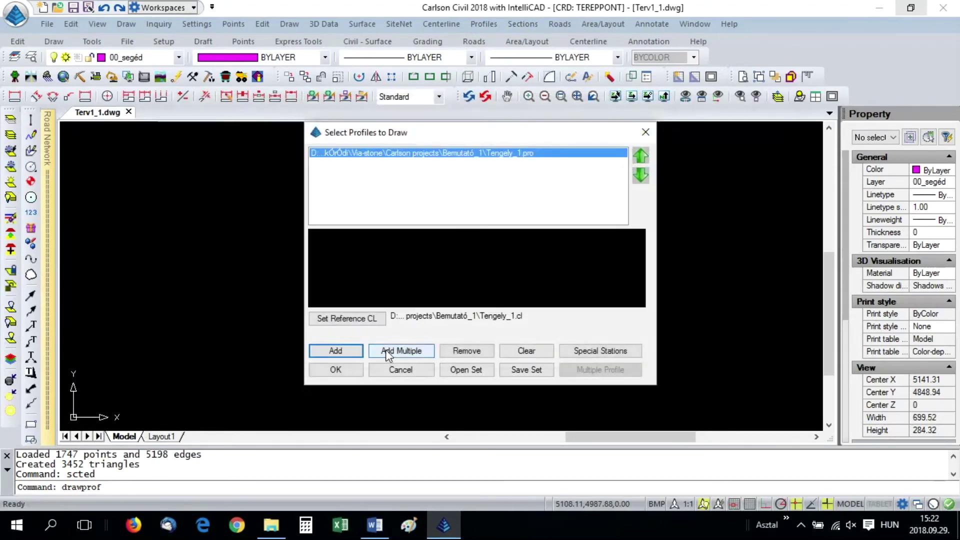
click(337, 349)
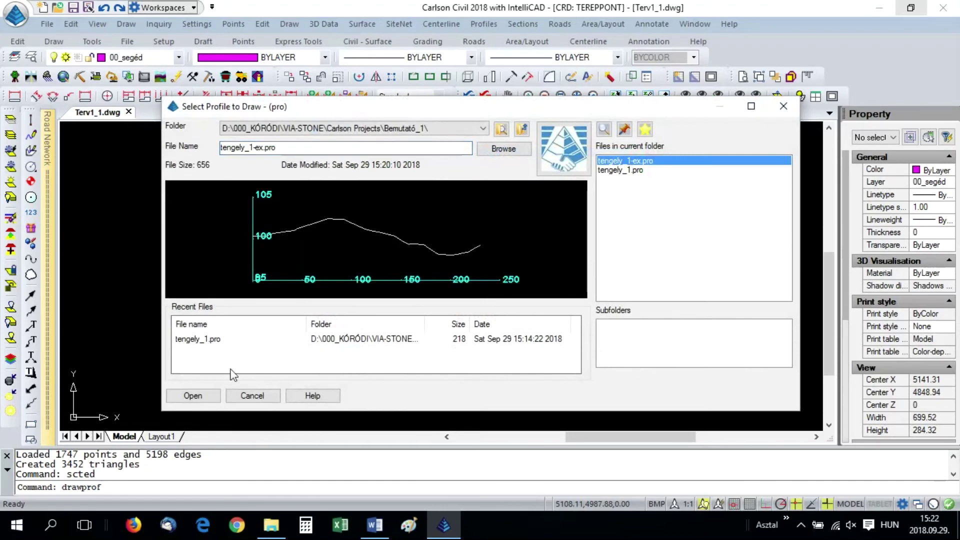
click(193, 396)
click(435, 153)
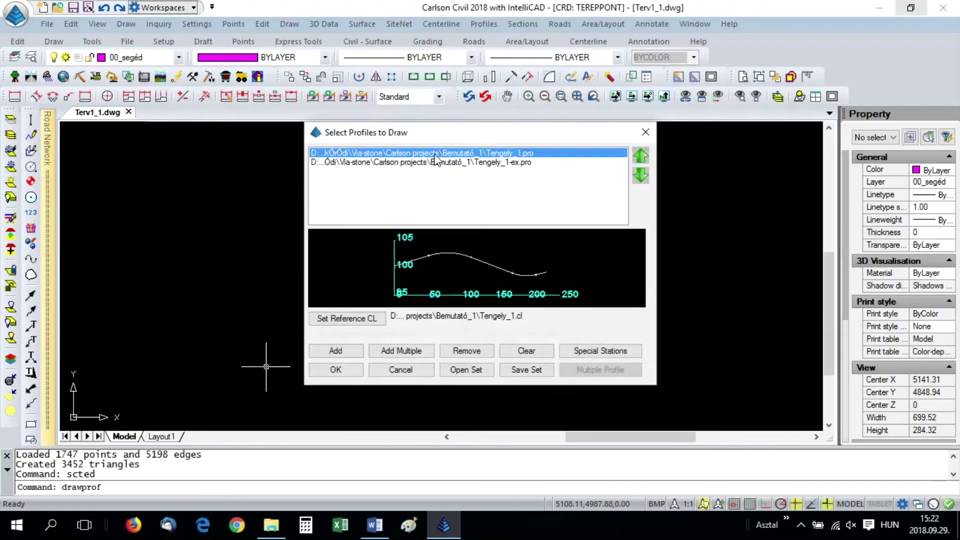
click(436, 162)
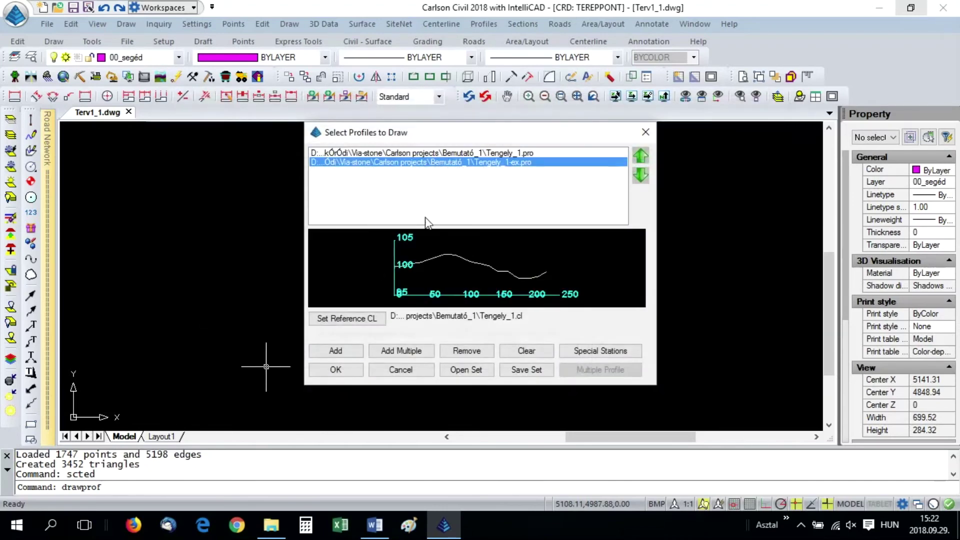
click(336, 371)
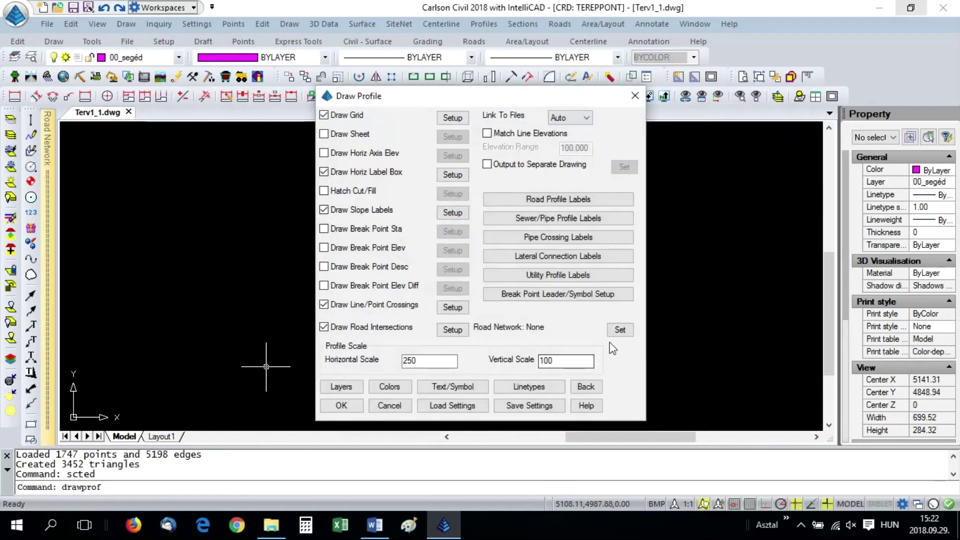
Step: Accept the profile scales of 250 horizontal and 100 vertical, and set the grid's top elevation to 105 and bottom elevation to 95
click(341, 405)
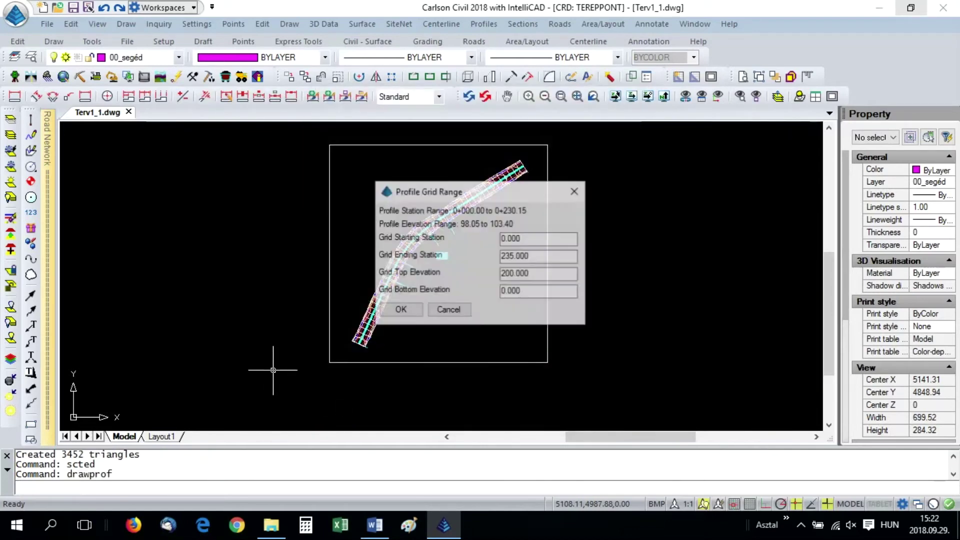
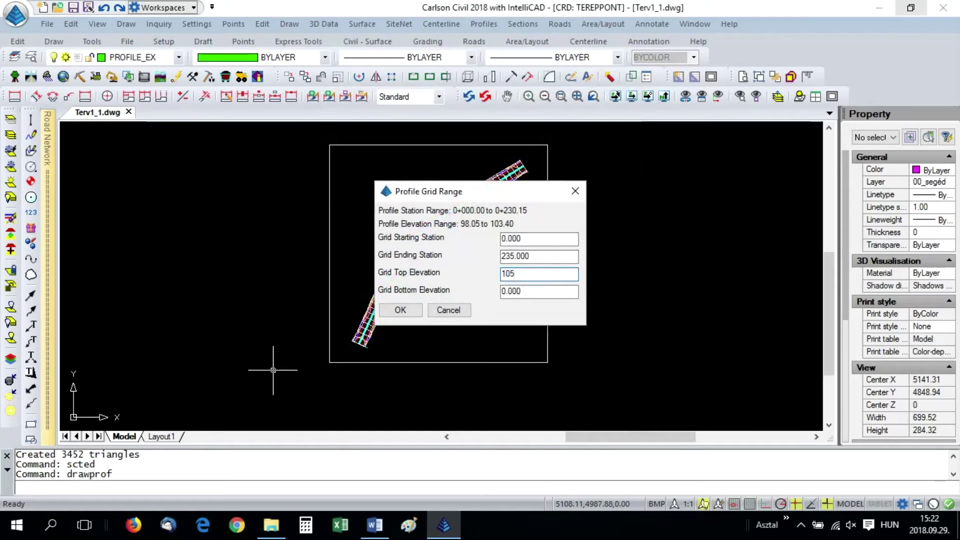
key(Tab)
text(95)
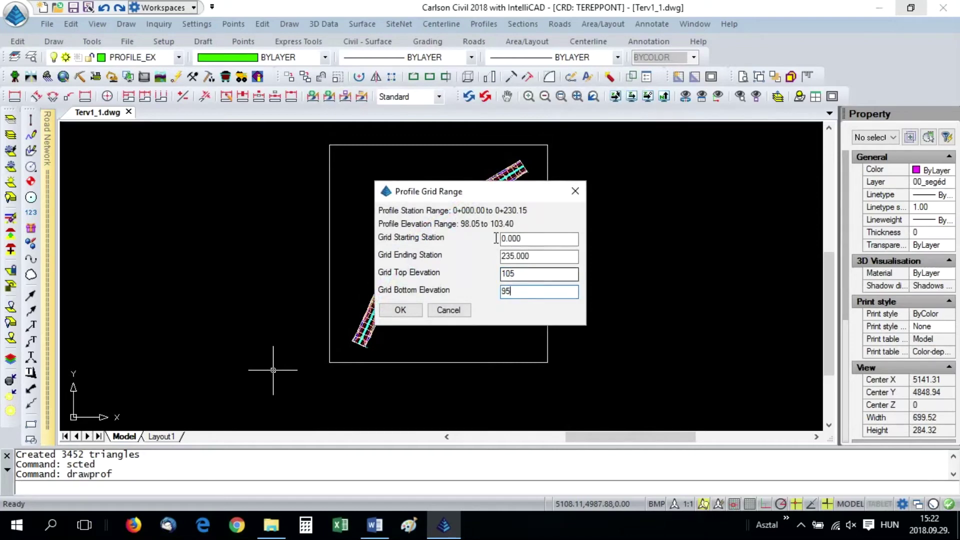
click(400, 310)
Step: Place the profile grid to the right of the road plan's frame and skip choosing a section alignment file
scroll(617, 246, down, 2)
scroll(620, 253, up, 2)
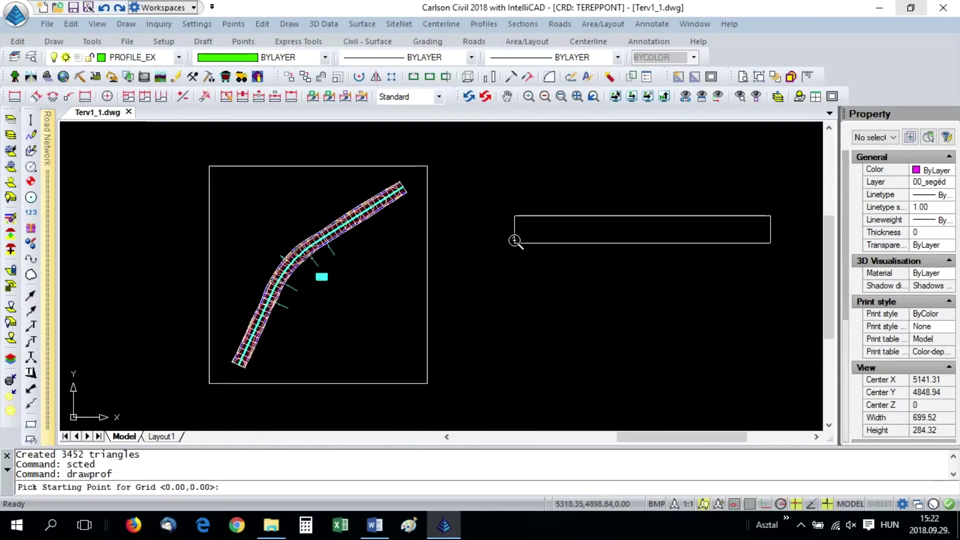
click(511, 250)
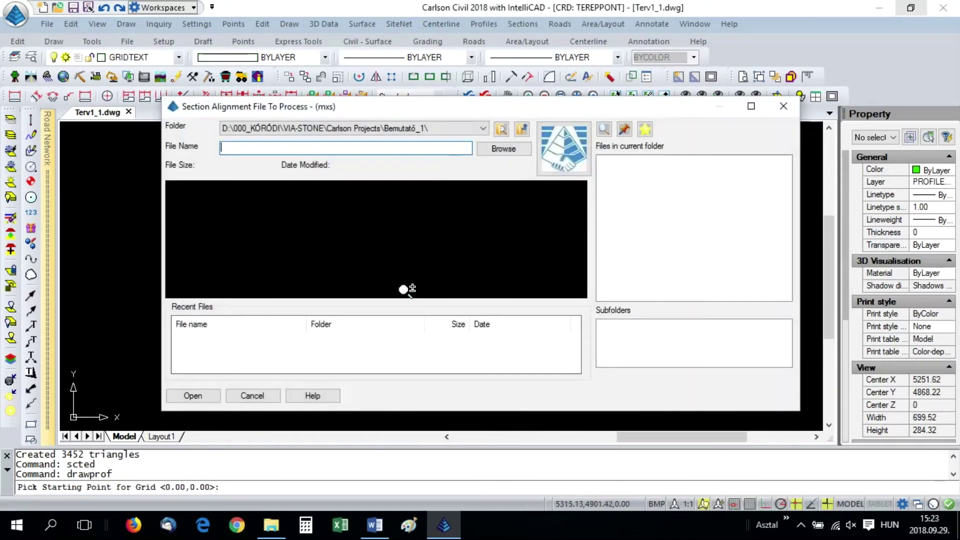
click(235, 395)
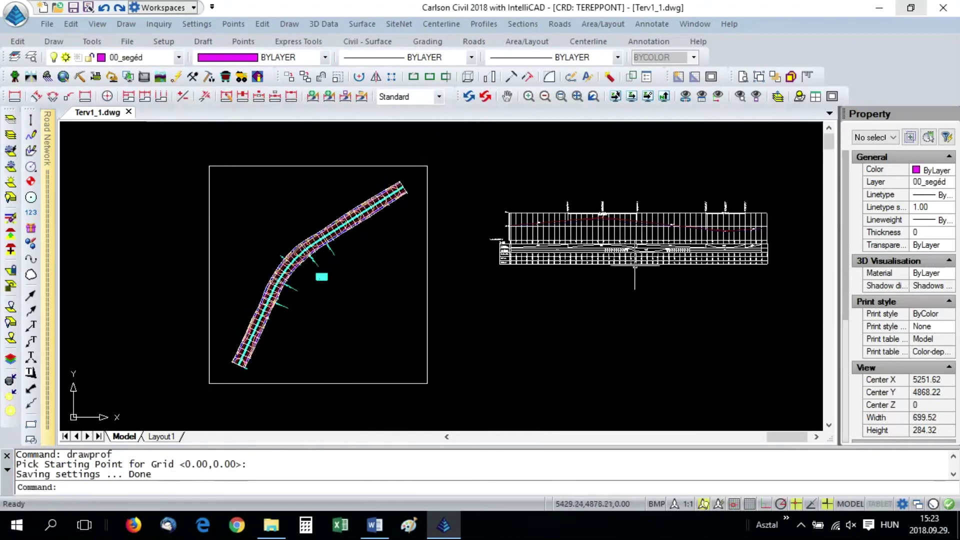
Step: Freeze the layer of the interior grid lines in the drawn profile by picking two of its lines
scroll(618, 221, up, 3)
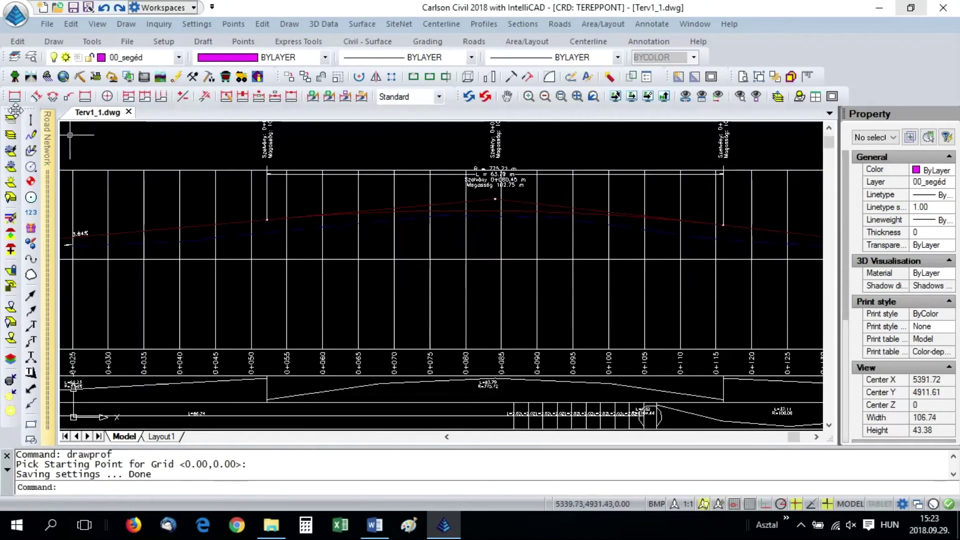
click(10, 181)
click(251, 290)
click(188, 280)
key(Return)
scroll(322, 264, down, 2)
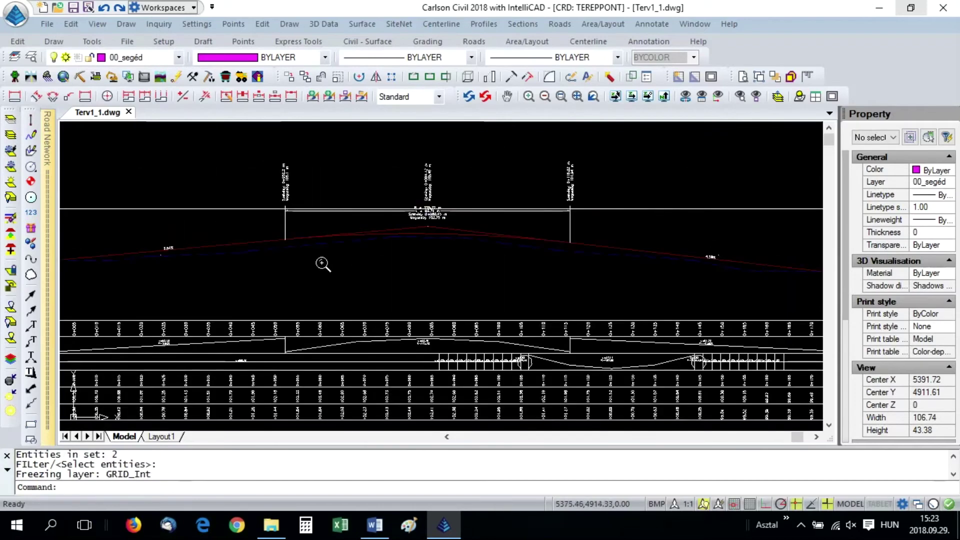
Step: Examine the drawn profile along its whole length, including its label bands, grades and vertical curve labels, and regenerate the display
scroll(193, 300, down, 2)
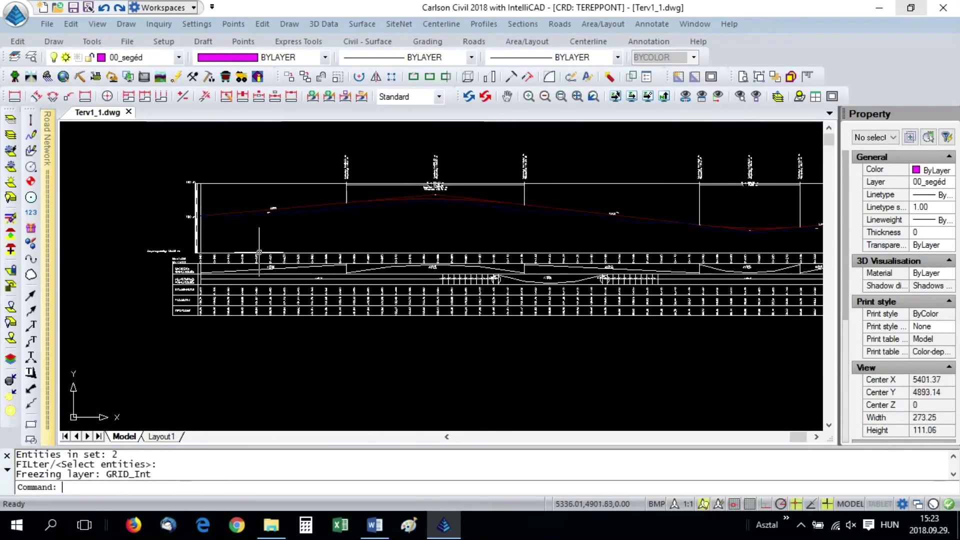
scroll(210, 285, up, 4)
scroll(142, 326, up, 2)
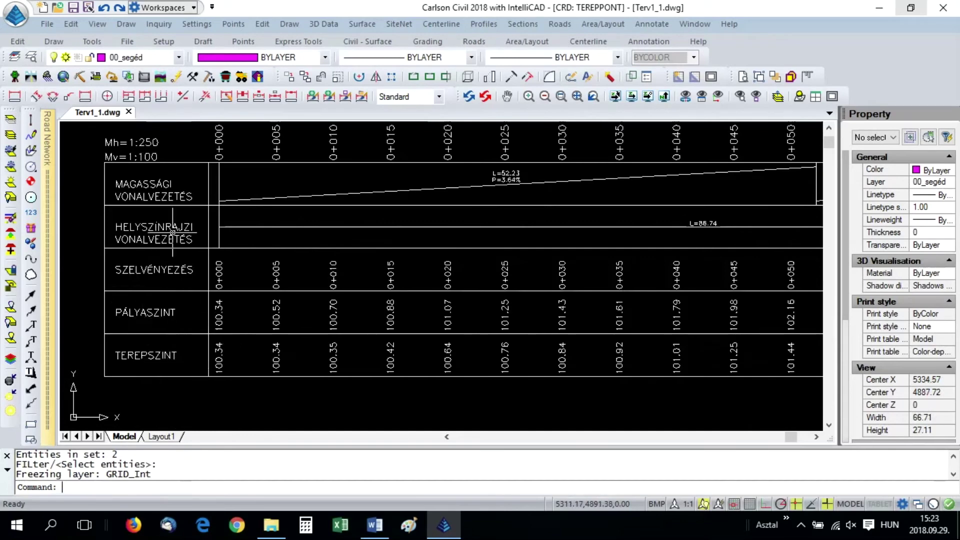
scroll(175, 232, down, 3)
scroll(301, 303, up, 1)
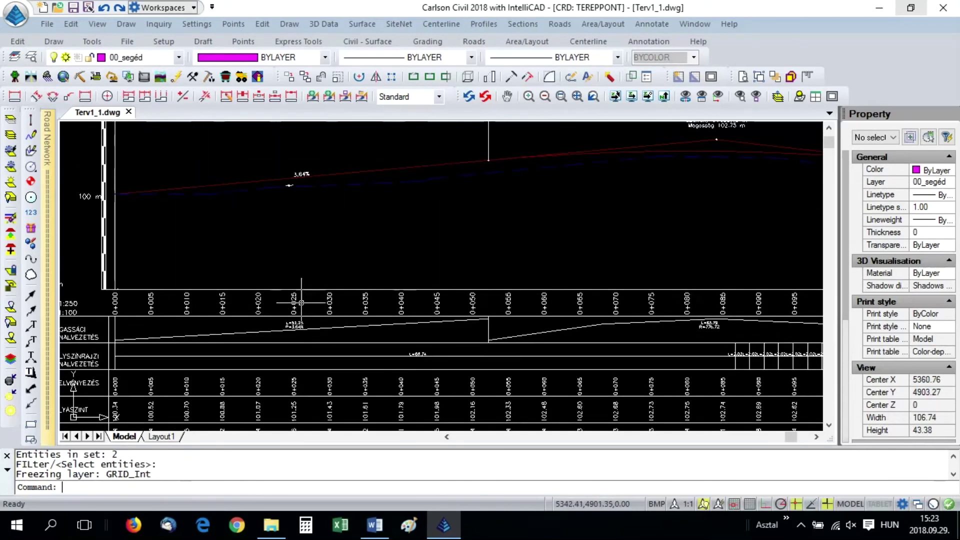
click(485, 96)
scroll(345, 283, up, 1)
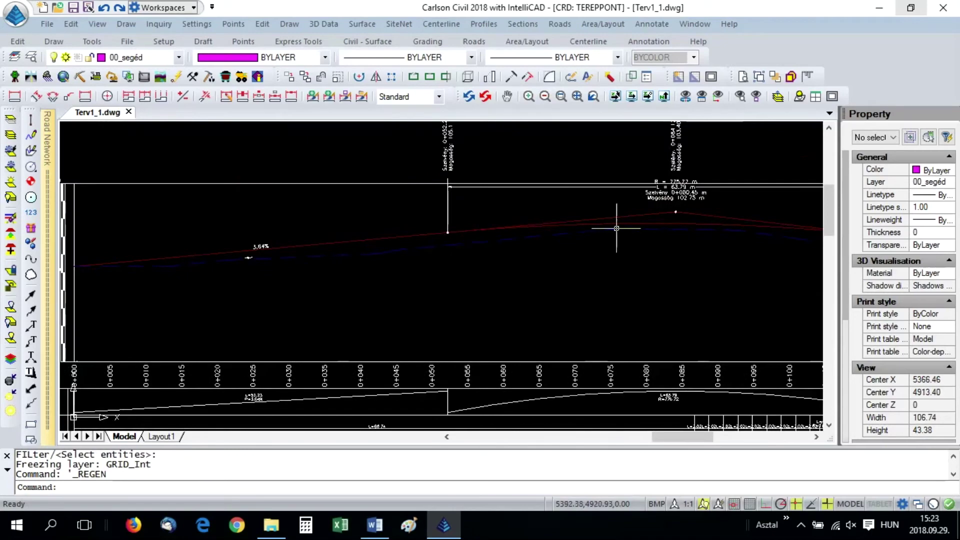
scroll(688, 199, up, 3)
scroll(557, 229, down, 1)
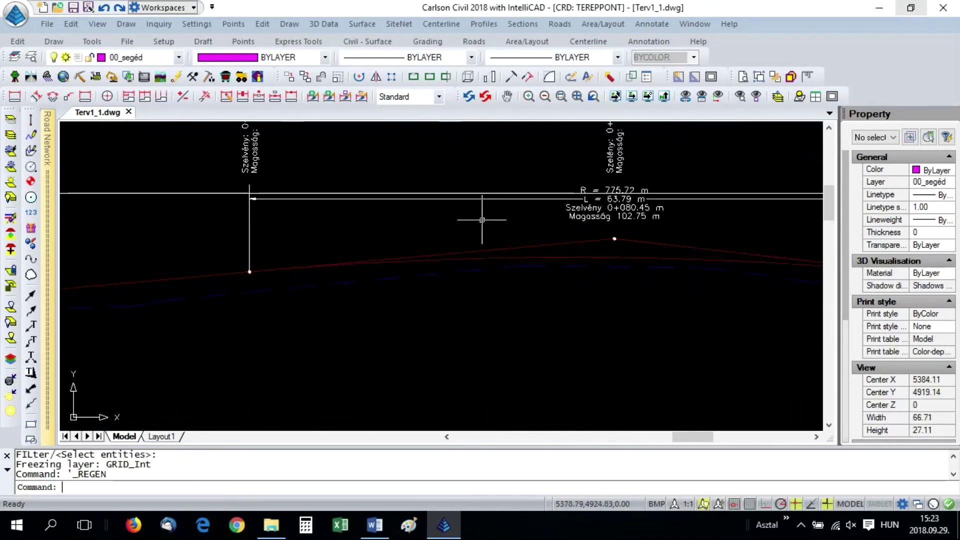
scroll(415, 215, down, 1)
scroll(398, 224, up, 3)
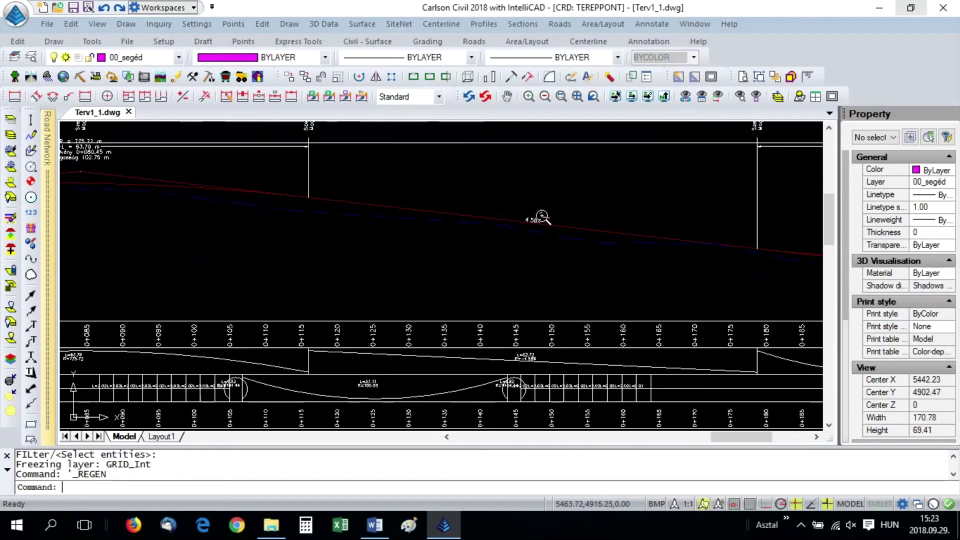
middle_drag(617, 253, 314, 242)
scroll(568, 257, up, 1)
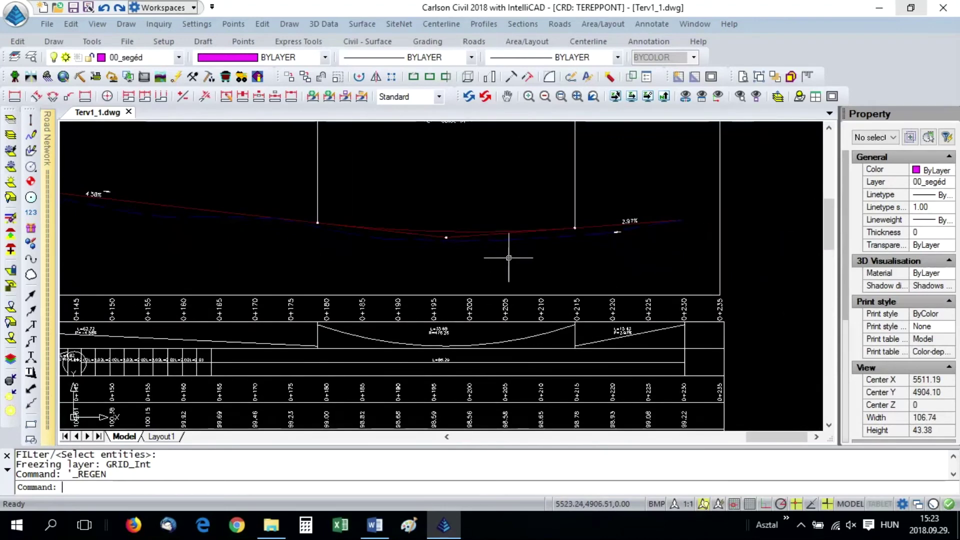
scroll(637, 260, down, 2)
scroll(488, 257, down, 2)
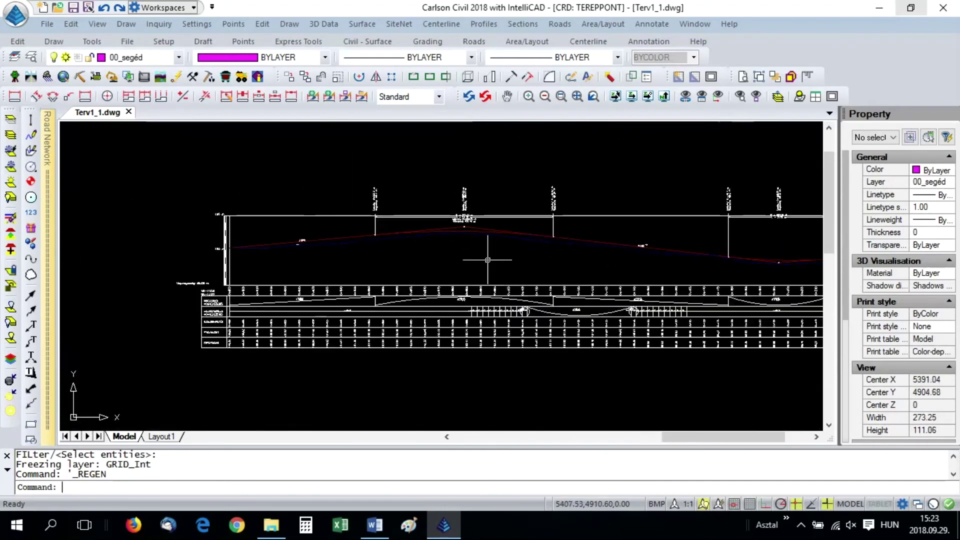
scroll(463, 201, down, 2)
Step: Draw the superelevation diagram from Sed_t_1.sud with the current plot settings and place it above the profile grid
click(557, 25)
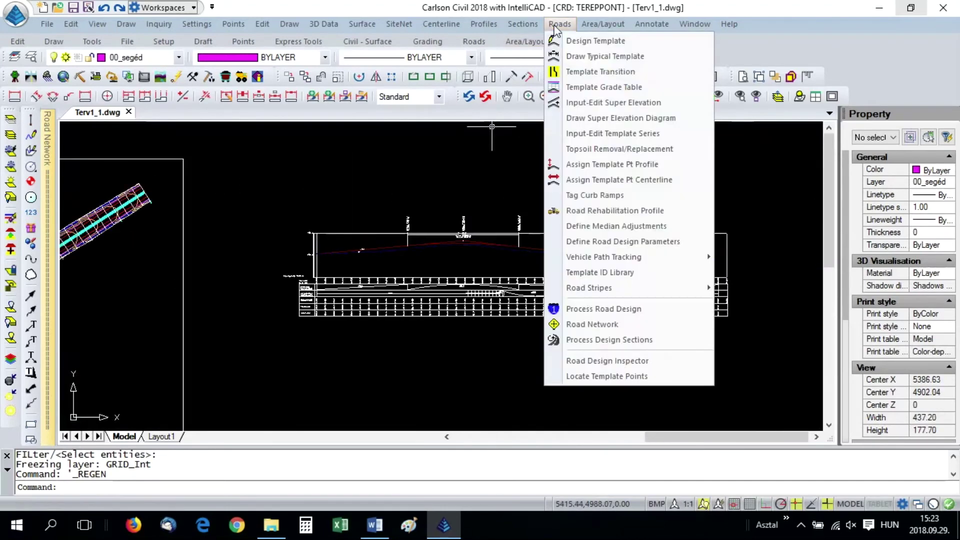
click(618, 119)
click(626, 164)
double_click(626, 161)
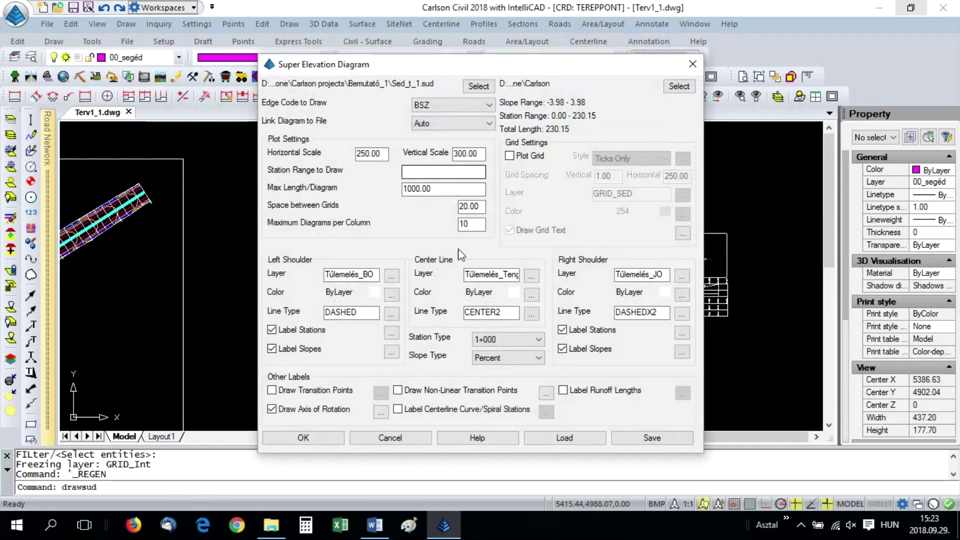
click(299, 438)
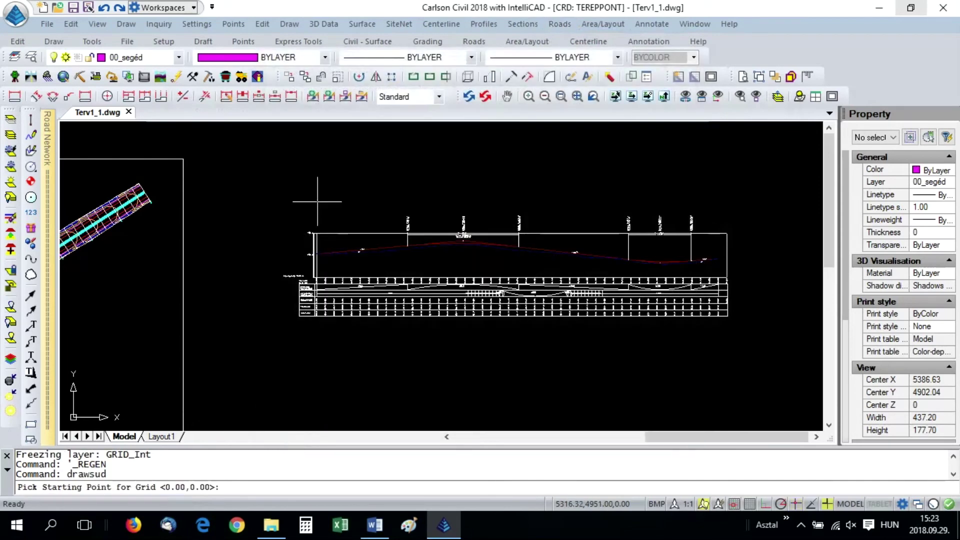
click(314, 162)
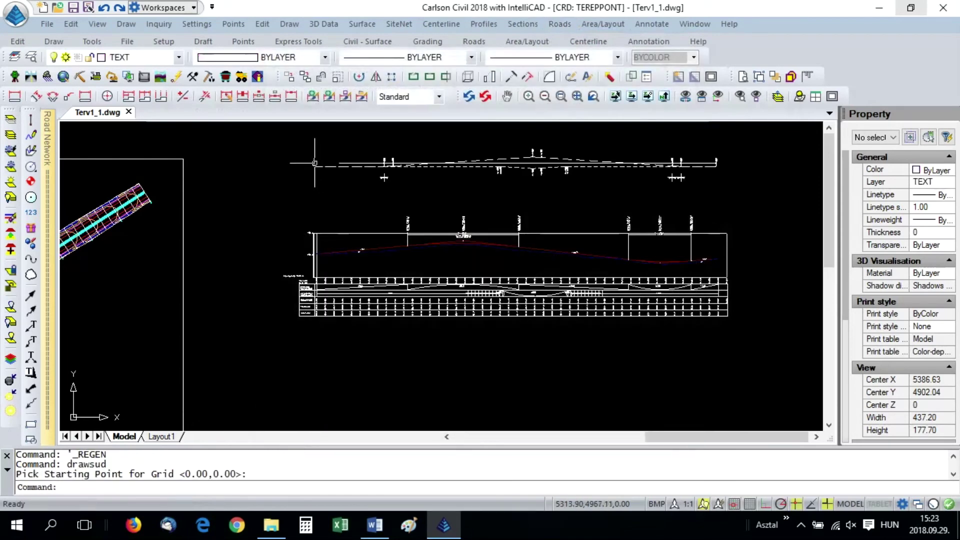
Step: Set the layer colours of the superelevation diagram: Túlemelés_BO yellow, Túlemelés_JO green and Túlemelés_Tengely red
click(31, 58)
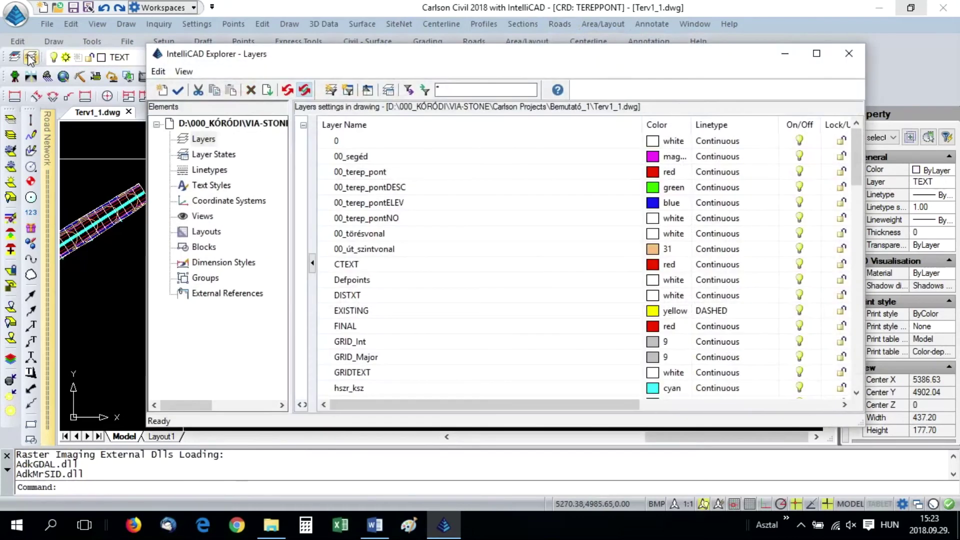
scroll(495, 300, down, 20)
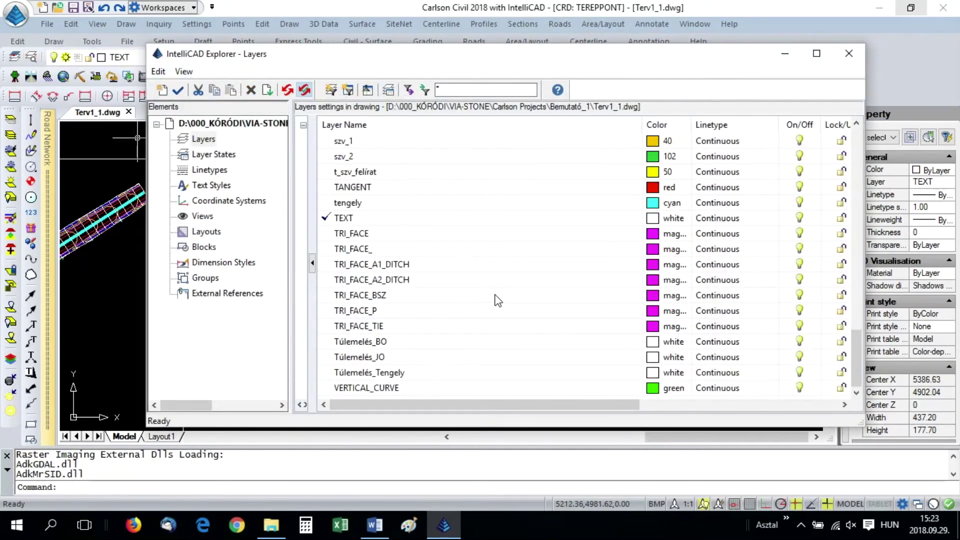
click(652, 342)
double_click(508, 230)
click(655, 358)
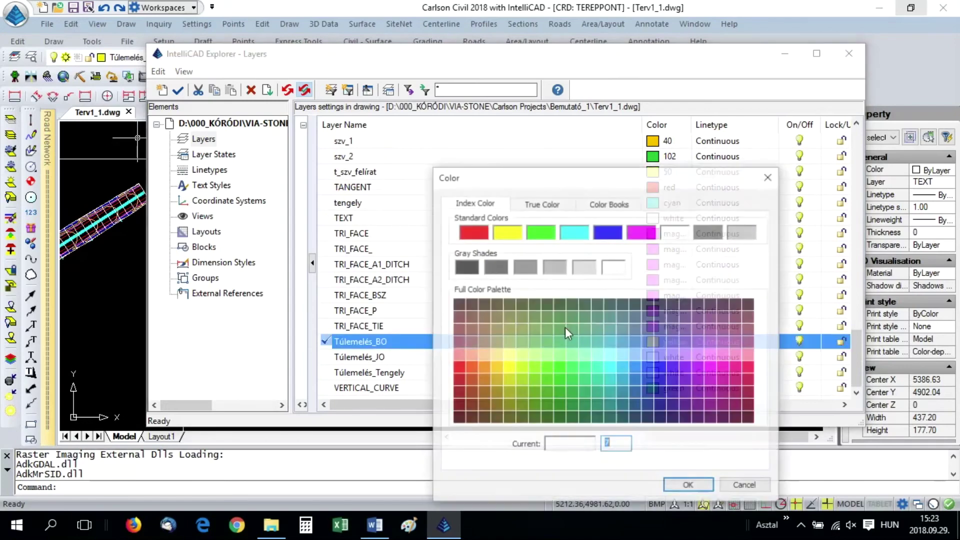
double_click(541, 232)
click(406, 378)
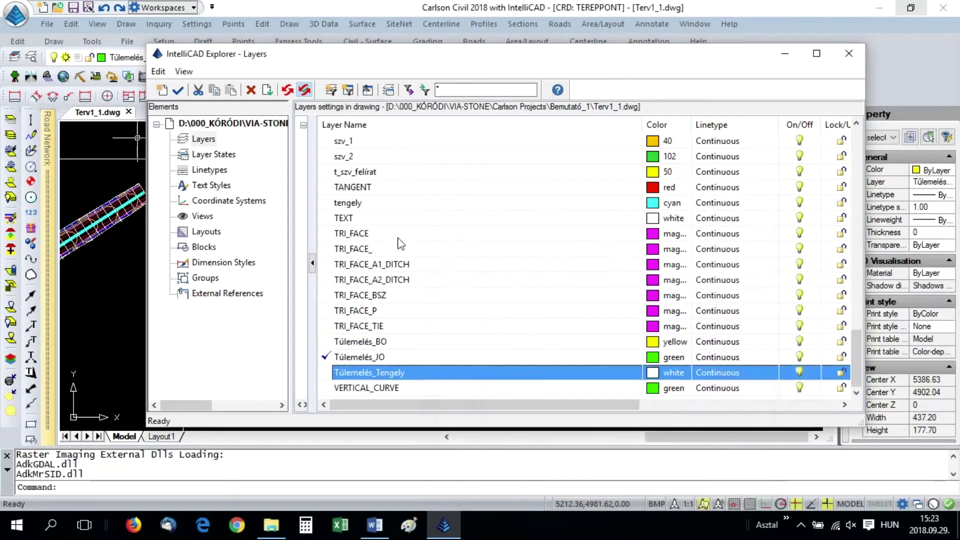
click(650, 373)
click(473, 232)
click(689, 486)
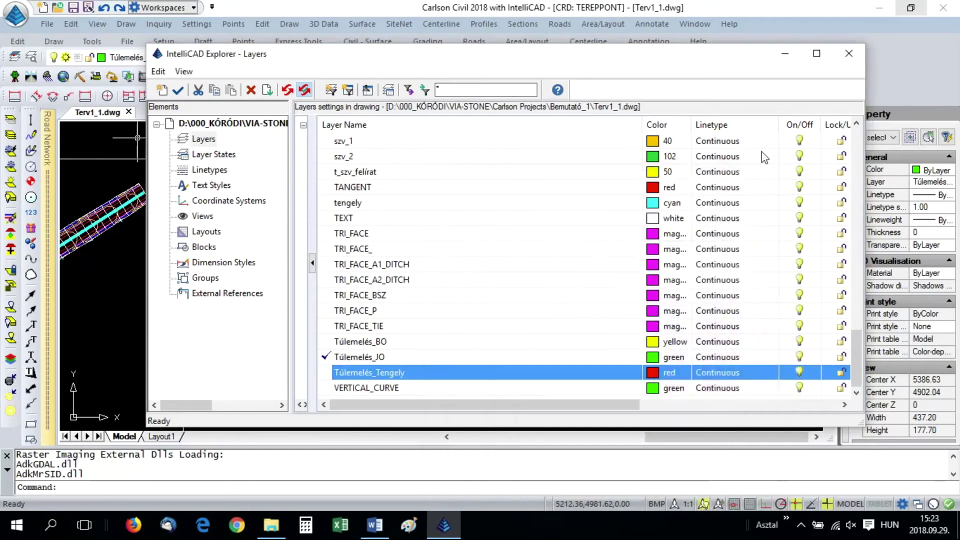
click(849, 53)
Step: Examine the superelevation diagram's shoulder lines, station and slope labels, and crown symbols from start to end
scroll(430, 159, up, 5)
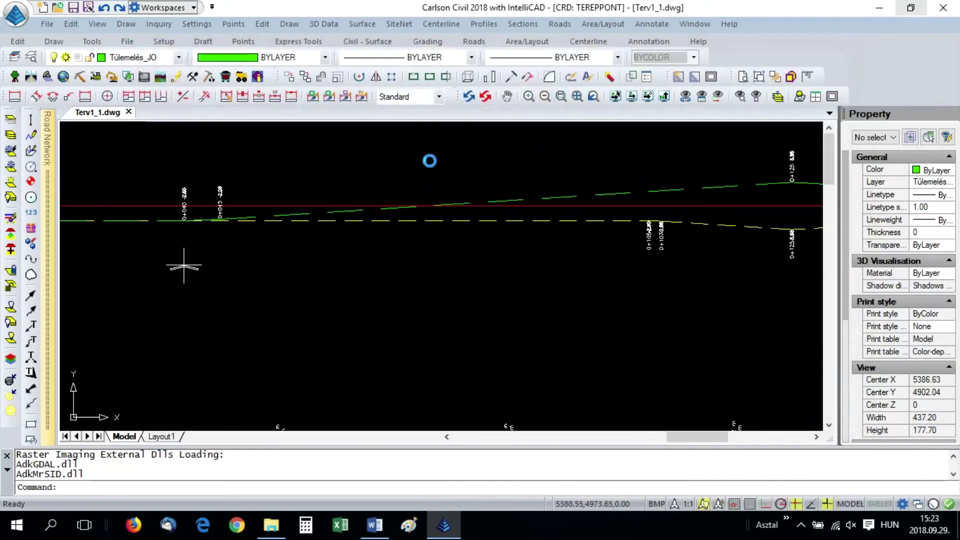
scroll(165, 247, up, 1)
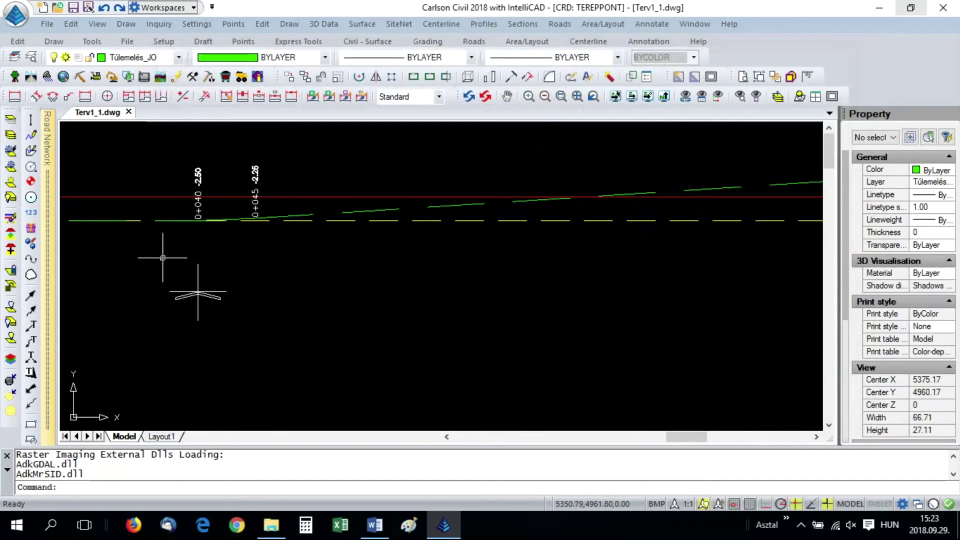
scroll(165, 258, down, 4)
scroll(424, 220, up, 4)
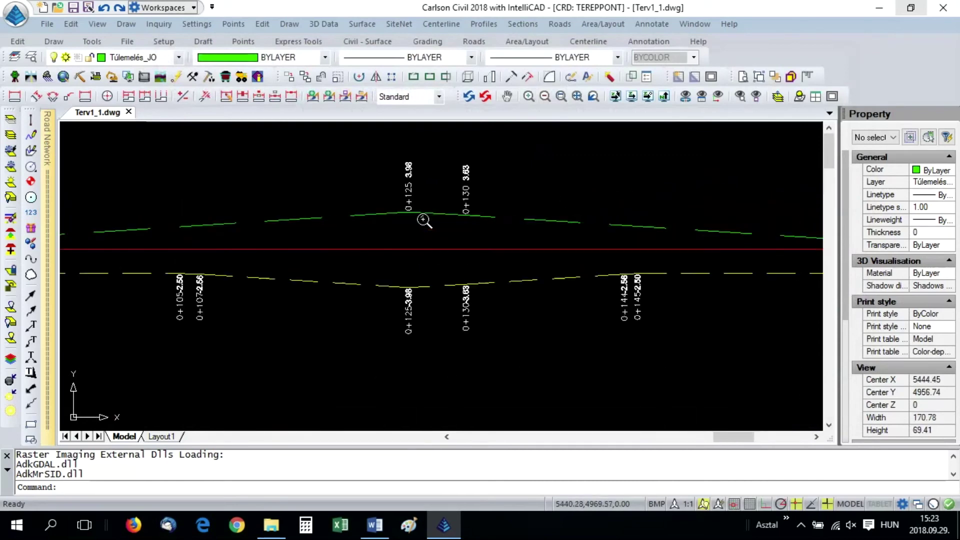
scroll(459, 244, down, 2)
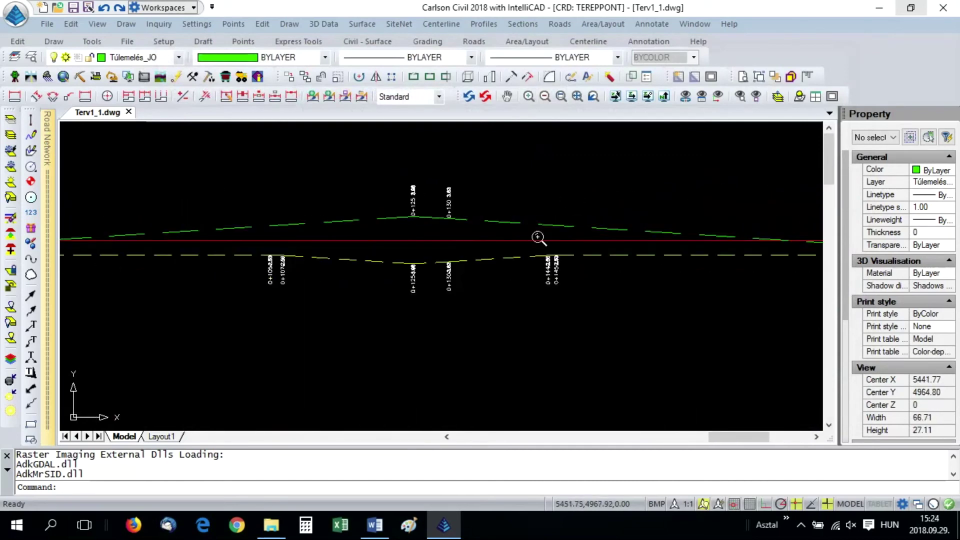
scroll(625, 268, down, 2)
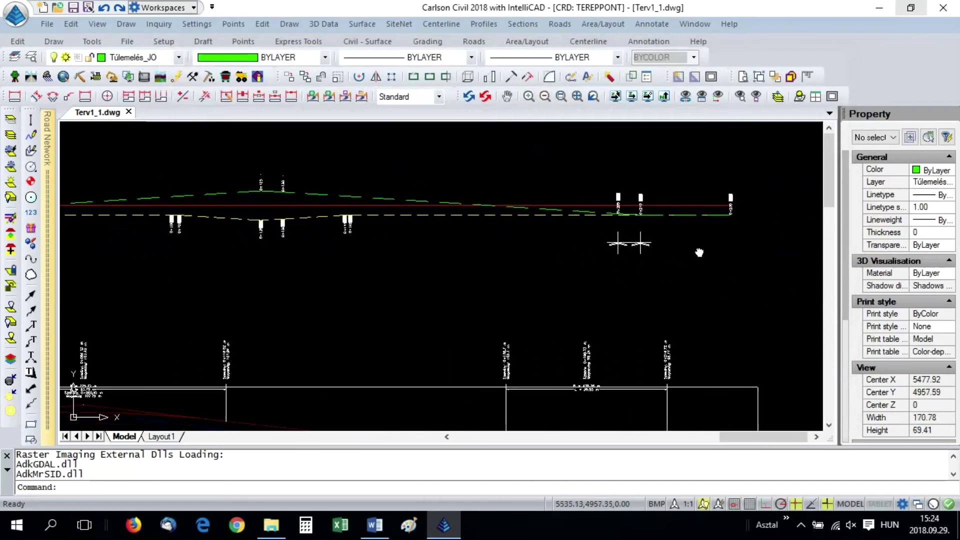
scroll(534, 263, up, 2)
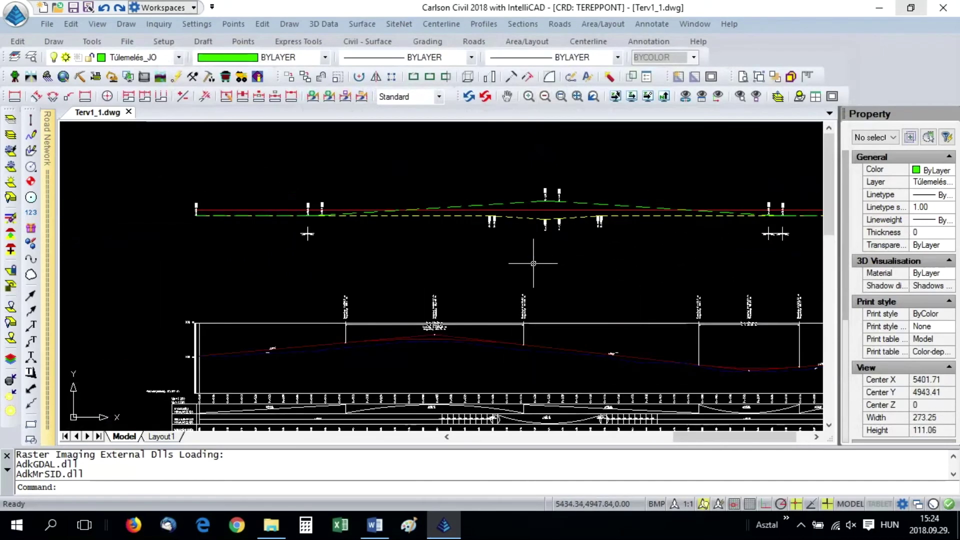
scroll(534, 264, down, 2)
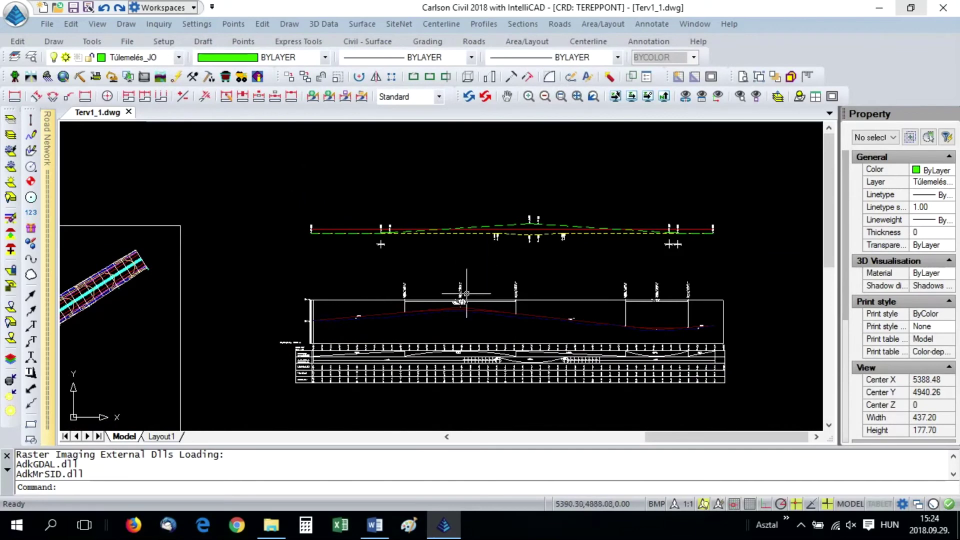
Step: Check the next task in the Word outline, return to Carlson Civil, and start drawing section files with tengely_1.cl as reference centerline
click(374, 526)
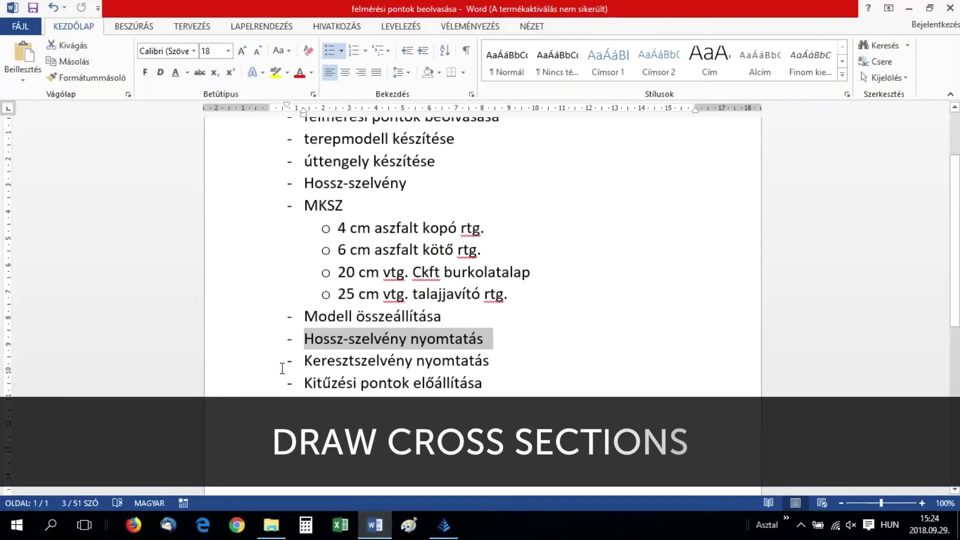
click(443, 526)
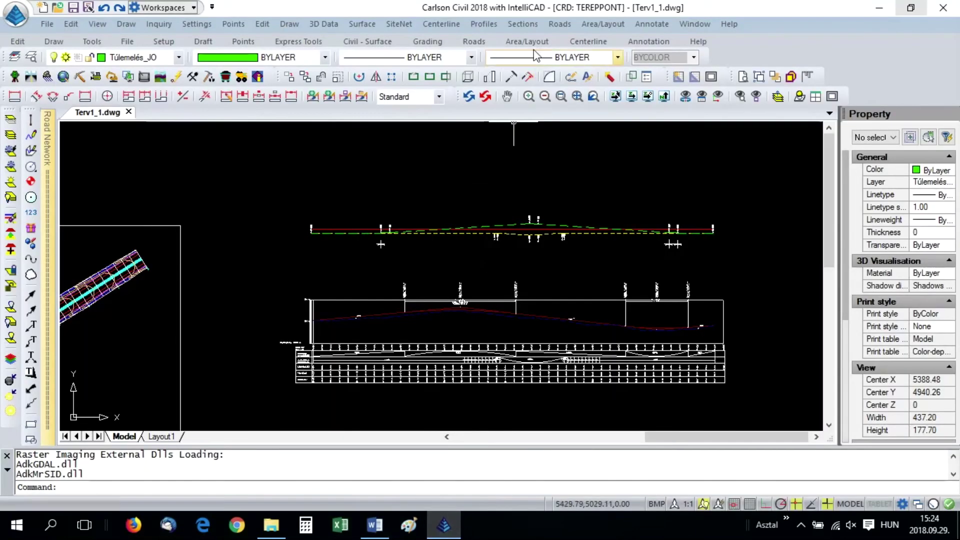
click(524, 24)
click(539, 190)
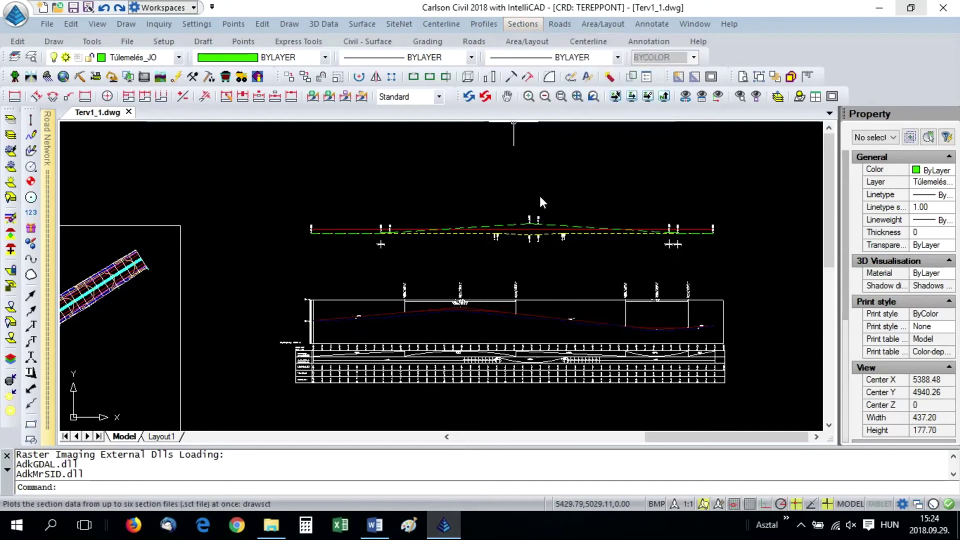
click(633, 284)
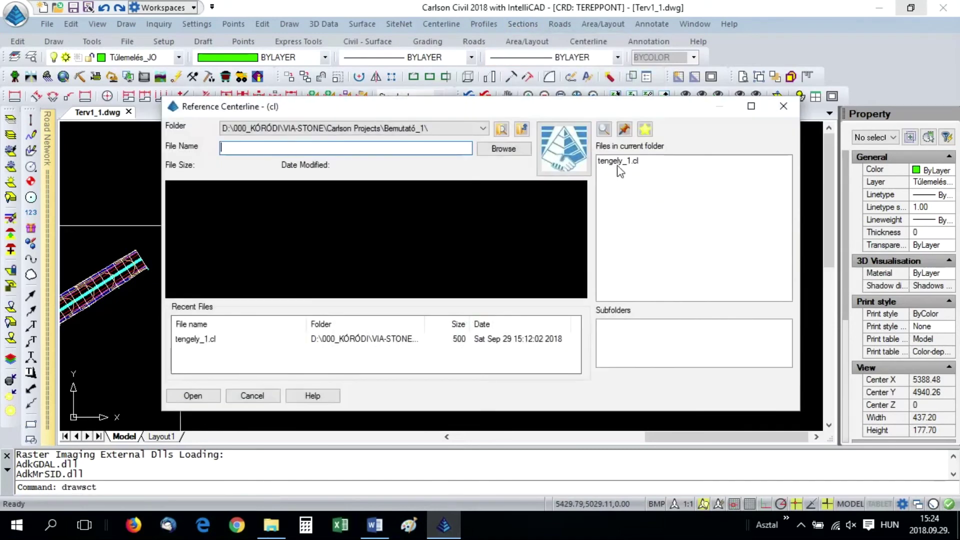
click(617, 161)
double_click(616, 162)
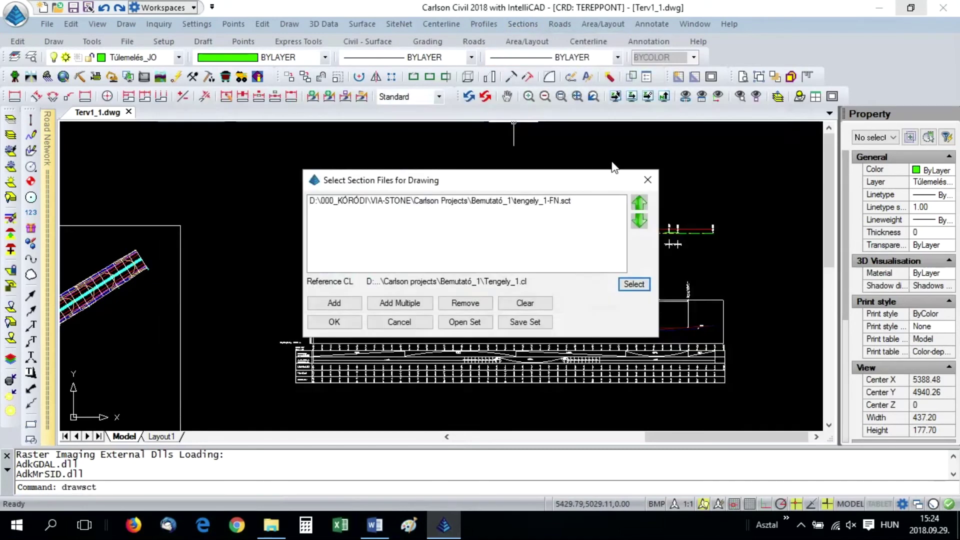
Step: Empty the section file list, add tengely_1-FN.sct and tengely_1-EX.sct for drawing, and accept the selection
click(454, 204)
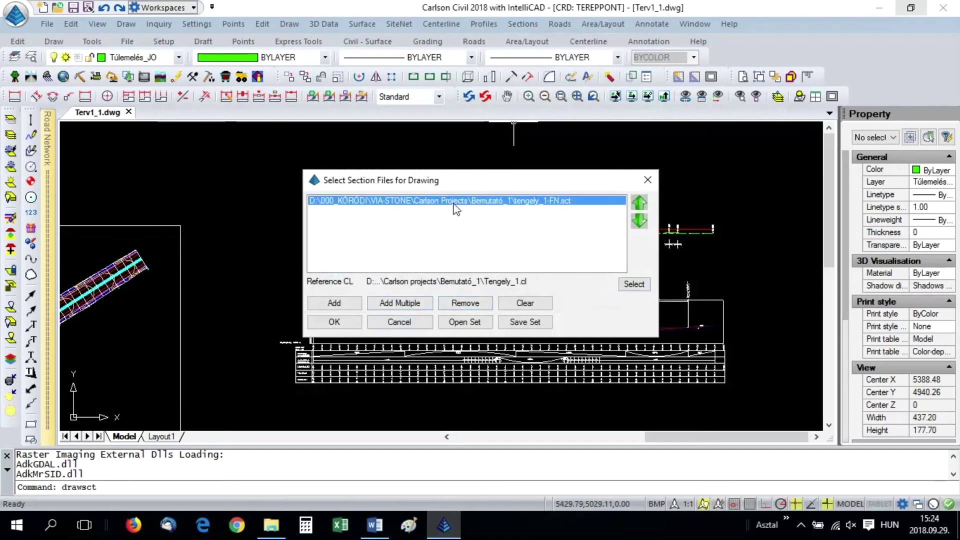
click(515, 305)
click(332, 303)
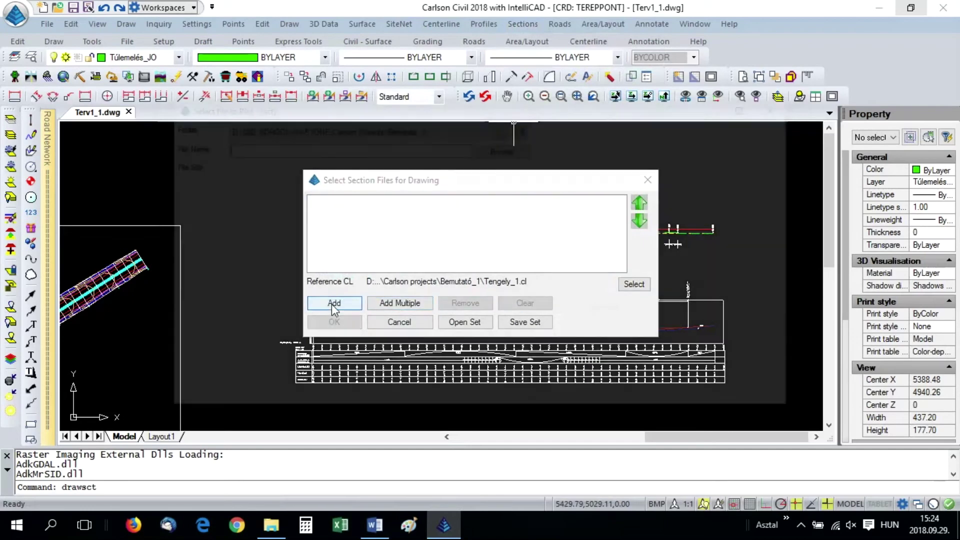
double_click(608, 170)
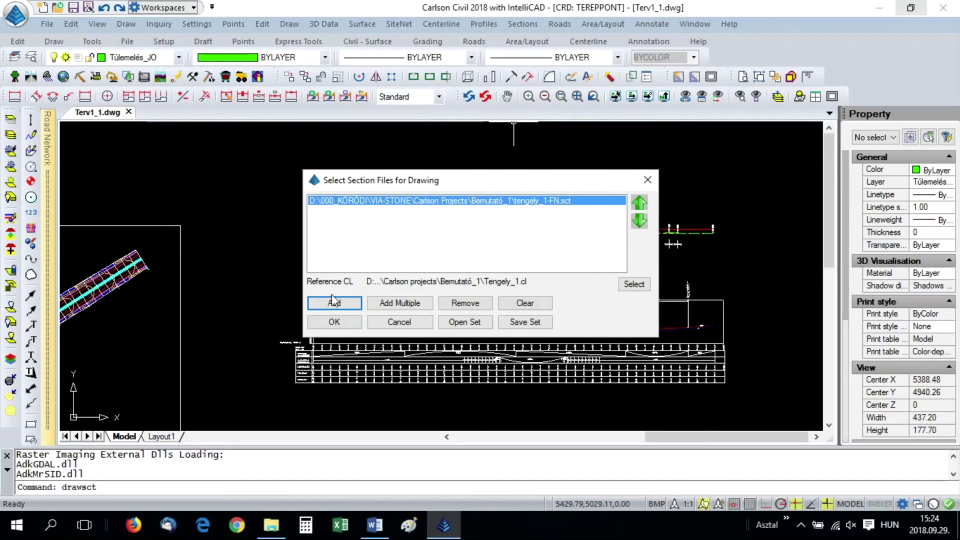
click(332, 304)
double_click(621, 167)
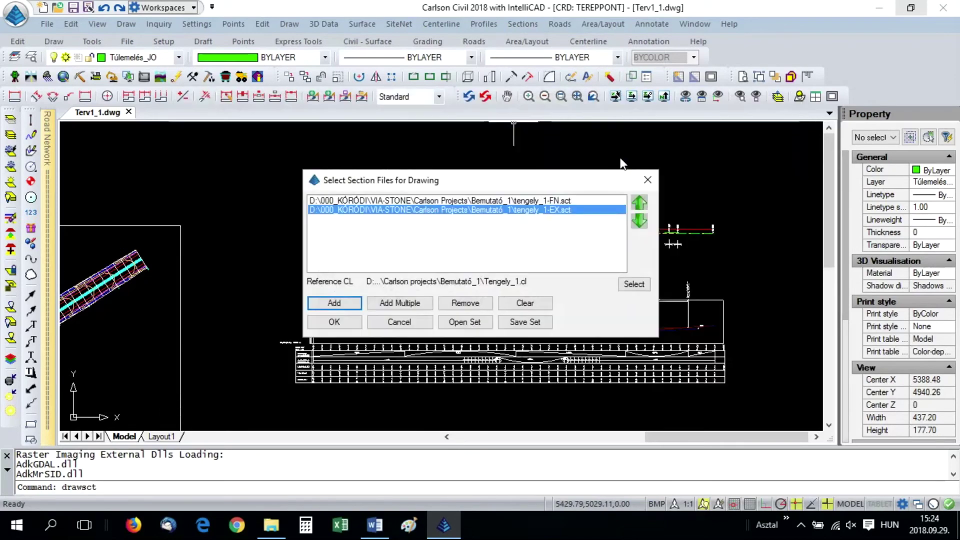
click(334, 322)
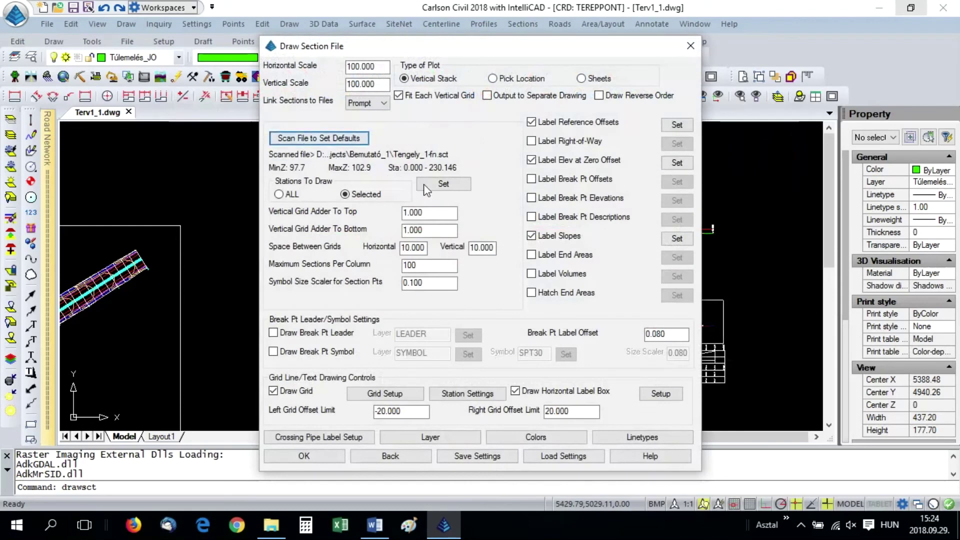
Step: Select the cross section stations to draw at an interval of 20, plus the final station 230.146
click(425, 189)
click(528, 213)
click(577, 250)
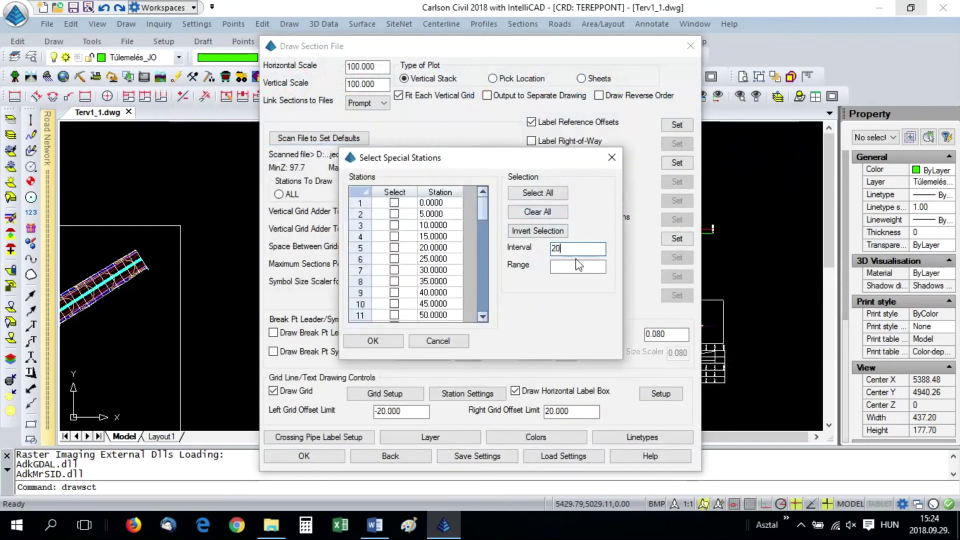
click(591, 266)
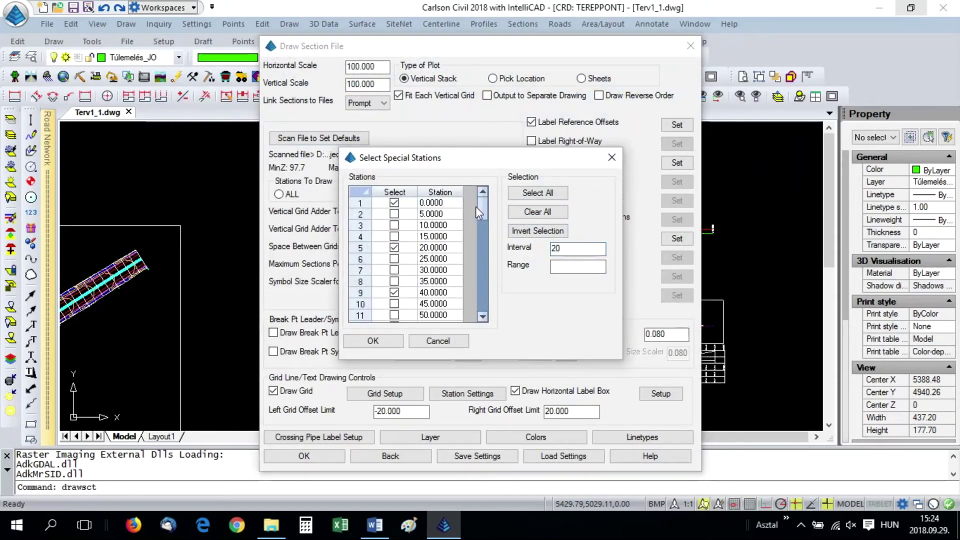
drag(479, 306, 480, 310)
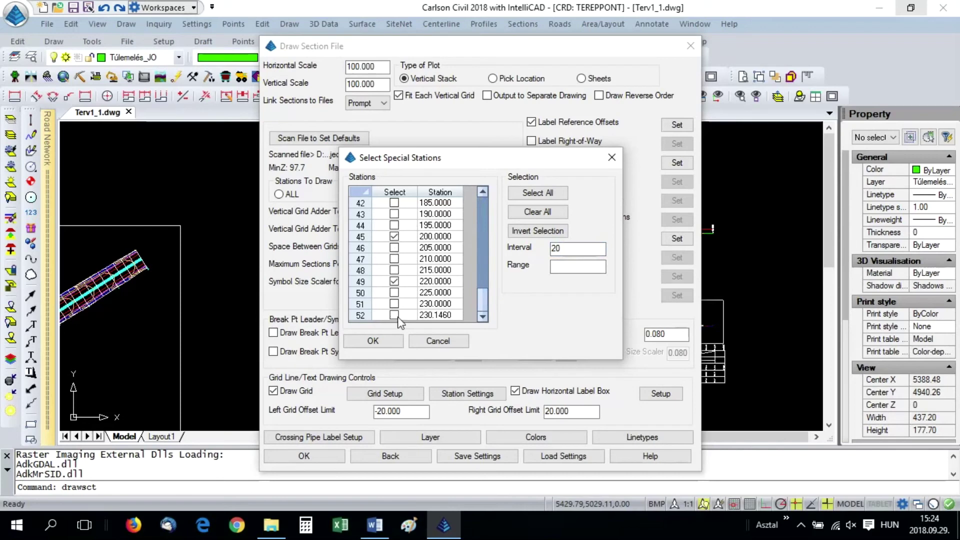
click(385, 342)
Step: Set the left and right grid offset limits to -10 and 10, and place the cross sections in the empty area beside the profile
click(408, 409)
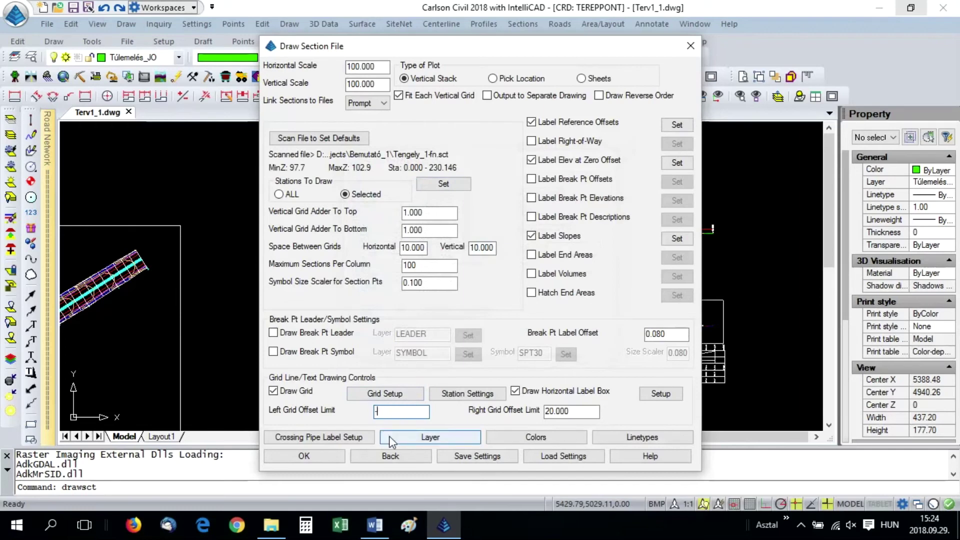
key(Tab)
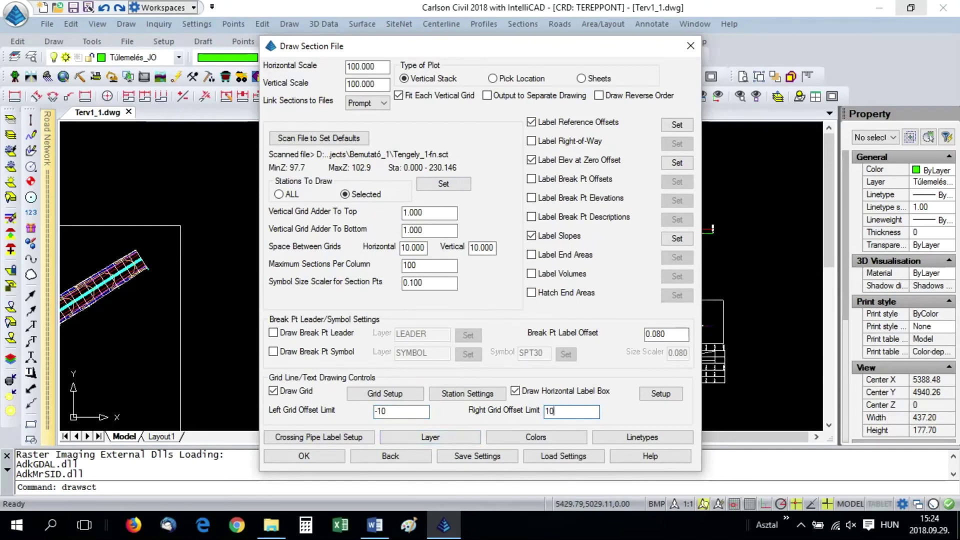
click(301, 456)
scroll(456, 324, down, 3)
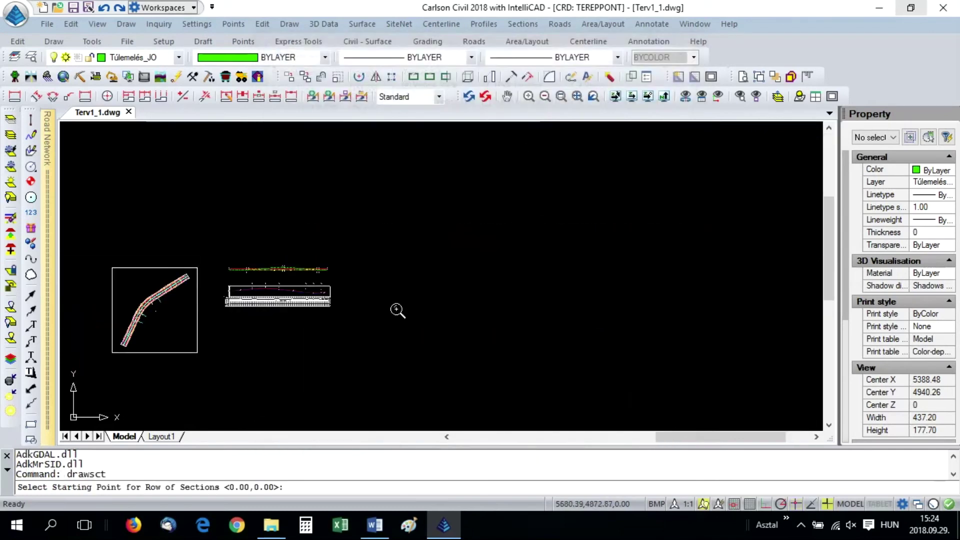
click(387, 298)
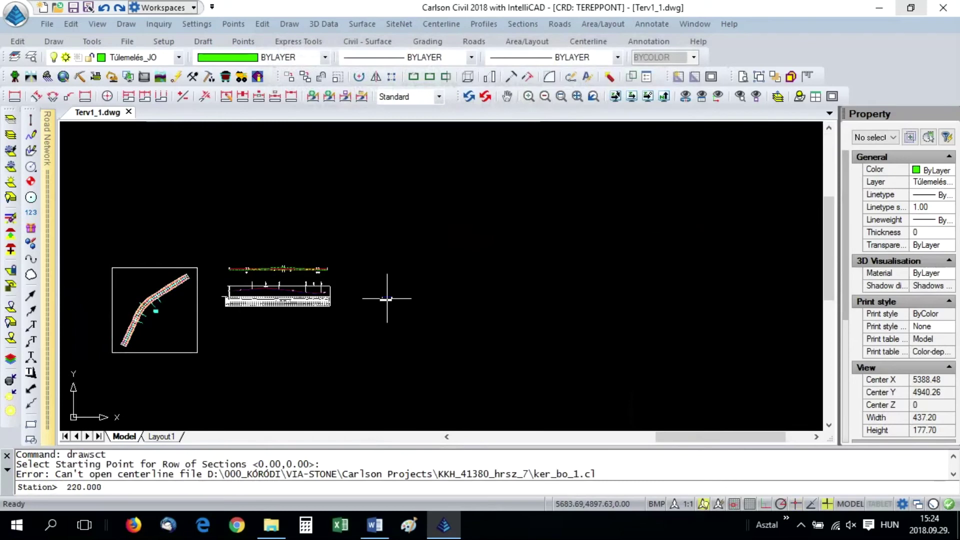
Step: Examine the drawn cross section at station 0+040, including its layer lines, slope labels and distance and elevation table
scroll(361, 241, down, 5)
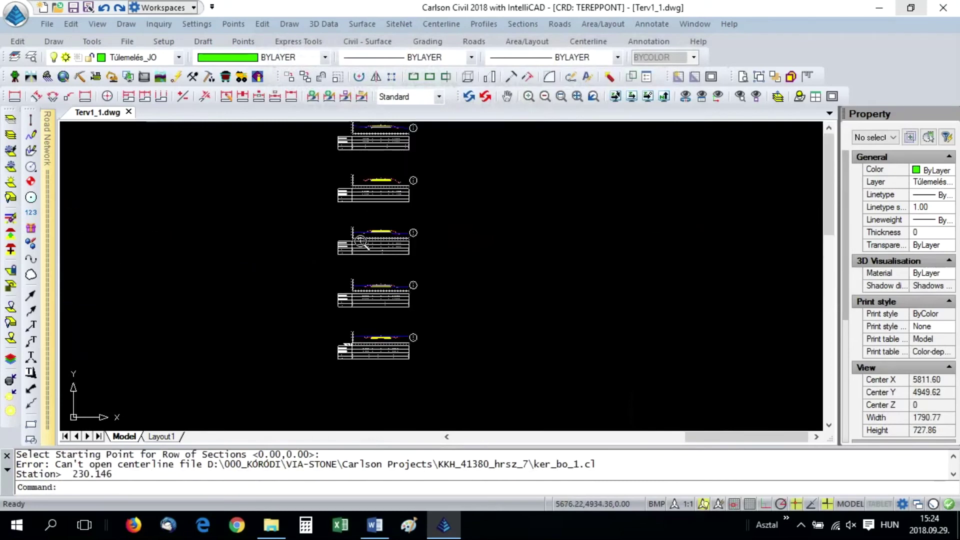
scroll(361, 242, up, 15)
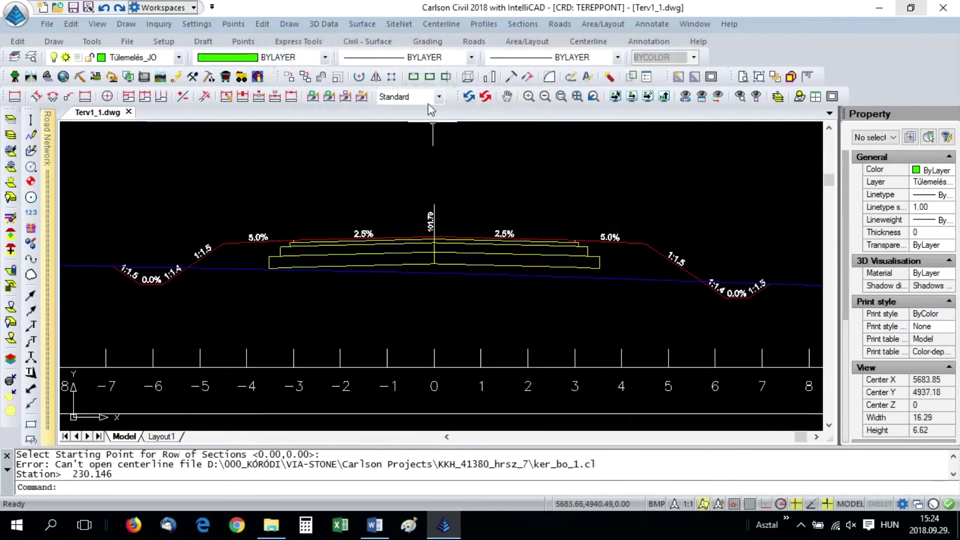
scroll(380, 220, down, 2)
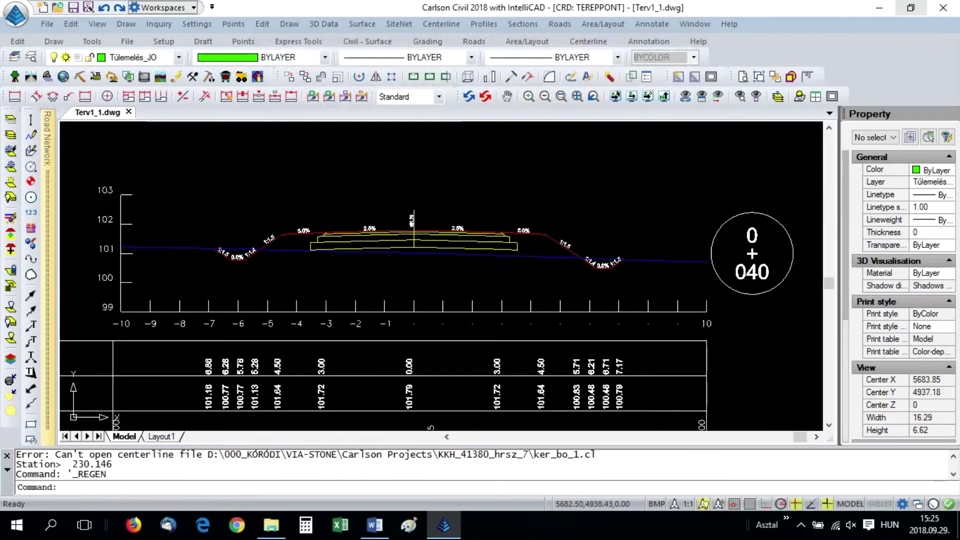
middle_drag(306, 299, 343, 271)
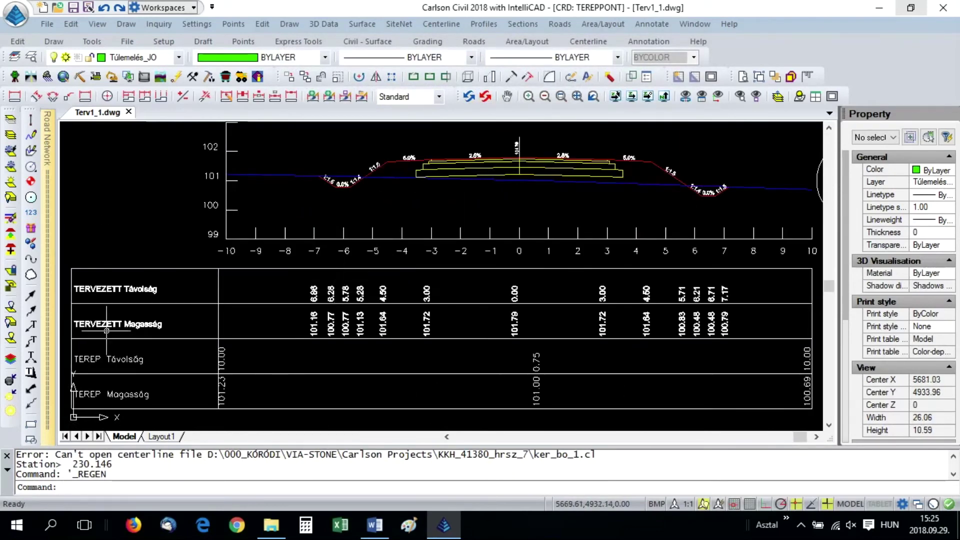
scroll(486, 246, down, 1)
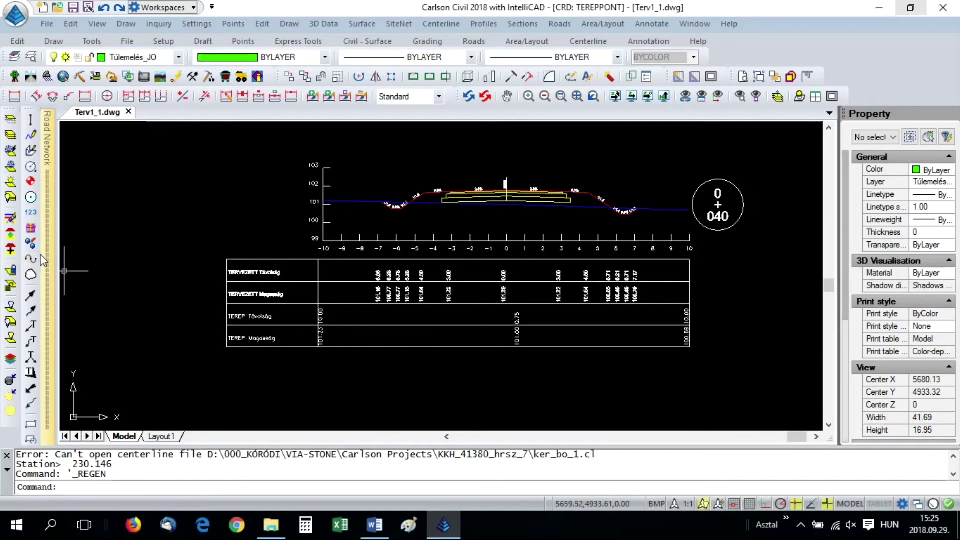
Step: Display the road network's output processing report as text, read the earthwork and subgrade totals, and close it
mouse_move(48, 258)
click(95, 181)
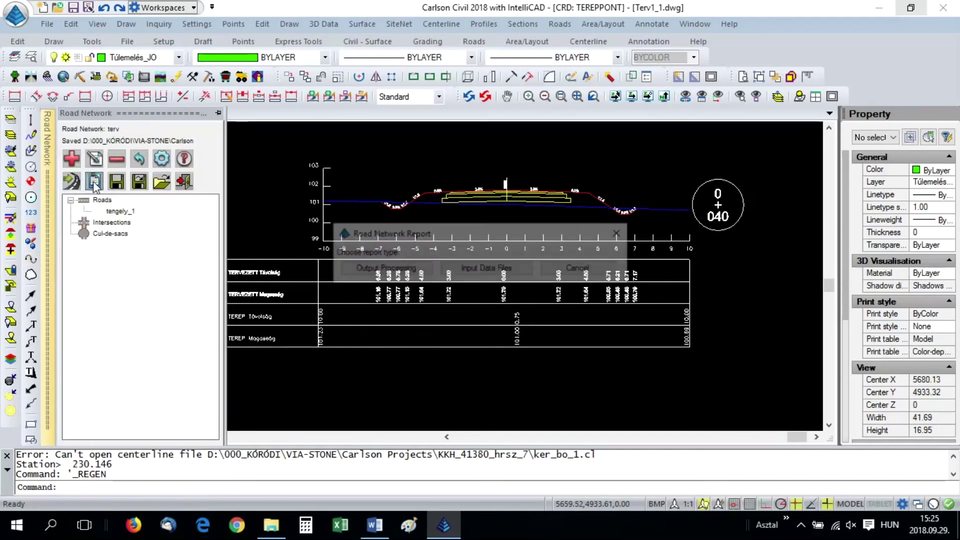
click(372, 268)
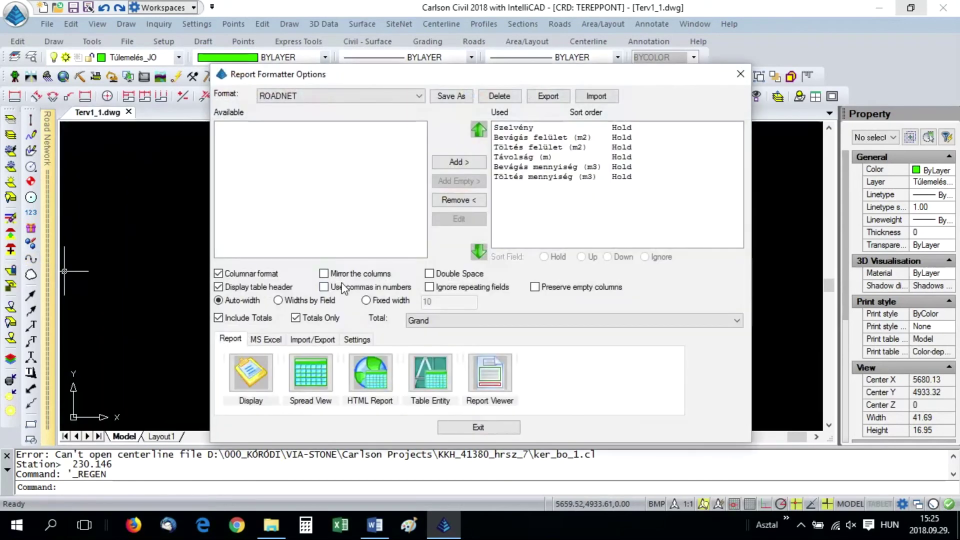
click(250, 384)
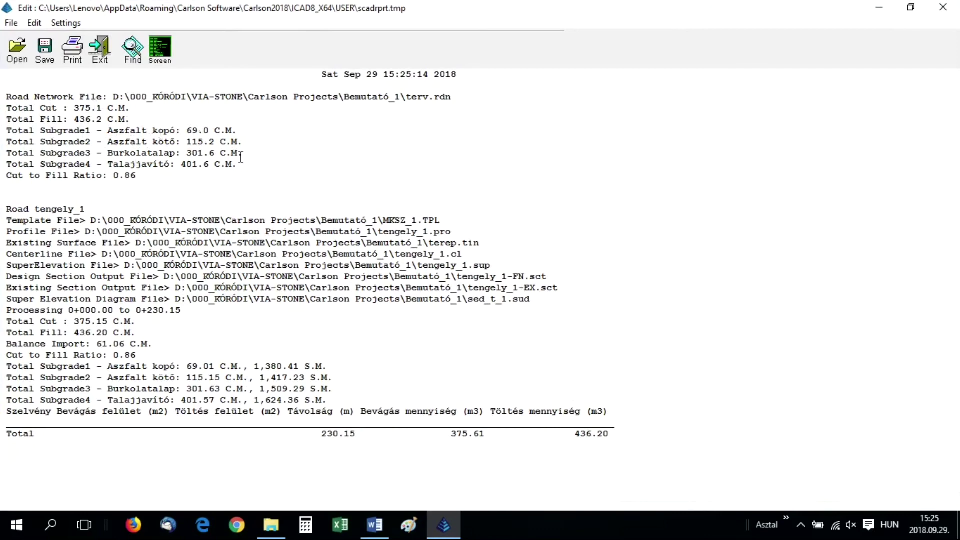
click(944, 7)
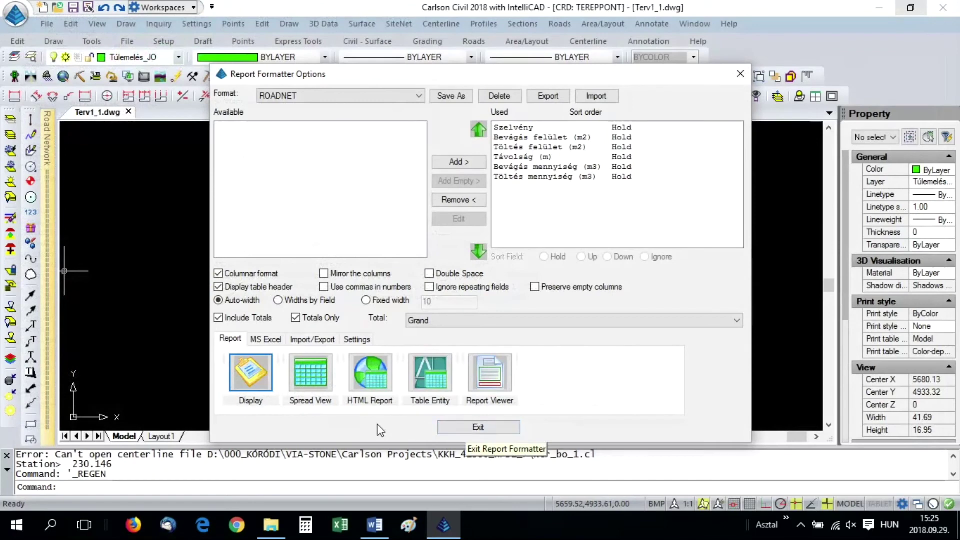
Step: View the per-station cut and fill records of the report as a spreadsheet, and exit the report formatter
click(316, 375)
scroll(324, 291, down, 1)
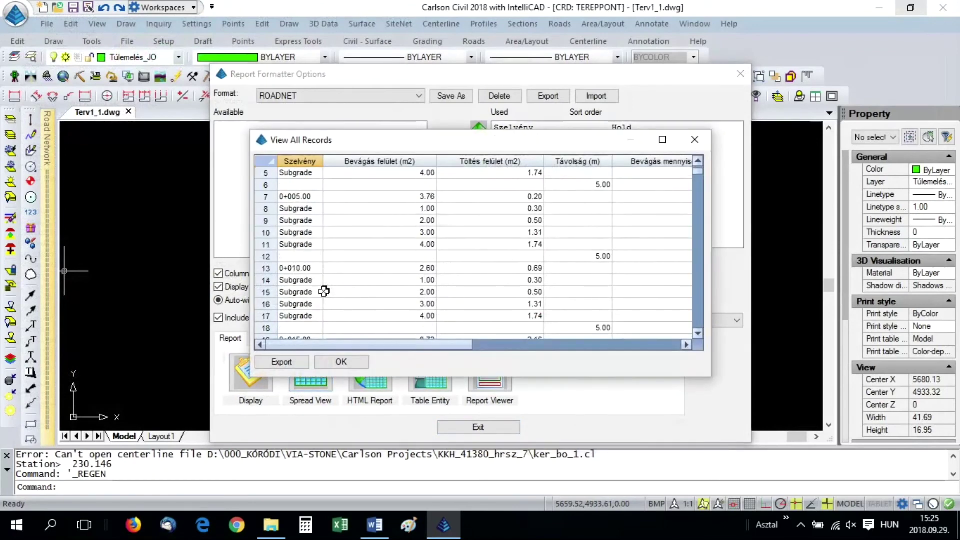
scroll(325, 371, up, 1)
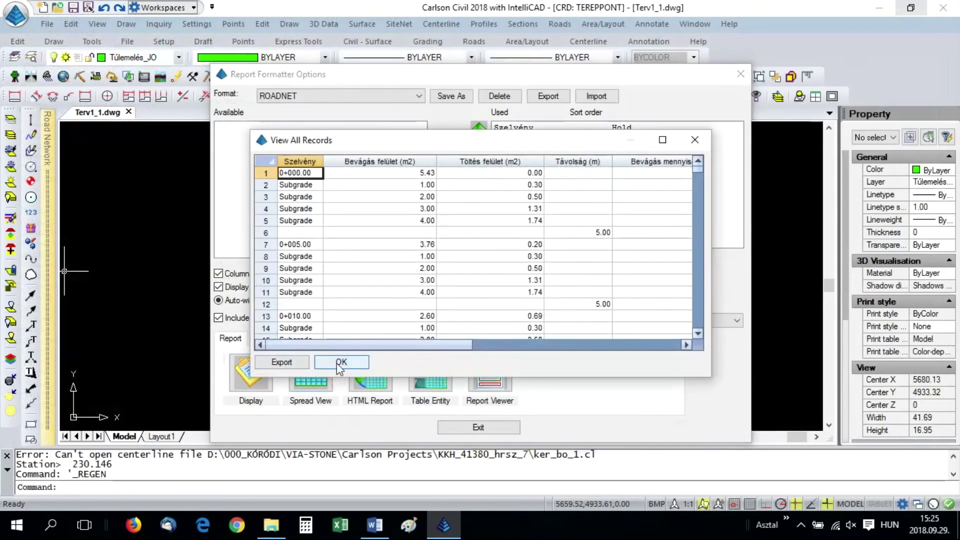
click(339, 363)
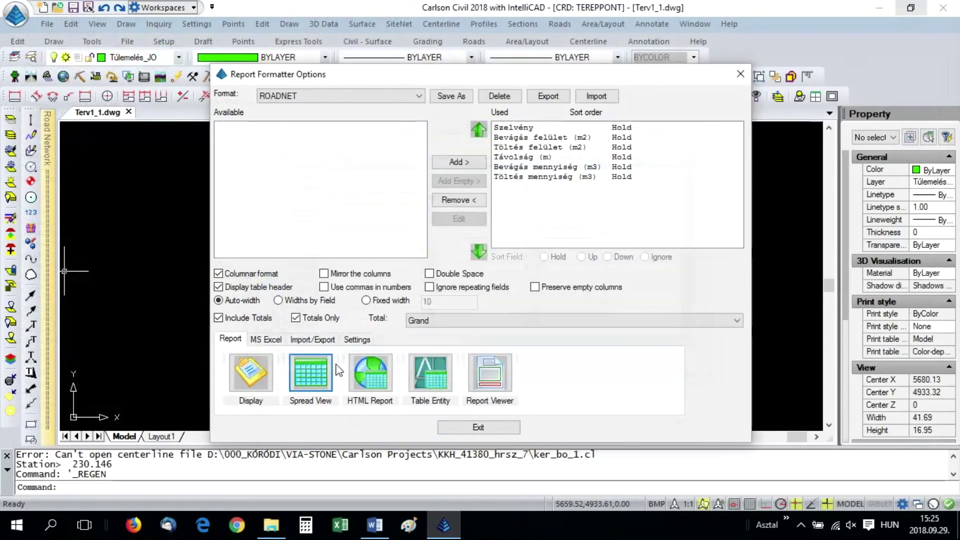
click(472, 429)
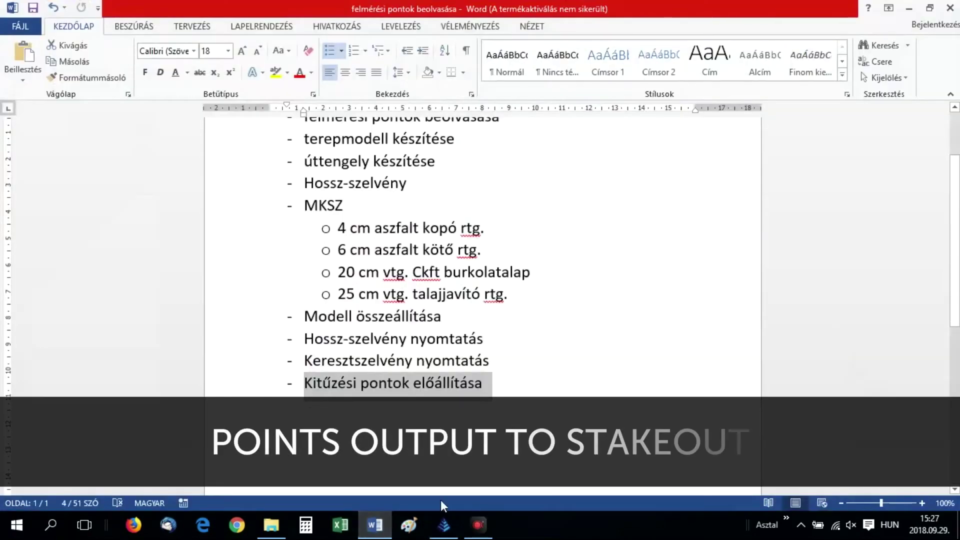
Step: Switch from Word to Carlson Civil, enable coordinate output in the road network's output options and open its point output settings
click(444, 525)
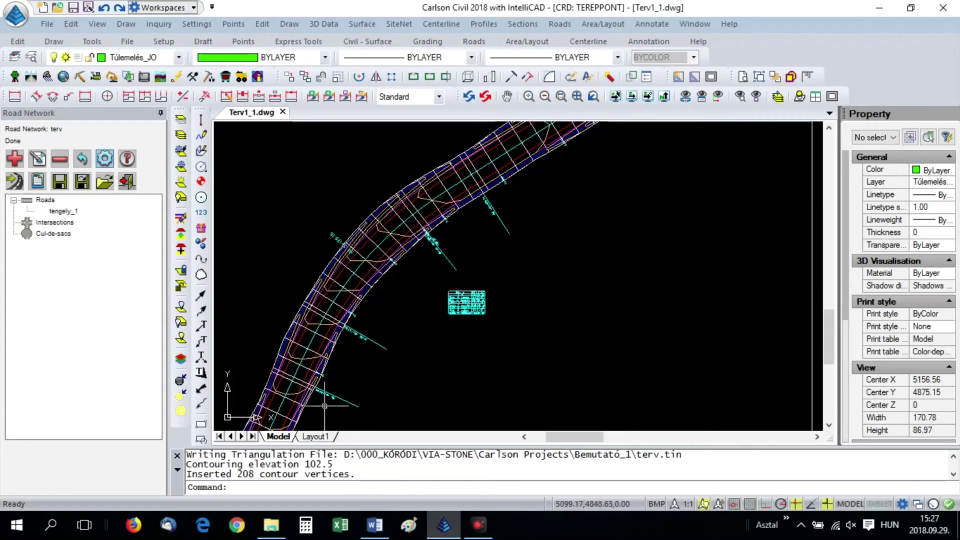
click(104, 159)
click(395, 121)
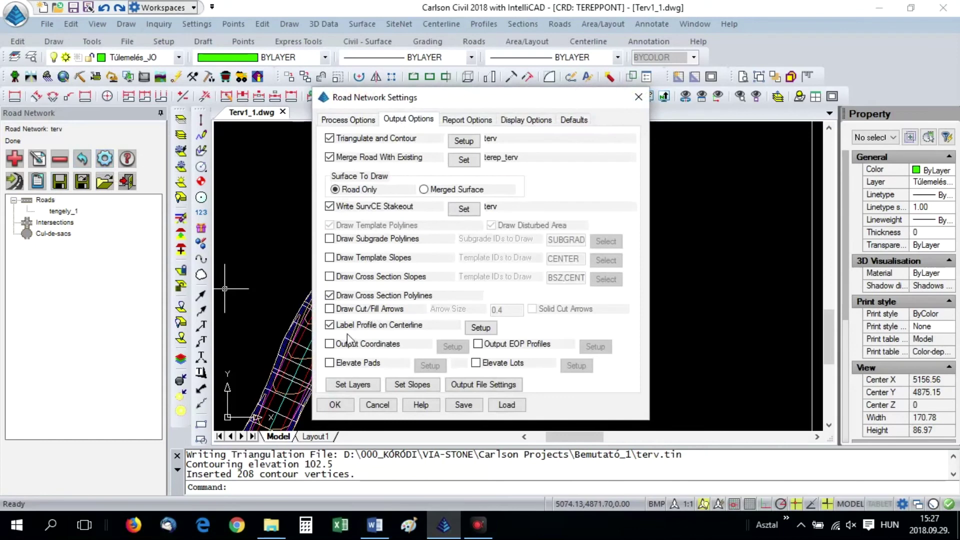
click(330, 345)
click(453, 346)
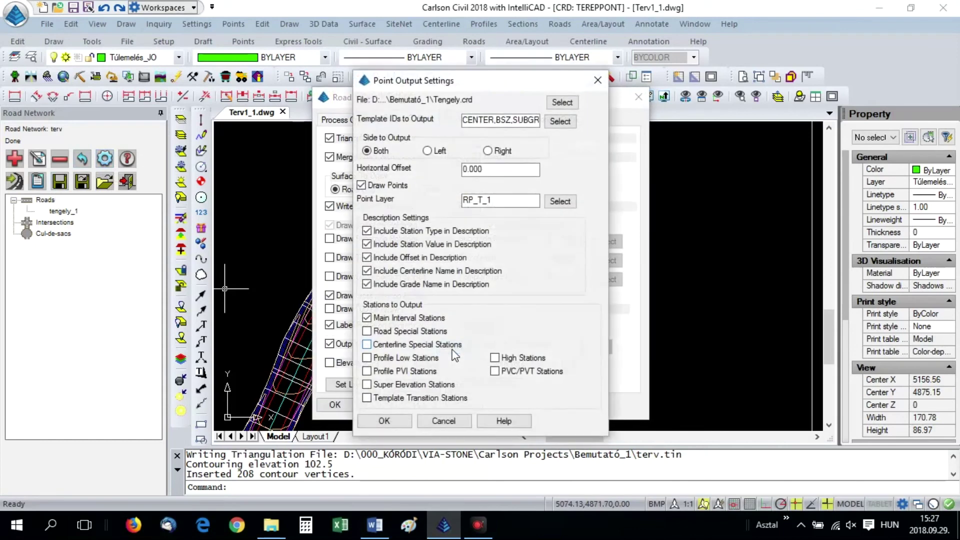
Step: Go through the template points for coordinate output, keep TIE, A1, A2, P, BSZ and CENTER marked, and accept the selection
click(559, 122)
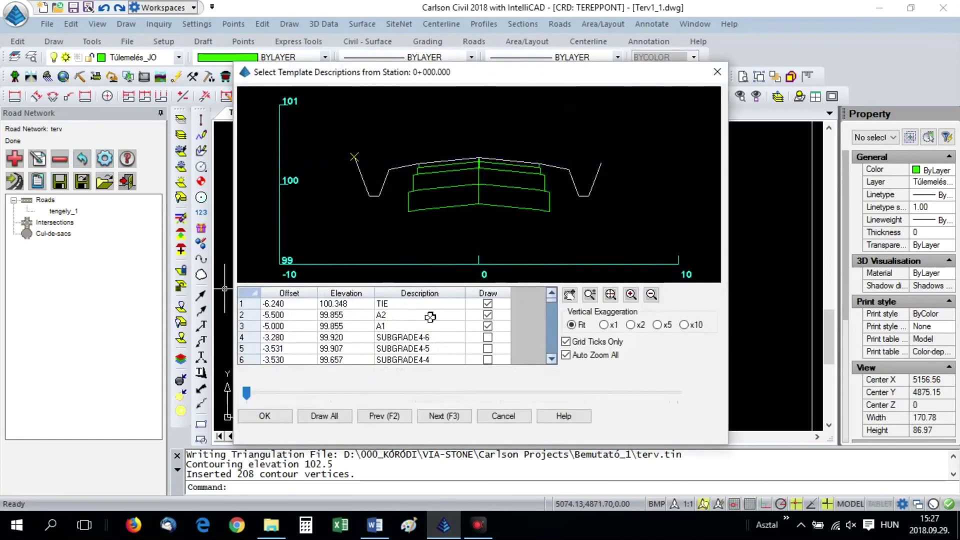
click(488, 315)
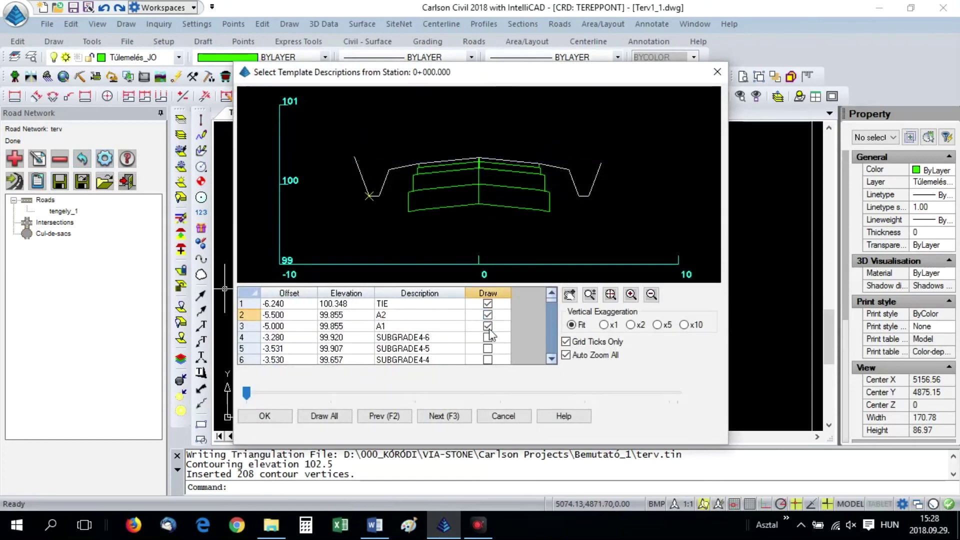
scroll(518, 335, down, 3)
scroll(518, 335, down, 2)
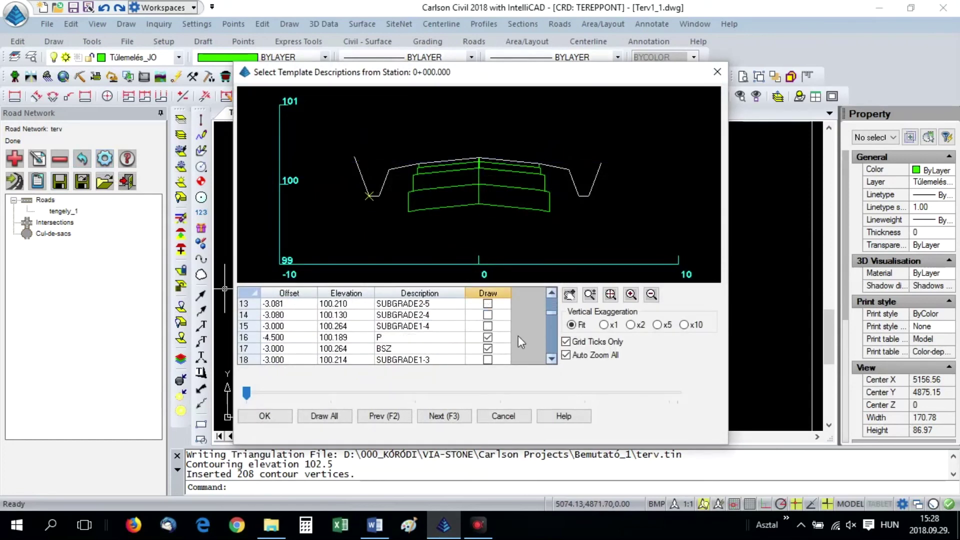
click(488, 338)
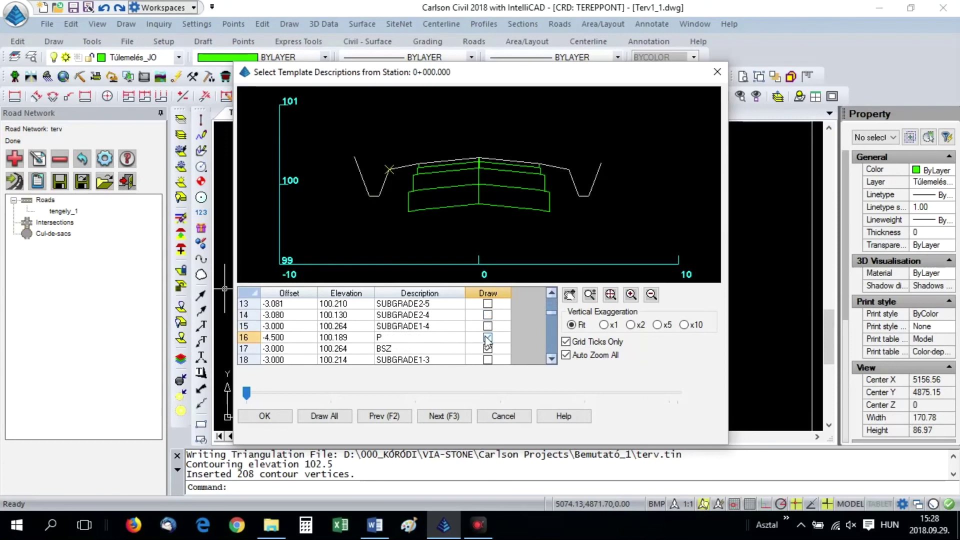
click(487, 349)
scroll(532, 335, down, 5)
click(488, 338)
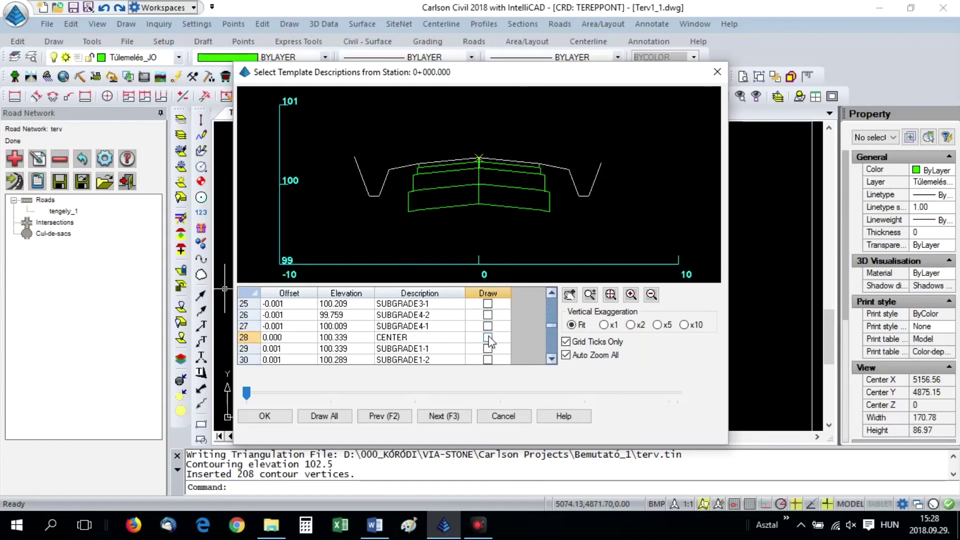
scroll(515, 335, down, 7)
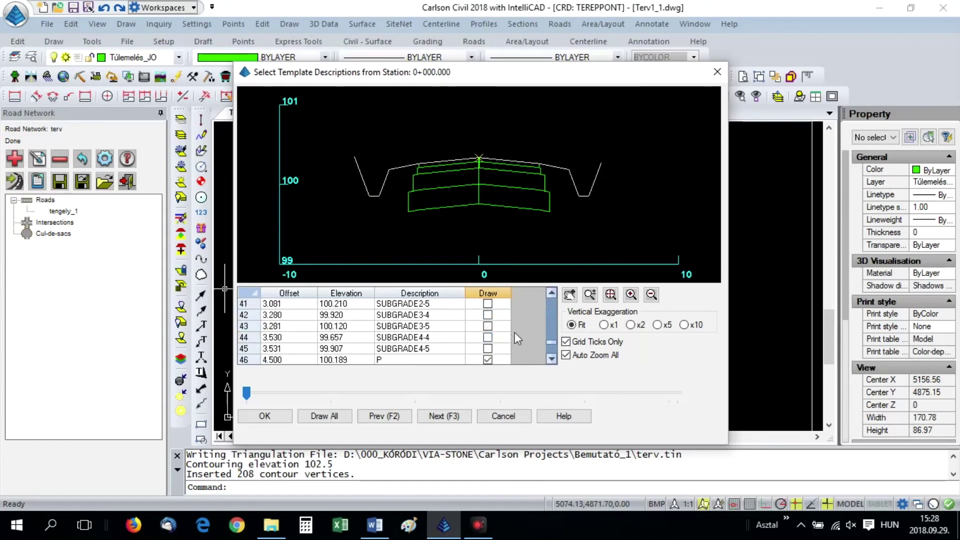
scroll(503, 339, down, 2)
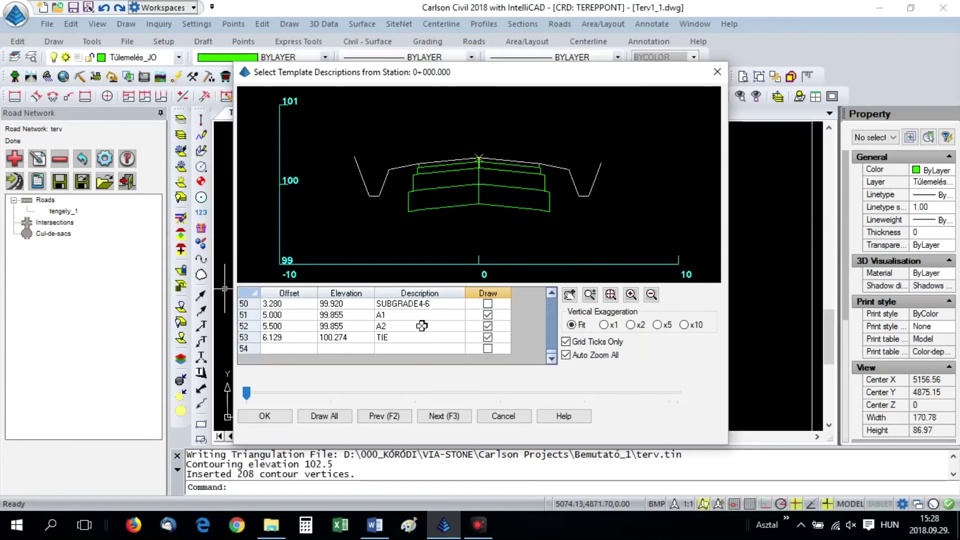
click(253, 417)
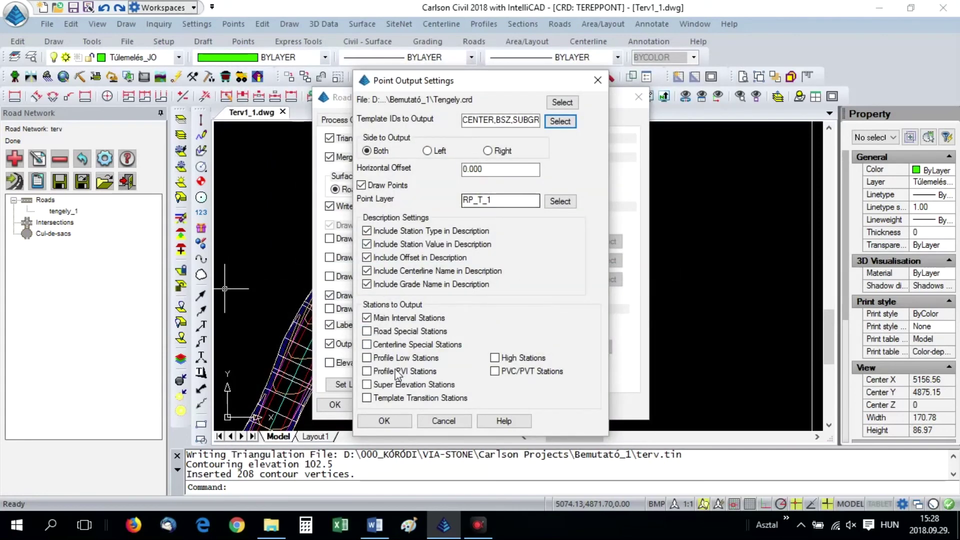
Step: Accept the point output and road network settings, and process the road network to draw the stakeout points
click(383, 420)
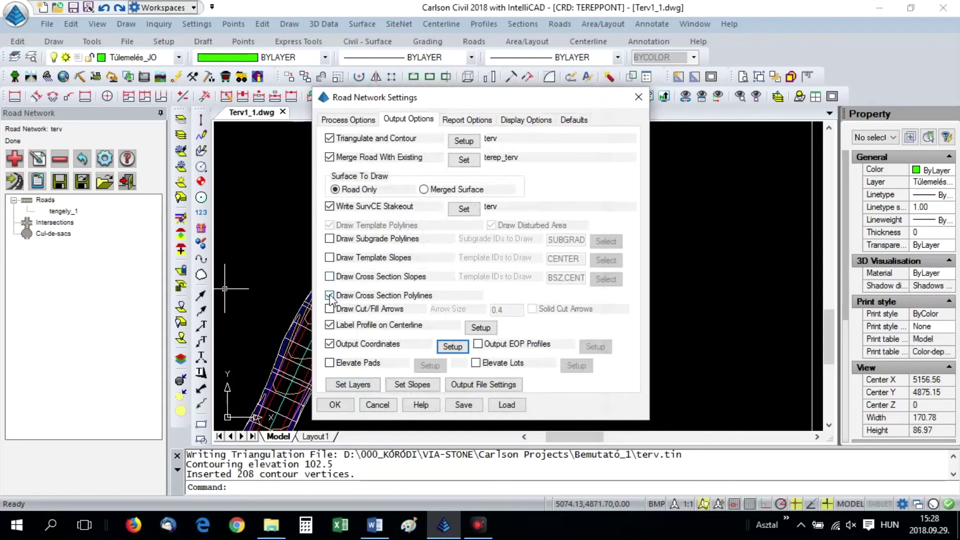
click(343, 409)
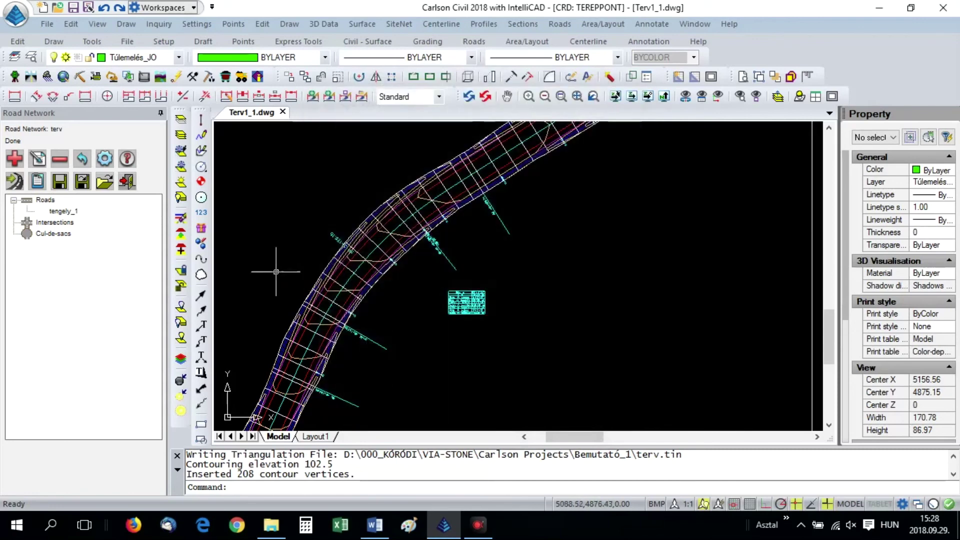
click(17, 185)
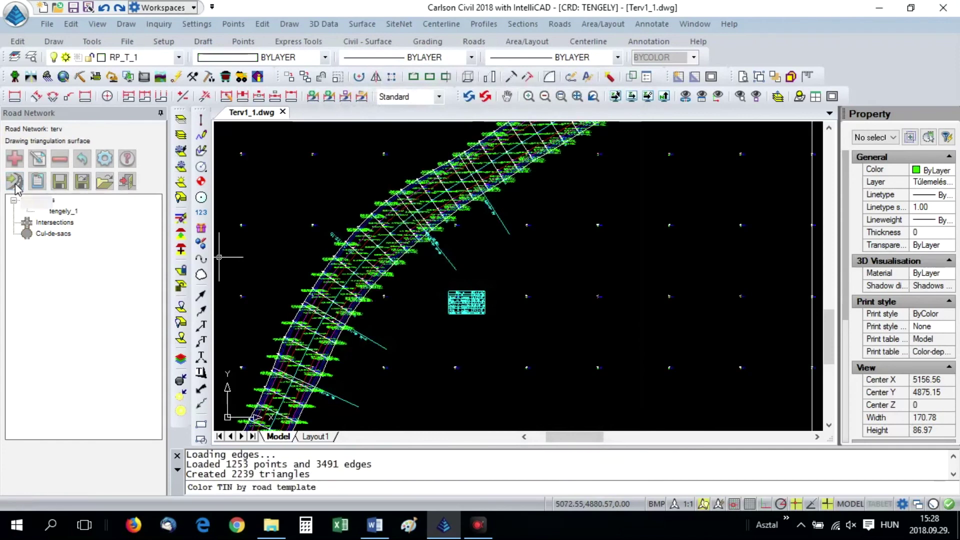
click(553, 269)
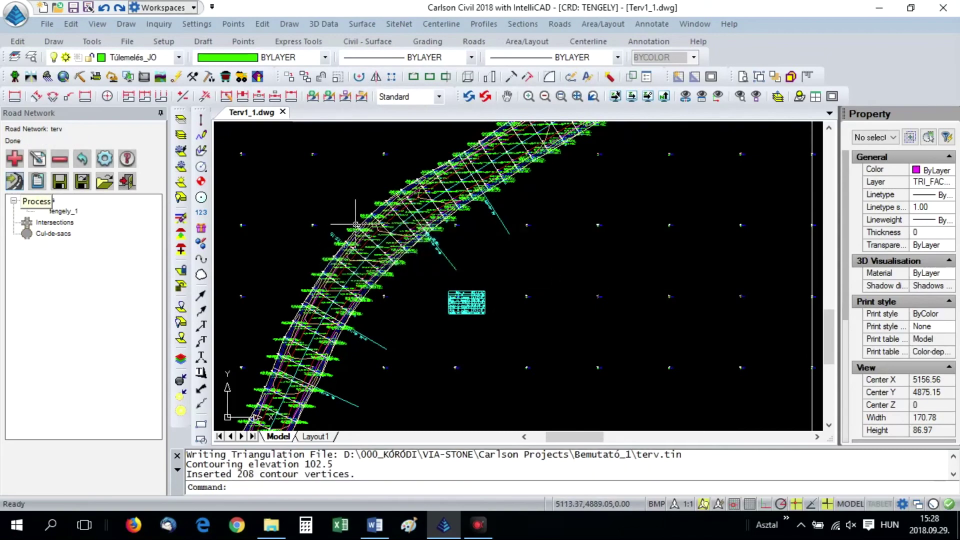
Step: Make PNTS the current layer for the drawing with the generated stakeout points
scroll(356, 224, up, 5)
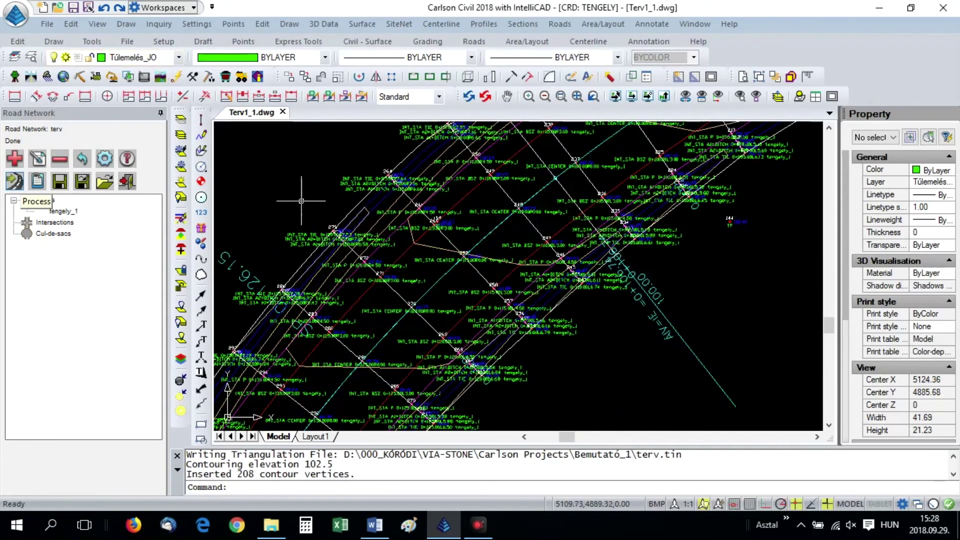
scroll(302, 229, up, 3)
click(179, 57)
scroll(199, 173, up, 10)
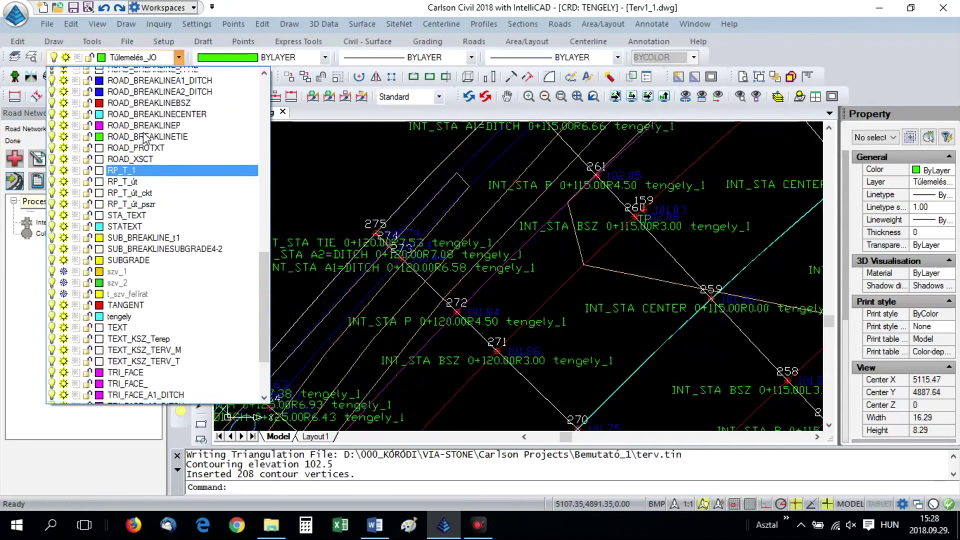
scroll(199, 172, up, 3)
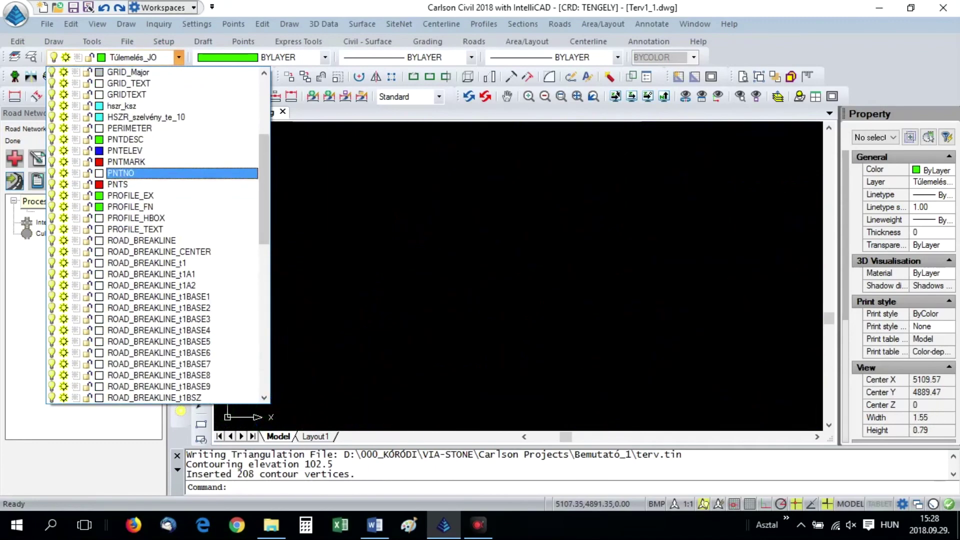
click(117, 184)
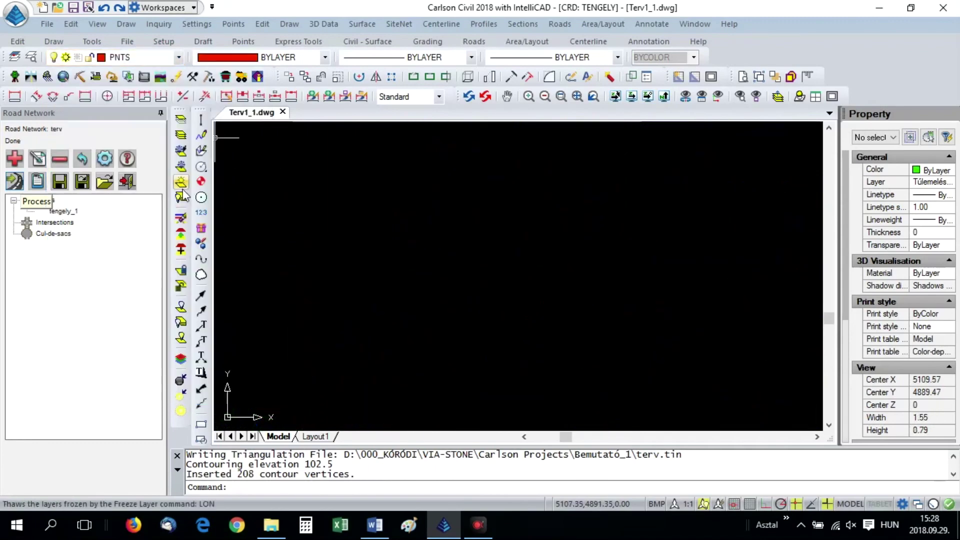
Step: Freeze the PNTDESC layer to hide the stakeout point descriptions
scroll(493, 254, down, 5)
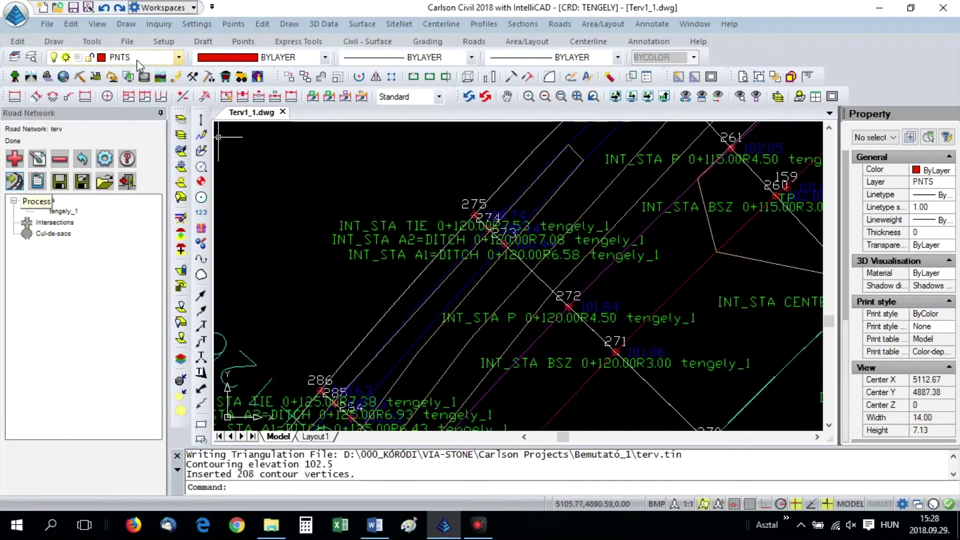
click(138, 59)
scroll(106, 133, up, 3)
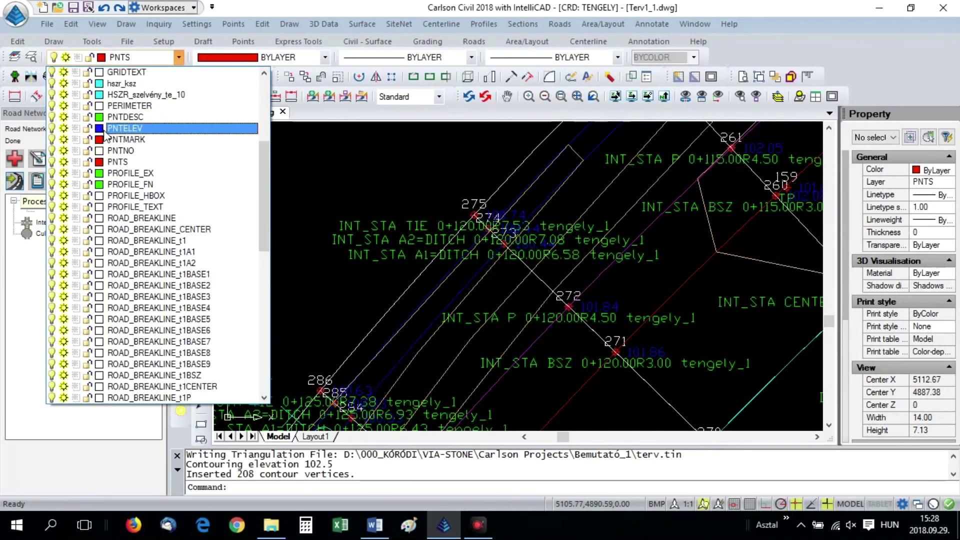
click(280, 181)
click(140, 57)
scroll(160, 170, up, 4)
scroll(160, 172, up, 5)
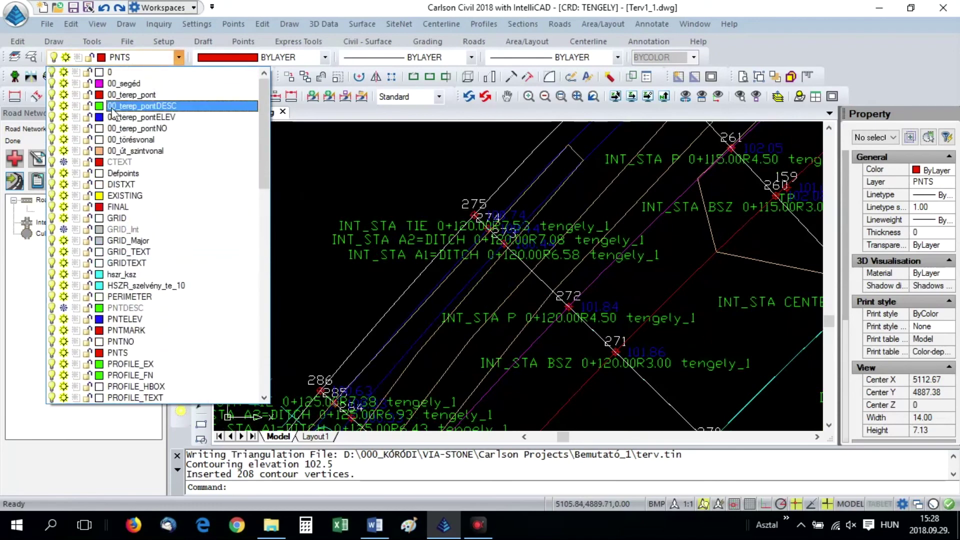
click(375, 199)
Step: Isolate the layers of the cross-section line and the point symbol at point 272
scroll(358, 216, down, 2)
scroll(461, 265, up, 3)
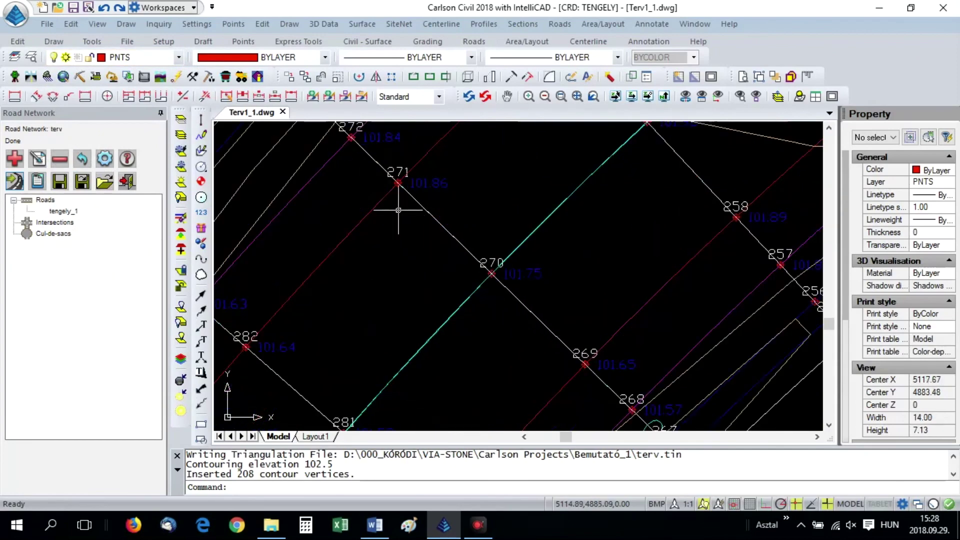
mouse_move(330, 174)
middle_down()
mouse_move(377, 212)
mouse_move(358, 193)
middle_up()
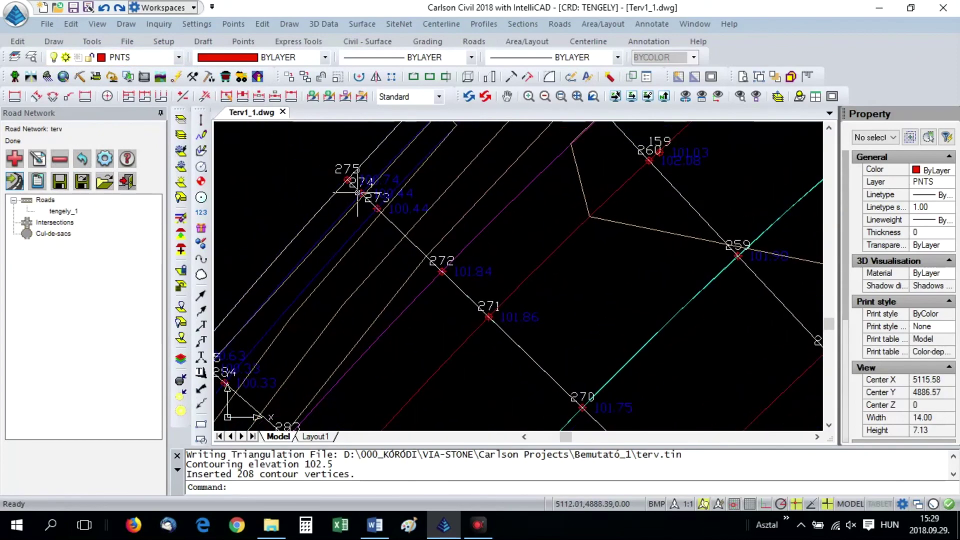
click(181, 134)
click(463, 292)
scroll(443, 273, up, 3)
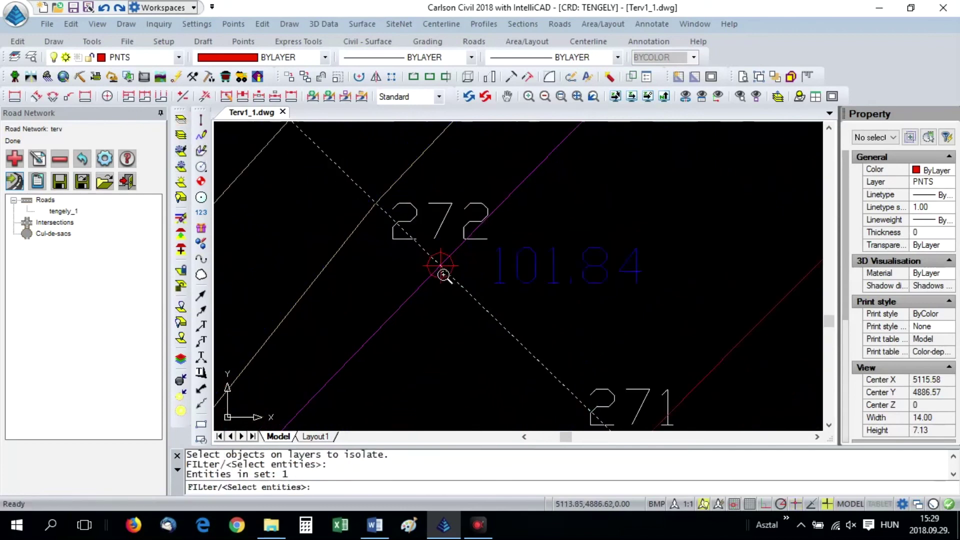
click(439, 274)
key(Return)
Step: Open all the isolated cross-section lines and points along the road in the 3D viewer for drawing entities
scroll(460, 300, up, 5)
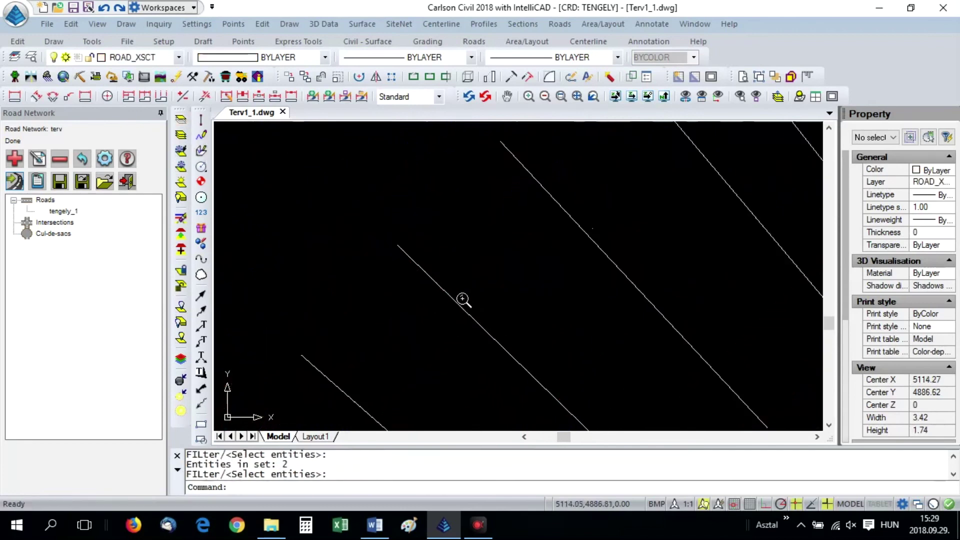
scroll(439, 268, down, 5)
scroll(450, 283, up, 4)
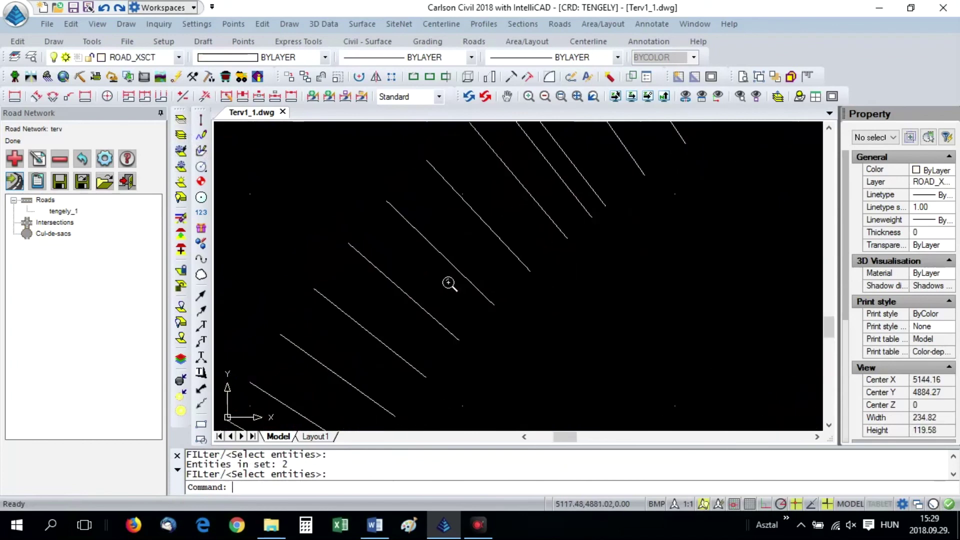
scroll(445, 279, down, 5)
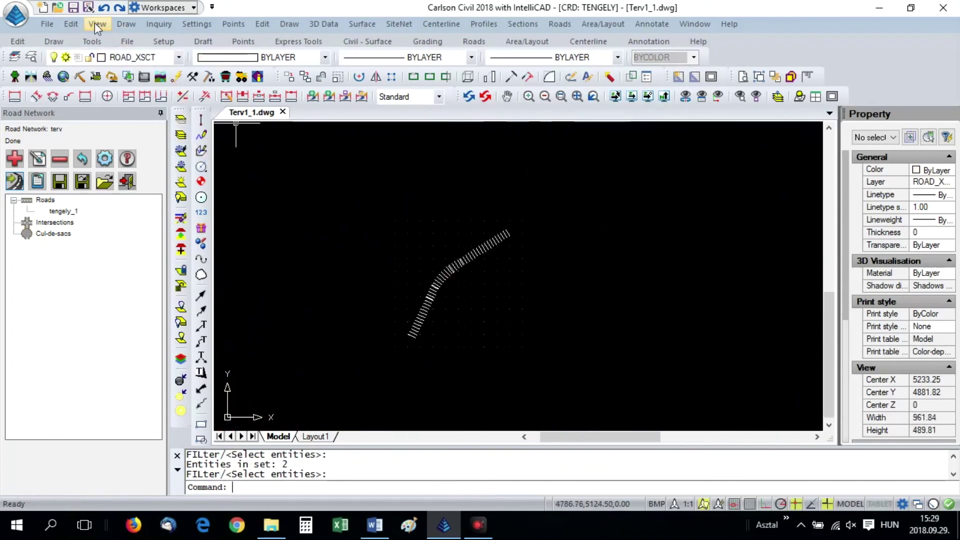
click(97, 23)
mouse_move(200, 133)
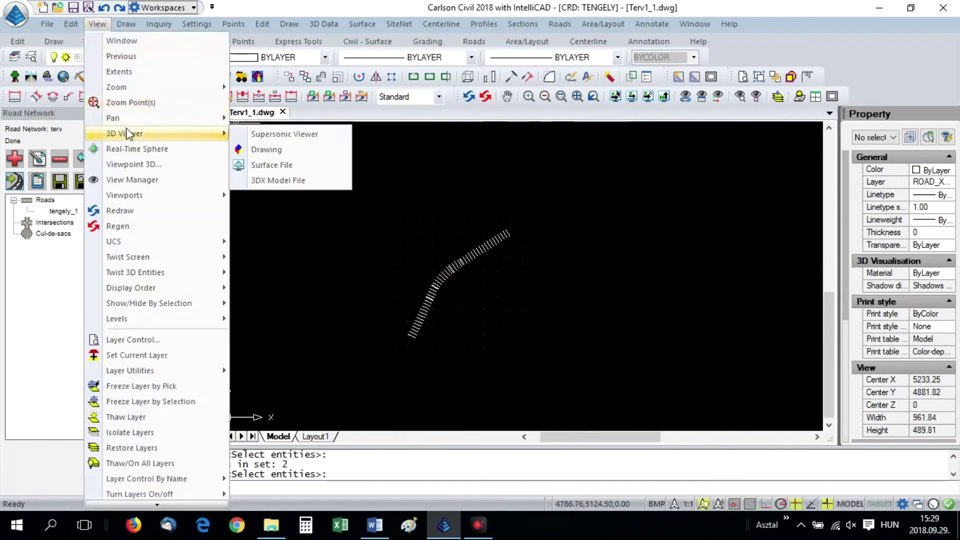
click(260, 149)
click(359, 388)
click(603, 197)
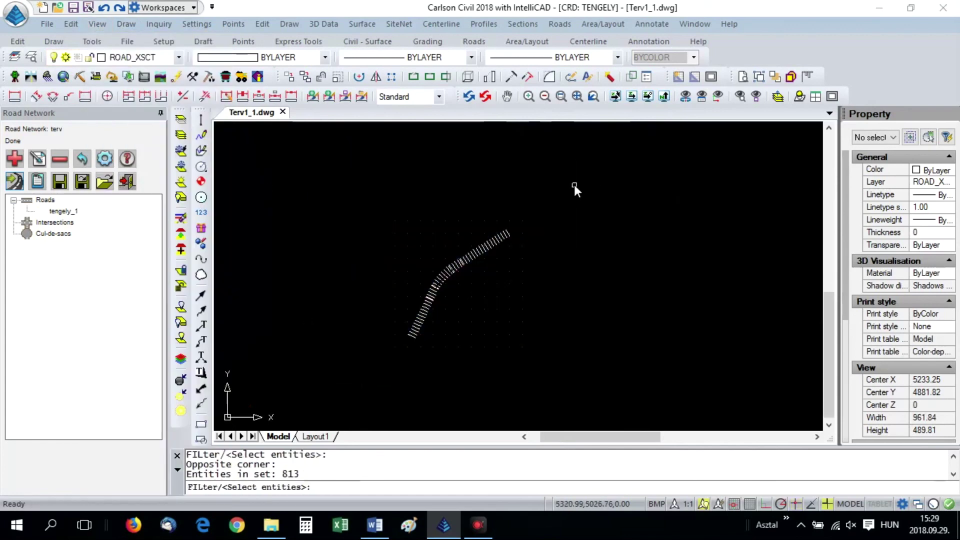
key(Return)
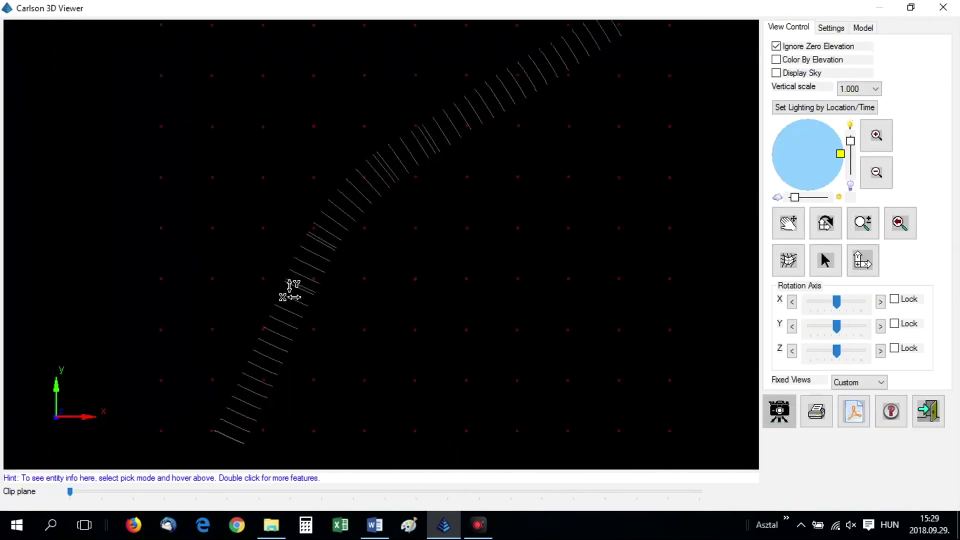
Step: Inspect the cross sections and points in 3D colored by elevation, then close the viewer and restore the isolated layers
click(780, 62)
drag(322, 260, 379, 379)
drag(297, 257, 222, 171)
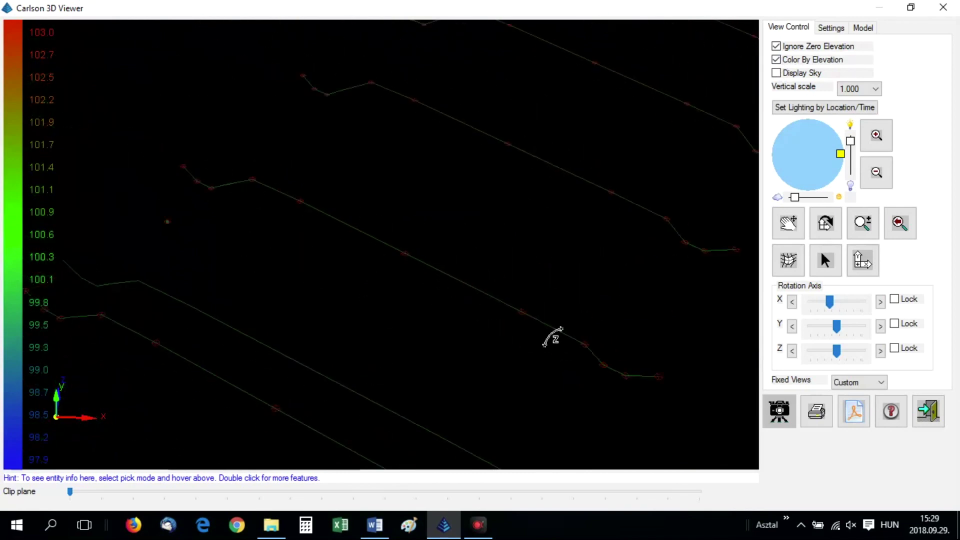
click(944, 8)
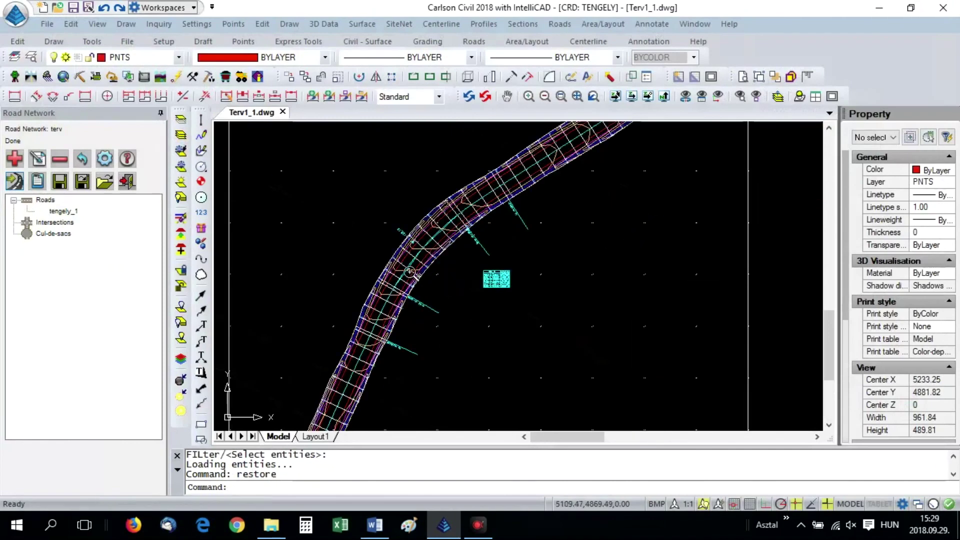
Step: Export points 1-517 to tengely.txt in comma-delimited Pt# North East Elev Desc format, and close the resulting text file
scroll(426, 245, down, 2)
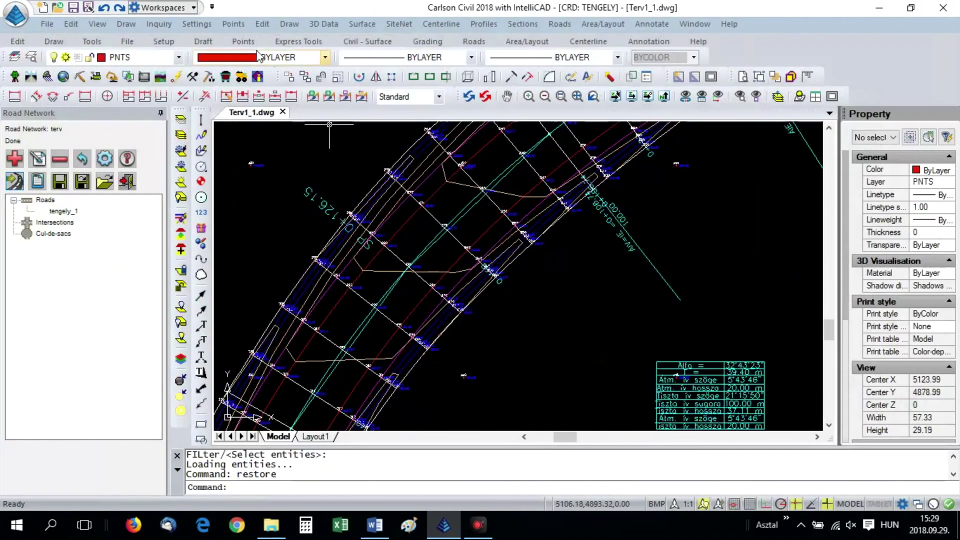
click(233, 24)
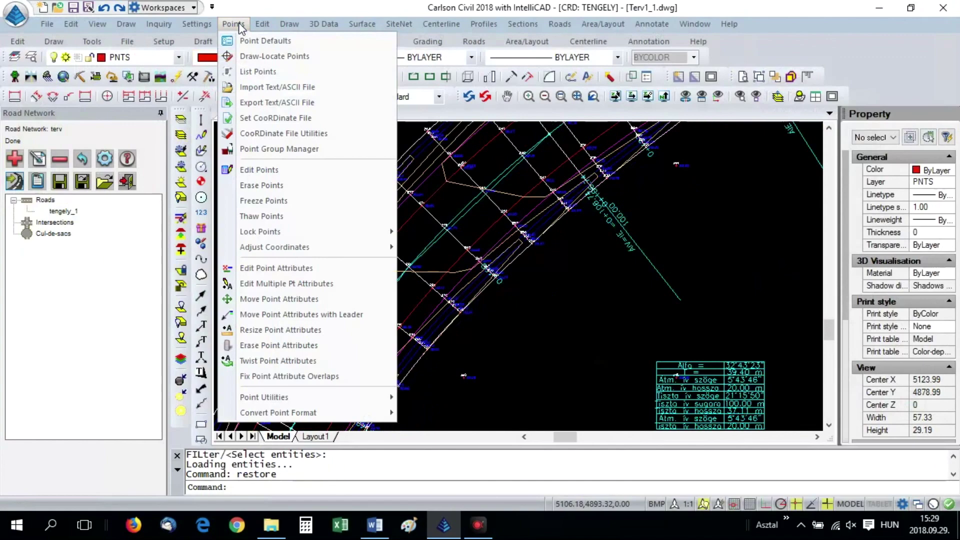
click(271, 102)
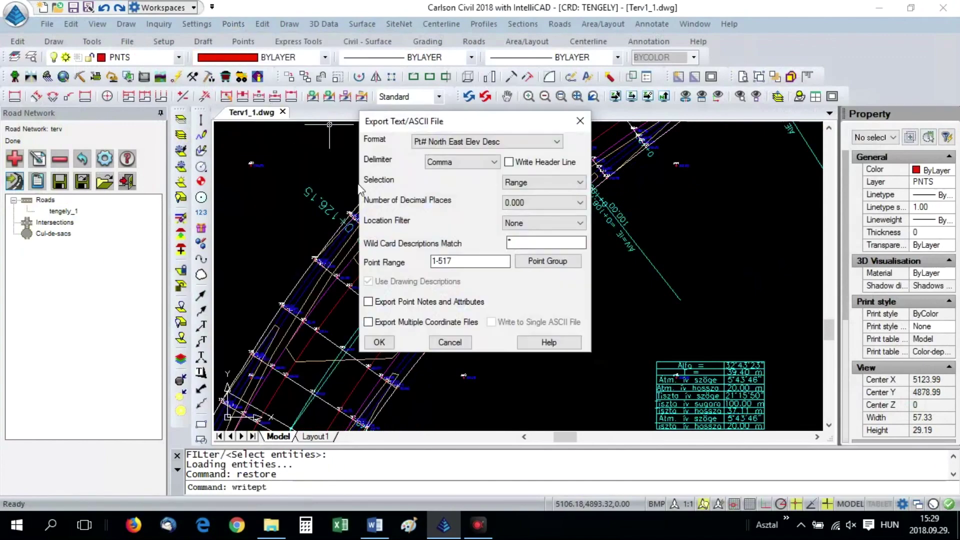
click(377, 343)
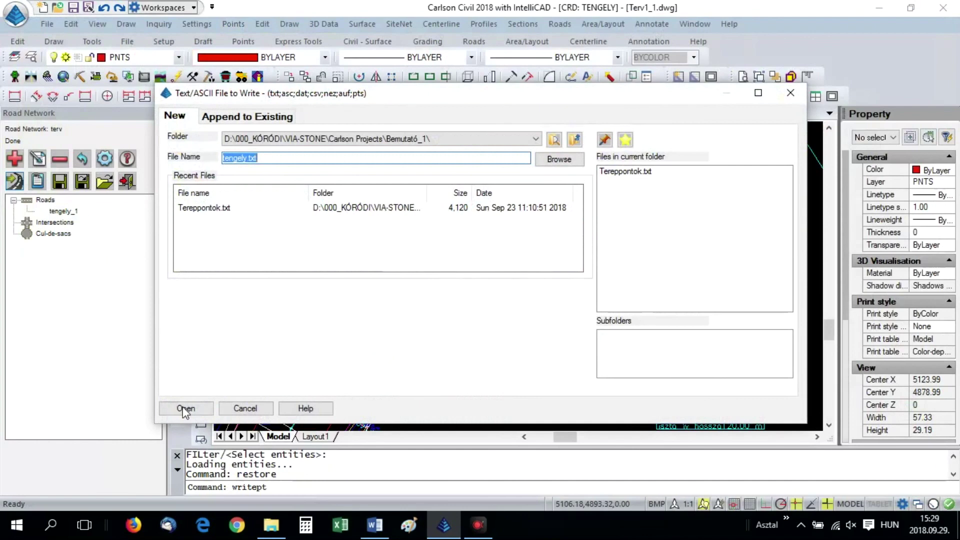
click(185, 410)
click(598, 295)
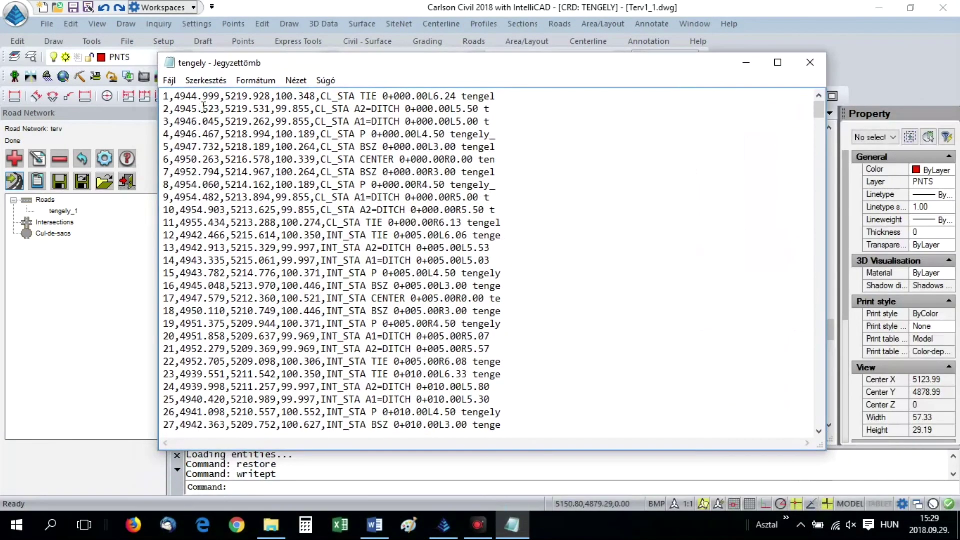
click(809, 70)
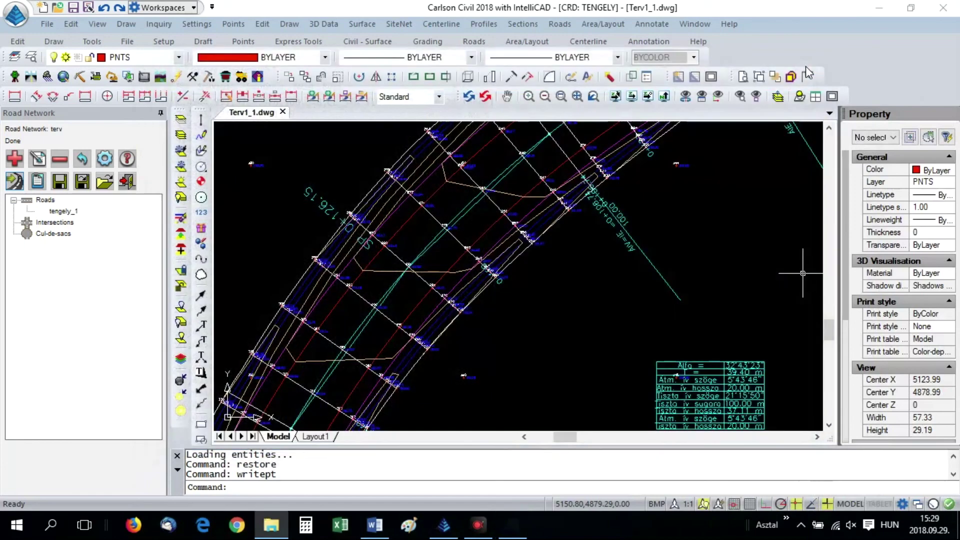
Step: Save the terv road network and exit it, leaving the plan, profile and cross sections all in view
scroll(475, 255, down, 8)
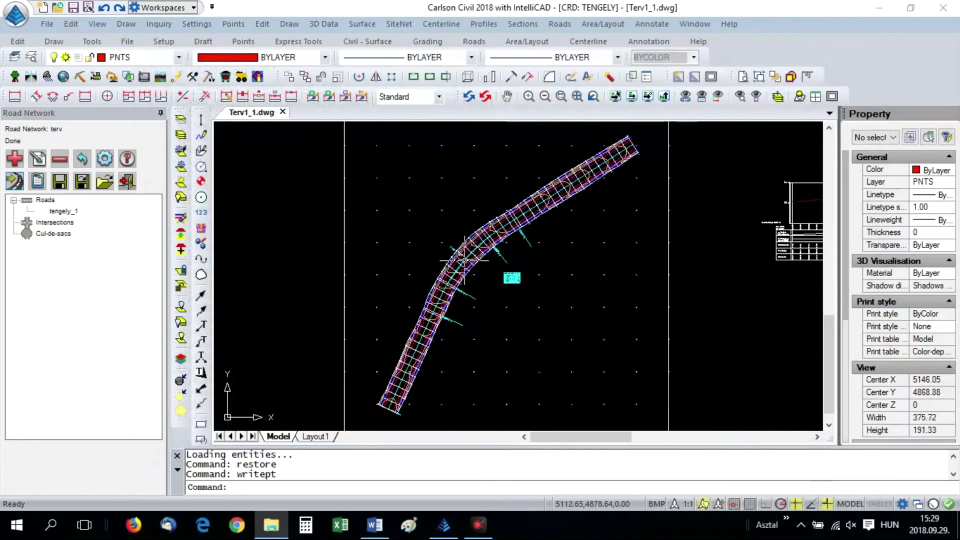
middle_drag(440, 258, 399, 241)
click(60, 181)
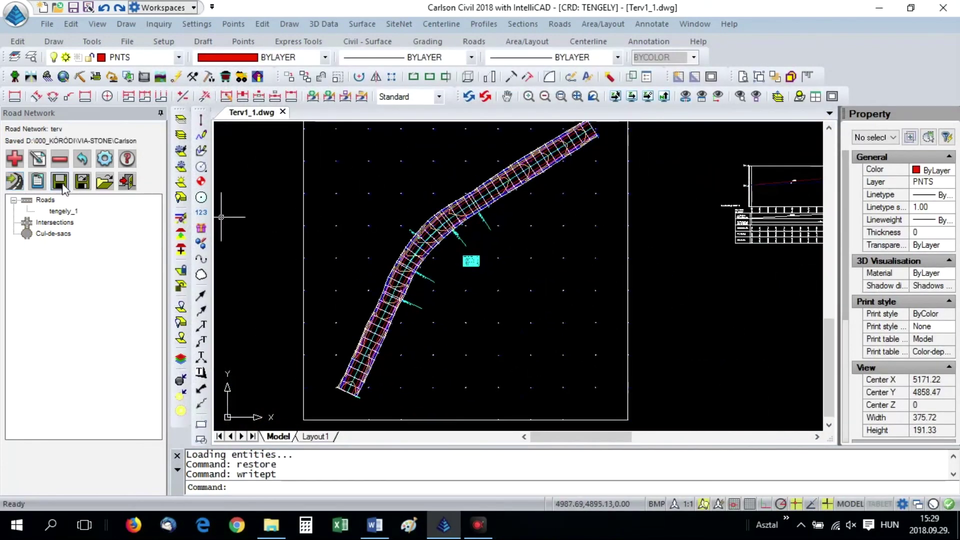
click(126, 182)
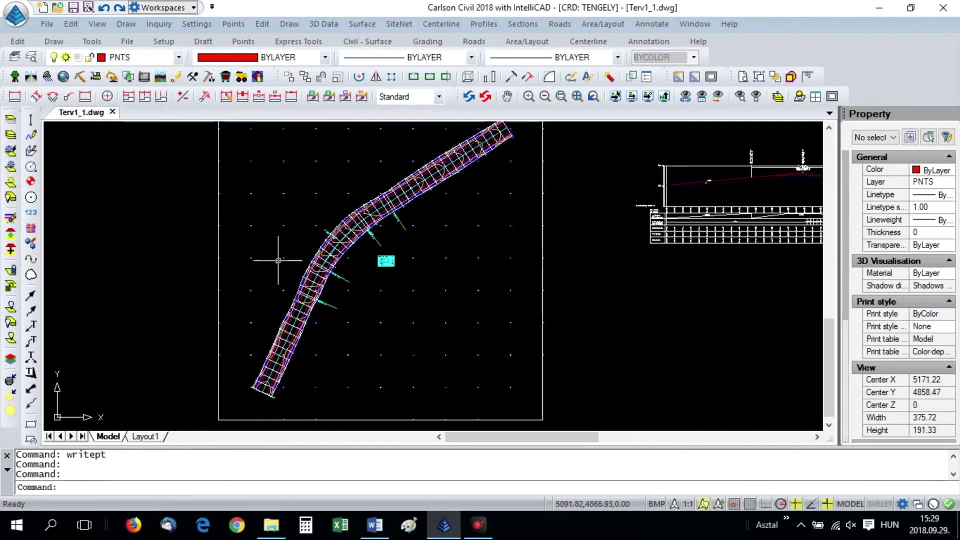
scroll(300, 258, down, 5)
scroll(341, 247, up, 2)
middle_drag(363, 270, 347, 294)
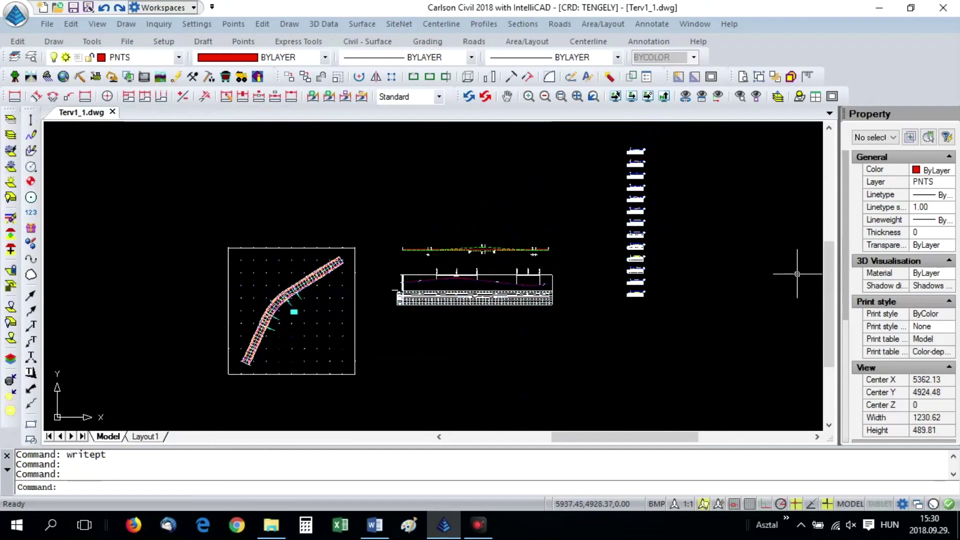